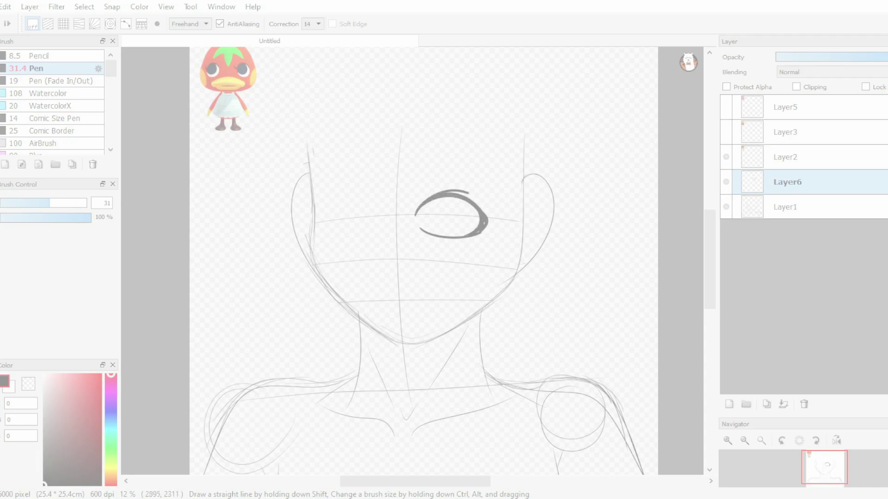
Step: Fill in the thick upper lid of the sketched eye and add lash strokes at its inner corner
{"action": "key", "text": "g"}
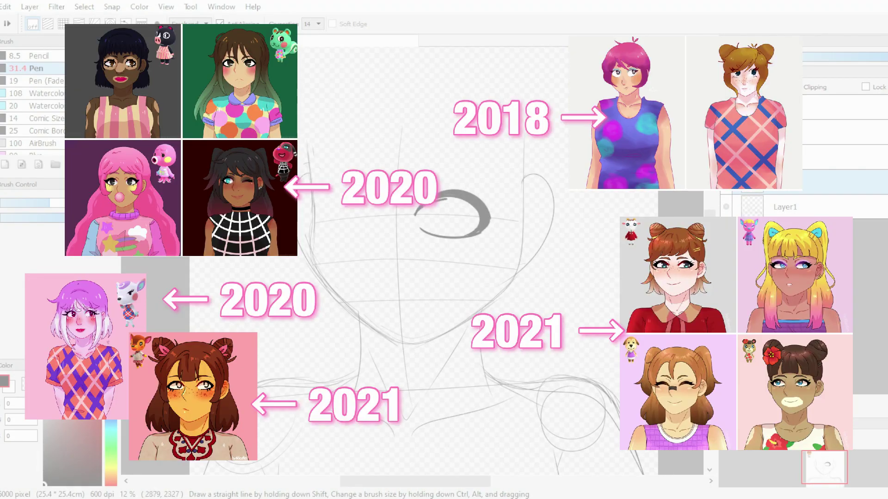
{"action": "left_click_drag", "start_coordinate": [441, 203], "coordinate": [477, 227]}
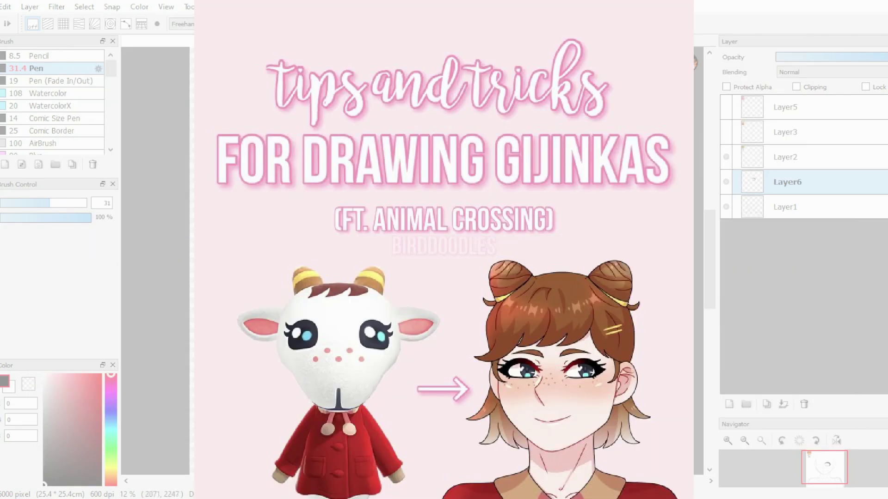
{"action": "key", "text": "n"}
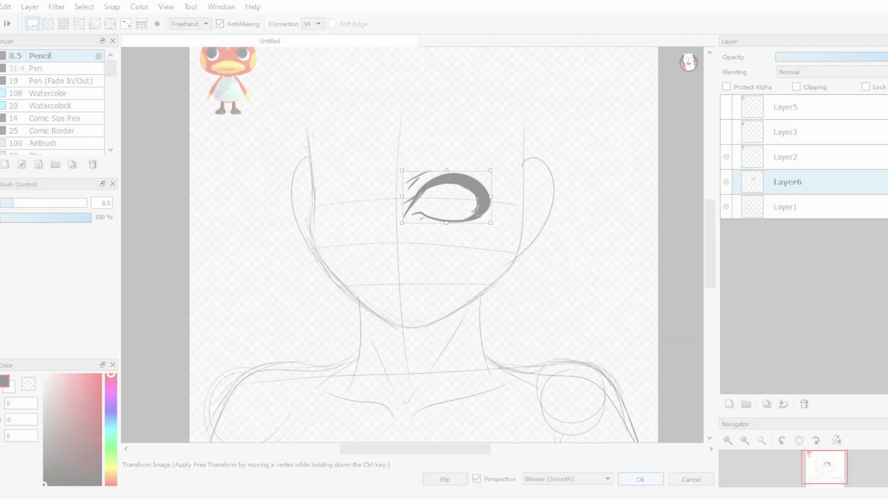
{"action": "mouse_move", "coordinate": [416, 206]}
{"action": "left_mouse_down"}
{"action": "mouse_move", "coordinate": [488, 215]}
{"action": "mouse_move", "coordinate": [432, 226]}
{"action": "mouse_move", "coordinate": [437, 189]}
{"action": "mouse_move", "coordinate": [406, 172]}
{"action": "left_mouse_up"}
Step: Duplicate the eye layer, flip the copy to form the opposite eye, and sketch the iris in the original eye
{"action": "mouse_move", "coordinate": [273, 195]}
{"action": "left_mouse_down"}
{"action": "mouse_move", "coordinate": [452, 226]}
{"action": "mouse_move", "coordinate": [349, 194]}
{"action": "left_mouse_up"}
{"action": "key", "text": "ctrl+j"}
{"action": "key", "text": "ctrl+t"}
{"action": "left_click", "coordinate": [445, 479]}
{"action": "key", "text": "Return"}
{"action": "left_click", "coordinate": [786, 207]}
{"action": "left_click_drag", "start_coordinate": [451, 199], "coordinate": [459, 200]}
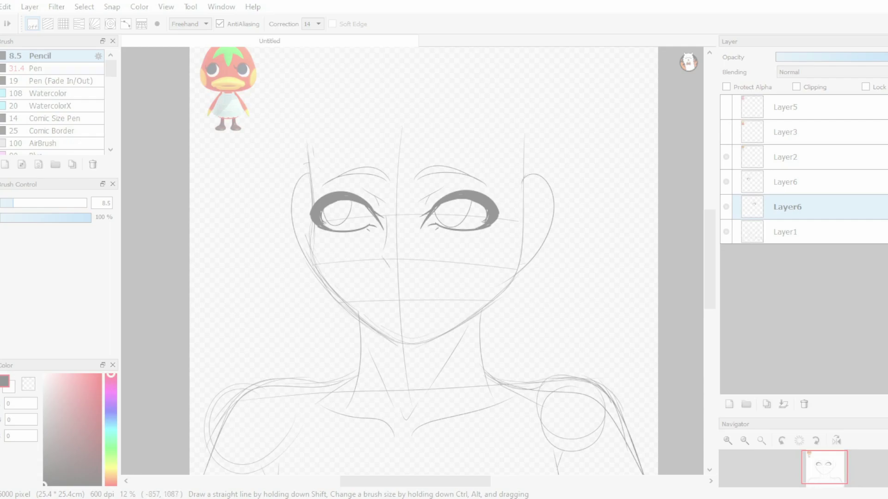
Step: Draw a curled lash on the upper lid of each eye with the Pen brush
{"action": "left_click", "coordinate": [36, 68]}
{"action": "left_click_drag", "start_coordinate": [315, 202], "coordinate": [307, 188]}
{"action": "left_click", "coordinate": [39, 55]}
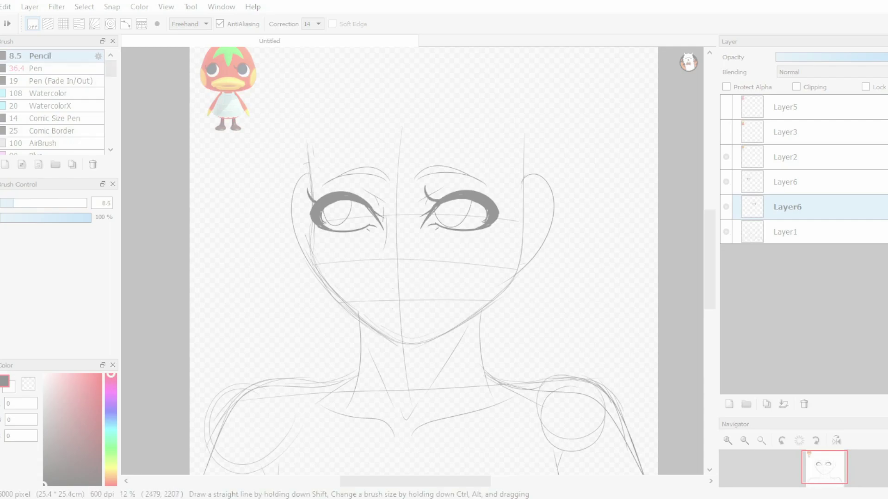
Step: Merge the two eye layers and transform the combined facial features to sit slightly closer together
{"action": "key", "text": "ctrl+t"}
{"action": "key", "text": "Escape"}
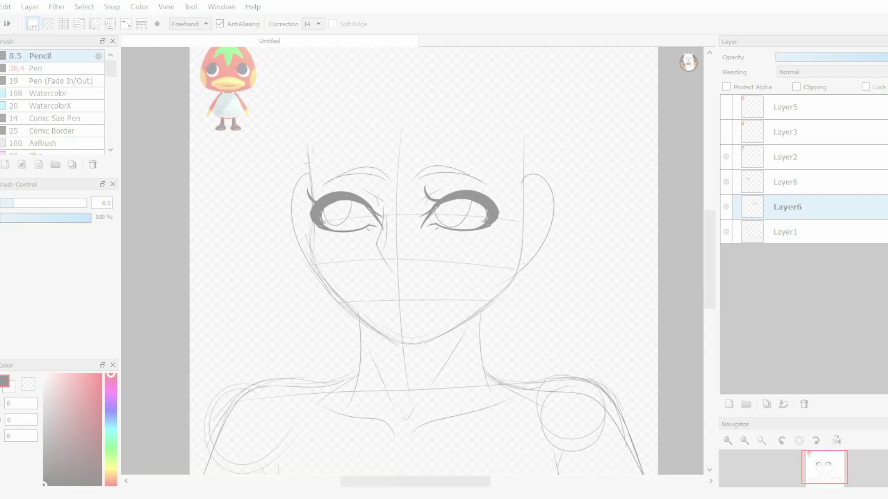
{"action": "key", "text": "ctrl+e"}
{"action": "key", "text": "ctrl+t"}
{"action": "key", "text": "Return"}
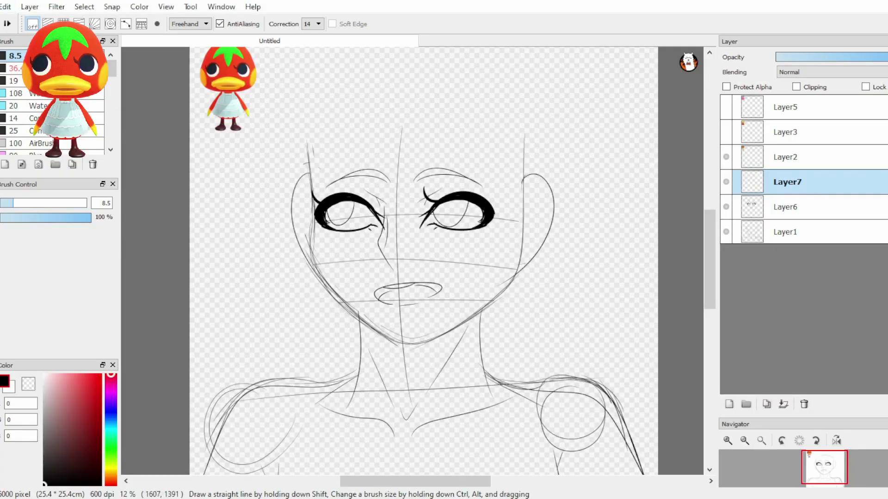
Step: Sketch a curved headband across the head on Layer7 and bend its upper edge with a mesh transform
{"action": "mouse_move", "coordinate": [296, 150]}
{"action": "left_mouse_down"}
{"action": "mouse_move", "coordinate": [397, 72]}
{"action": "mouse_move", "coordinate": [540, 152]}
{"action": "left_mouse_up"}
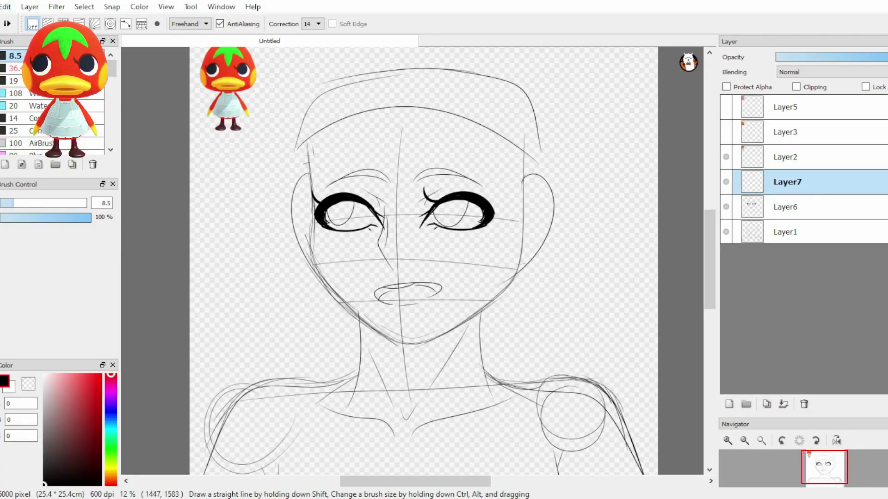
{"action": "key", "text": "ctrl+shift+t"}
{"action": "left_click_drag", "start_coordinate": [415, 81], "coordinate": [415, 74]}
{"action": "left_click_drag", "start_coordinate": [353, 81], "coordinate": [350, 70]}
{"action": "left_click_drag", "start_coordinate": [478, 82], "coordinate": [479, 73]}
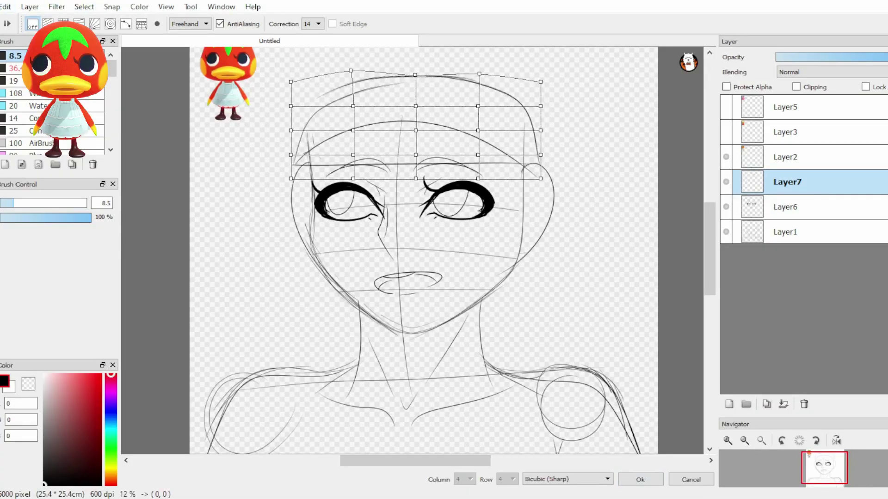
{"action": "key", "text": "Return"}
Step: Add a new layer, sketch the rounded outline of the hair around the head, and hide the headband layer
{"action": "key", "text": "ctrl+shift+n"}
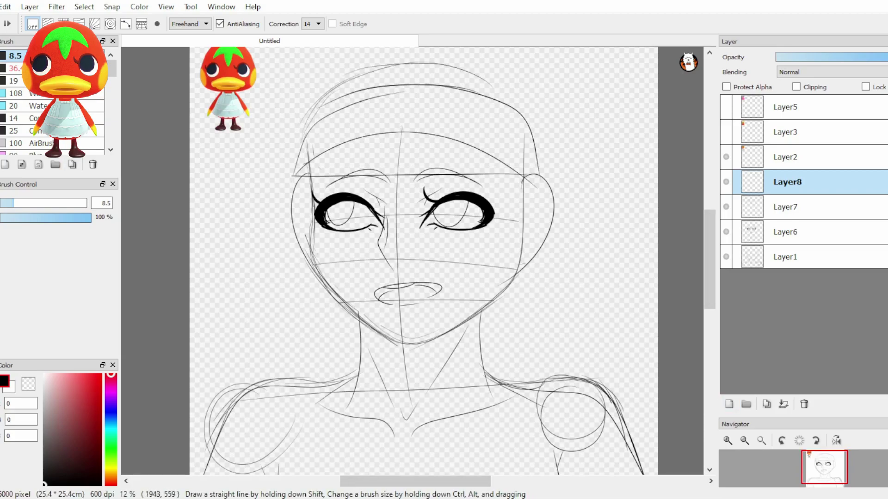
{"action": "left_click_drag", "start_coordinate": [541, 148], "coordinate": [286, 190]}
{"action": "left_click_drag", "start_coordinate": [370, 60], "coordinate": [543, 204]}
{"action": "left_click", "coordinate": [726, 206]}
{"action": "key", "text": "ctrl+t"}
{"action": "key", "text": "Return"}
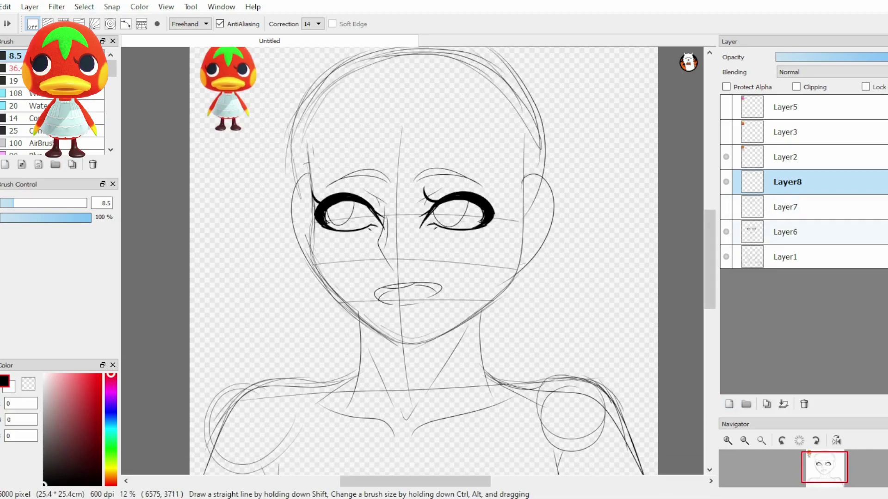
Step: Sketch flicked, pointed hair ends on both sides of the face down to the neck
{"action": "mouse_move", "coordinate": [535, 238]}
{"action": "left_mouse_down"}
{"action": "mouse_move", "coordinate": [566, 339]}
{"action": "mouse_move", "coordinate": [521, 351]}
{"action": "left_mouse_up"}
{"action": "left_click_drag", "start_coordinate": [299, 221], "coordinate": [270, 287]}
{"action": "left_click_drag", "start_coordinate": [299, 222], "coordinate": [259, 312]}
{"action": "left_click_drag", "start_coordinate": [300, 274], "coordinate": [328, 356]}
{"action": "left_click_drag", "start_coordinate": [317, 322], "coordinate": [326, 355]}
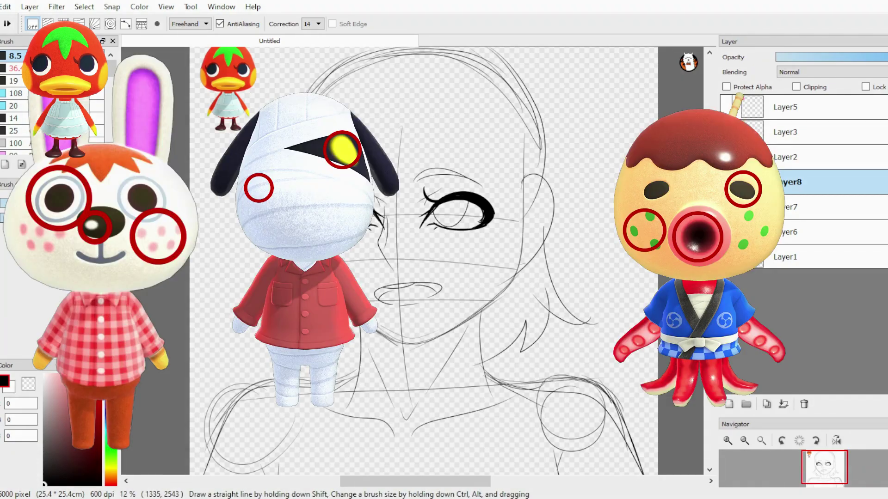
Step: Transform the headband sketch on Layer7 to fit the width of the head
{"action": "left_click_drag", "start_coordinate": [324, 100], "coordinate": [541, 104]}
{"action": "left_click_drag", "start_coordinate": [398, 174], "coordinate": [523, 175]}
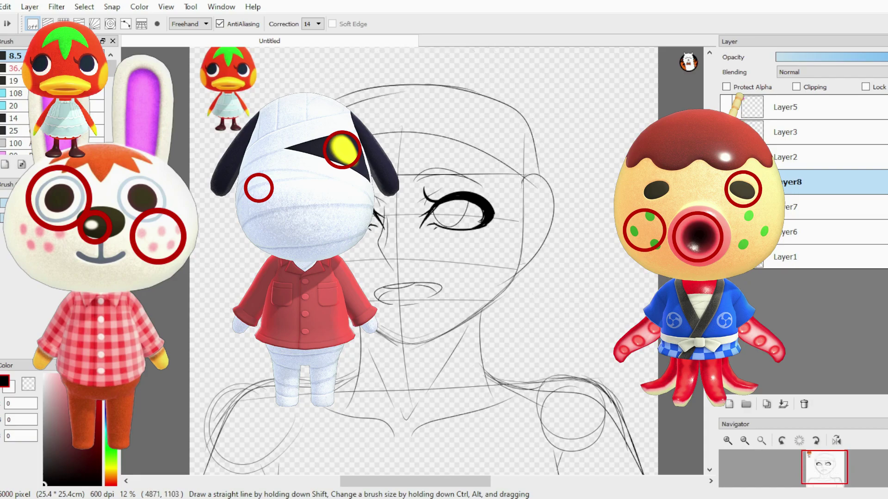
{"action": "left_click", "coordinate": [786, 207]}
{"action": "key", "text": "ctrl+t"}
{"action": "key", "text": "Escape"}
{"action": "left_click", "coordinate": [786, 182]}
{"action": "left_click", "coordinate": [786, 207]}
{"action": "key", "text": "ctrl+t"}
{"action": "key", "text": "Return"}
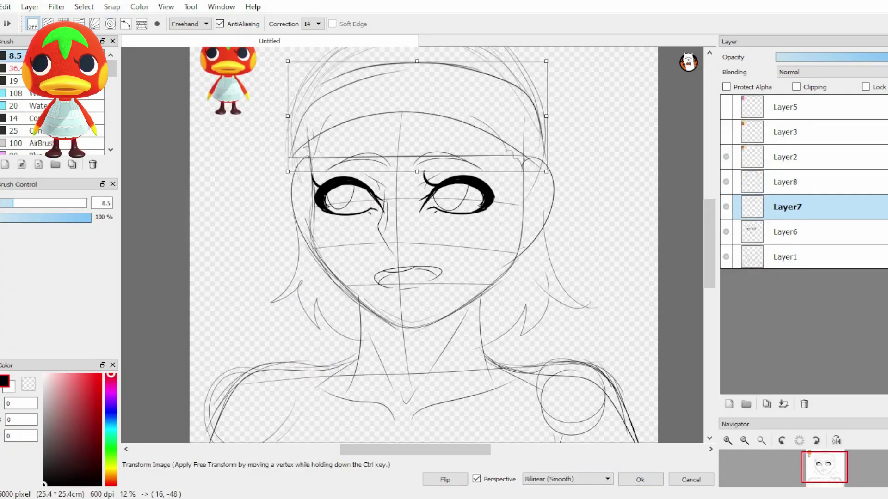
Step: Reshape the hair sketch on Layer8 with a mesh transform
{"action": "left_click", "coordinate": [786, 182]}
{"action": "key", "text": "ctrl+t"}
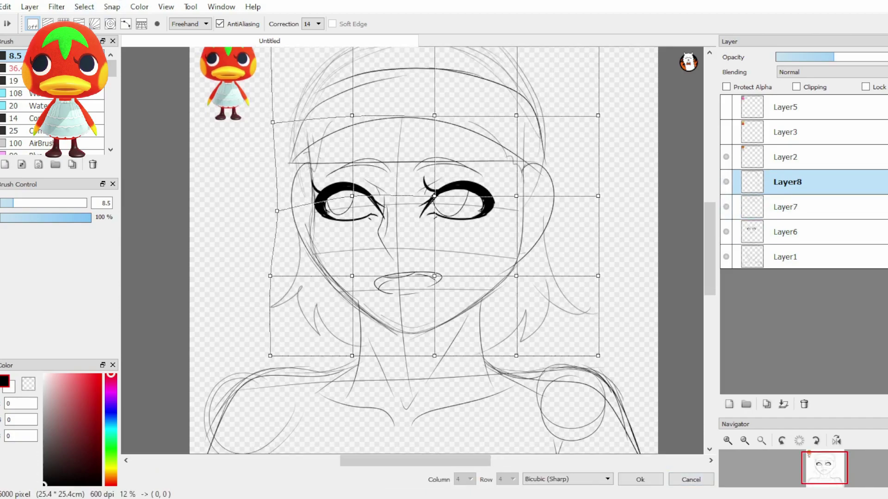
{"action": "left_click", "coordinate": [638, 480]}
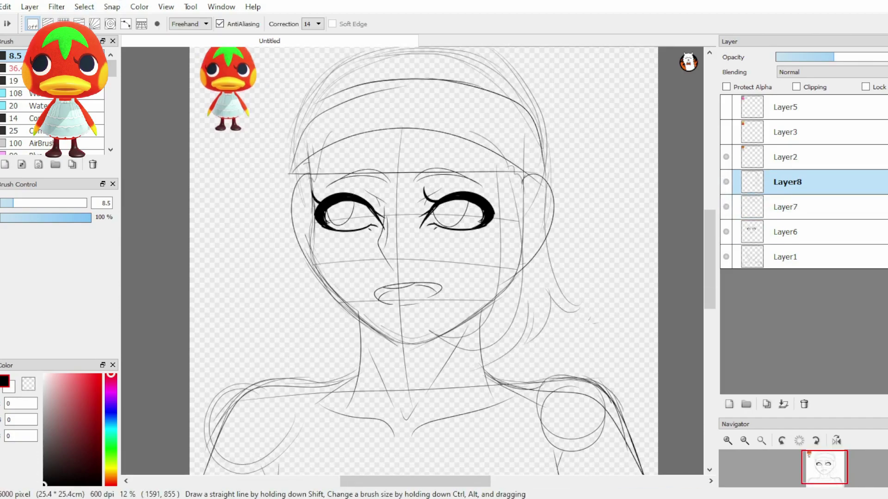
Step: Transform the facial features on Layer6 to adjust their size and position on the face
{"action": "left_click", "coordinate": [786, 232]}
{"action": "key", "text": "ctrl+t"}
{"action": "key", "text": "Up"}
{"action": "key", "text": "Return"}
{"action": "key", "text": "ctrl+t"}
{"action": "key", "text": "Return"}
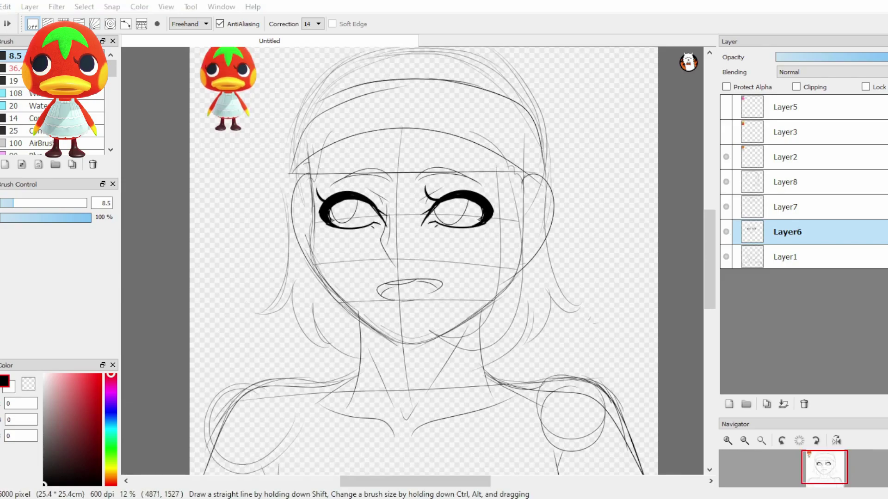
Step: Sketch the dress neckline with shoulder straps and a bow at the centre of the chest
{"action": "left_click_drag", "start_coordinate": [273, 442], "coordinate": [462, 451]}
{"action": "left_click_drag", "start_coordinate": [543, 440], "coordinate": [291, 444]}
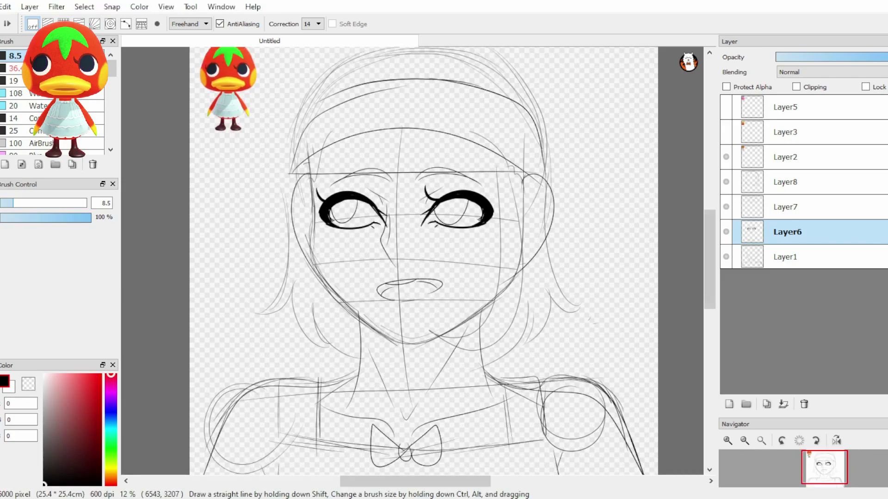
Step: Sketch curved loops beside both ears, undoing the unwanted strokes
{"action": "left_click_drag", "start_coordinate": [575, 279], "coordinate": [537, 187]}
{"action": "key", "text": "ctrl+z"}
{"action": "left_click_drag", "start_coordinate": [283, 198], "coordinate": [289, 267]}
{"action": "left_click_drag", "start_coordinate": [265, 85], "coordinate": [113, 156]}
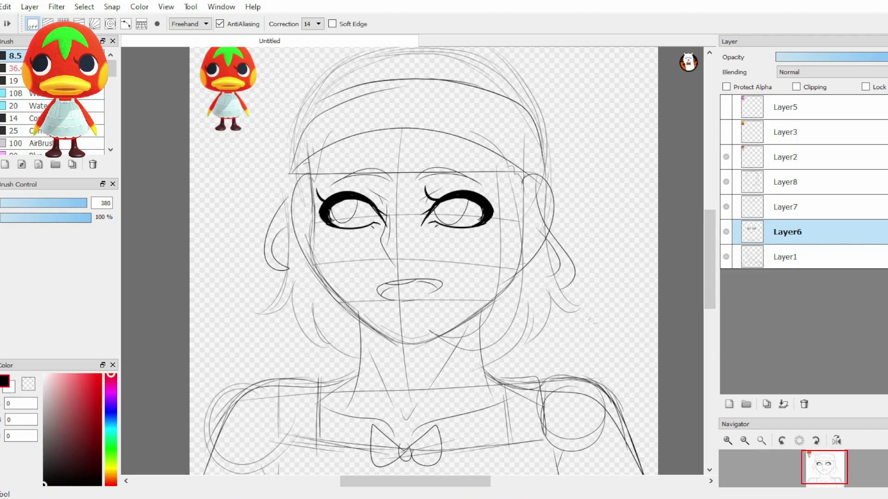
{"action": "key", "text": "ctrl+z"}
{"action": "left_click_drag", "start_coordinate": [248, 184], "coordinate": [290, 175]}
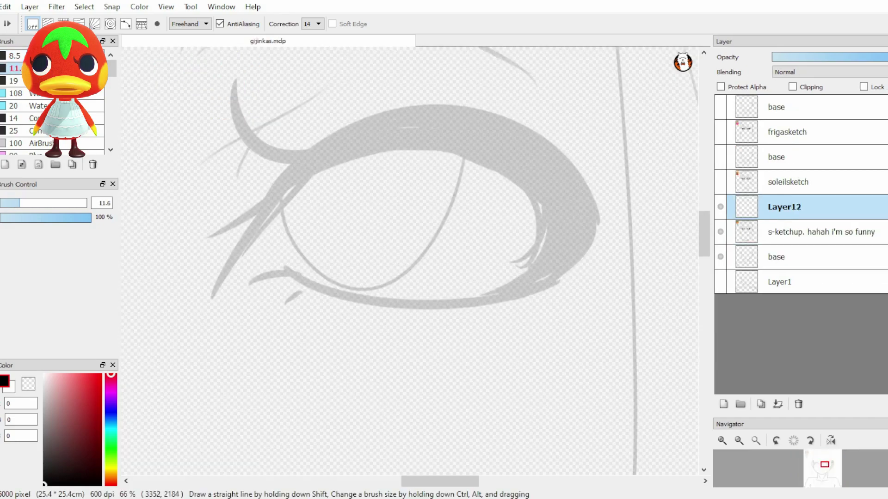
Step: Ink the inner and outer curves of the right eye's upper lid on Layer12, redoing the outer curve until it is smooth
{"action": "left_click_drag", "start_coordinate": [264, 223], "coordinate": [548, 224]}
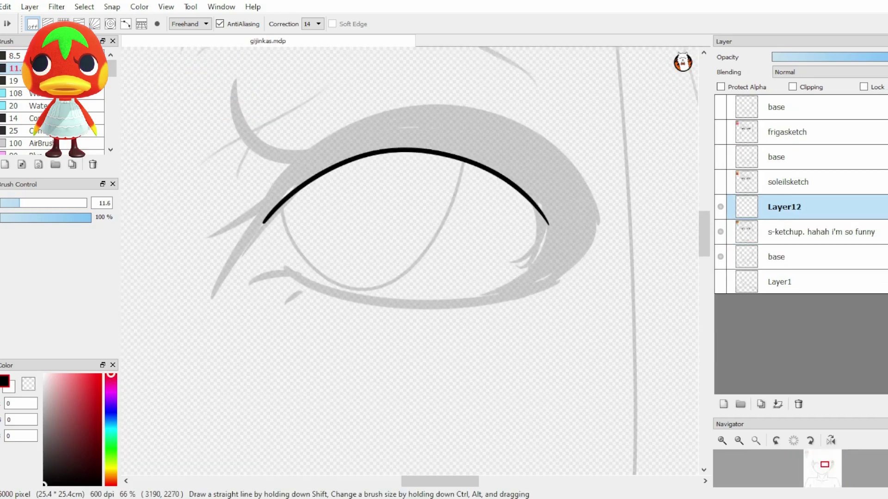
{"action": "left_click_drag", "start_coordinate": [262, 222], "coordinate": [601, 221]}
{"action": "key", "text": "ctrl+z"}
{"action": "left_click_drag", "start_coordinate": [262, 222], "coordinate": [599, 221]}
{"action": "key", "text": "ctrl+z"}
{"action": "key", "text": "ctrl+z"}
{"action": "left_click_drag", "start_coordinate": [262, 223], "coordinate": [603, 217]}
{"action": "key", "text": "ctrl+z"}
{"action": "mouse_move", "coordinate": [262, 223]}
{"action": "left_mouse_down"}
{"action": "mouse_move", "coordinate": [312, 159]}
{"action": "mouse_move", "coordinate": [591, 217]}
{"action": "left_mouse_up"}
Step: Ink the eye's lower lid line with a size 17 Pen, redoing it to follow the sketch, and reduce the brush size to 15
{"action": "mouse_move", "coordinate": [275, 264]}
{"action": "left_mouse_down"}
{"action": "mouse_move", "coordinate": [580, 247]}
{"action": "mouse_move", "coordinate": [353, 283]}
{"action": "mouse_move", "coordinate": [593, 223]}
{"action": "mouse_move", "coordinate": [575, 257]}
{"action": "left_mouse_up"}
{"action": "key", "text": "ctrl+z"}
{"action": "key", "text": "ctrl+z"}
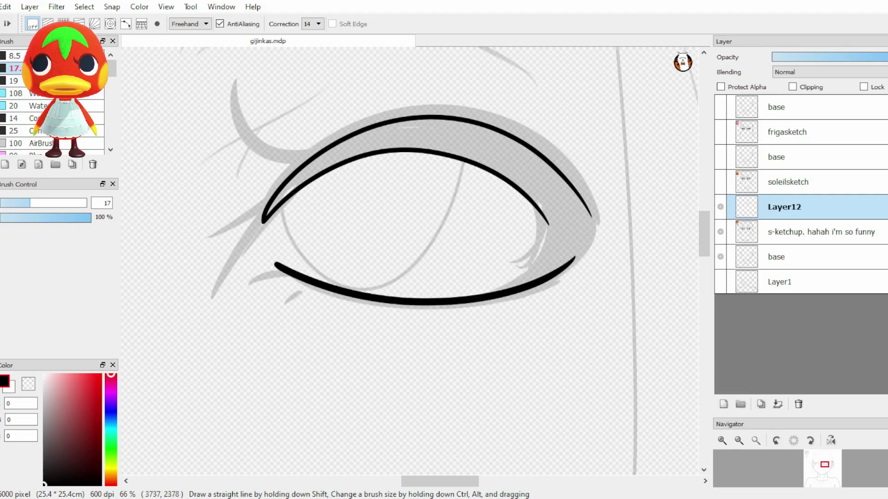
{"action": "key", "text": "ctrl+z"}
{"action": "left_click_drag", "start_coordinate": [275, 265], "coordinate": [574, 255]}
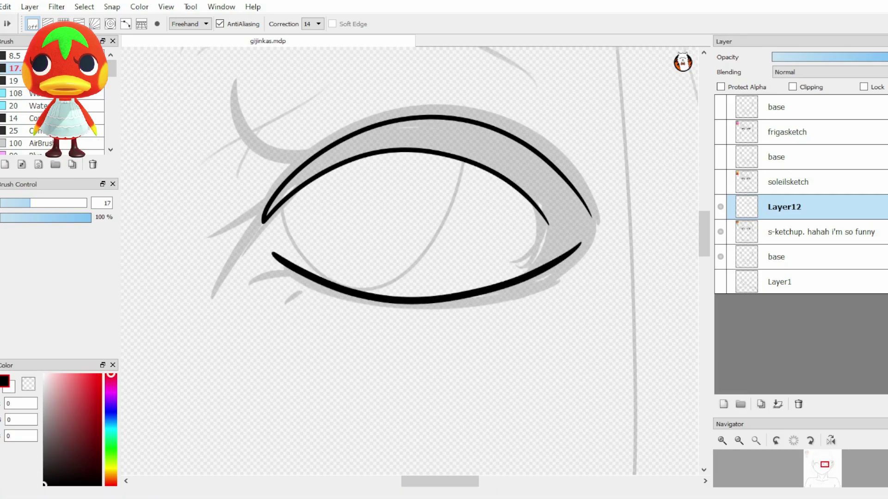
{"action": "key", "text": "ctrl+z"}
{"action": "left_click_drag", "start_coordinate": [278, 265], "coordinate": [571, 251]}
{"action": "key", "text": "bracketleft"}
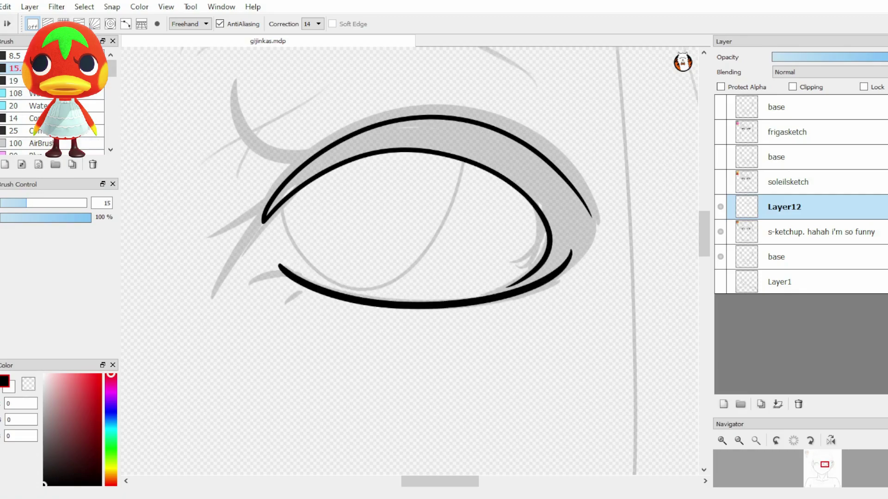
{"action": "key", "text": "bracketleft"}
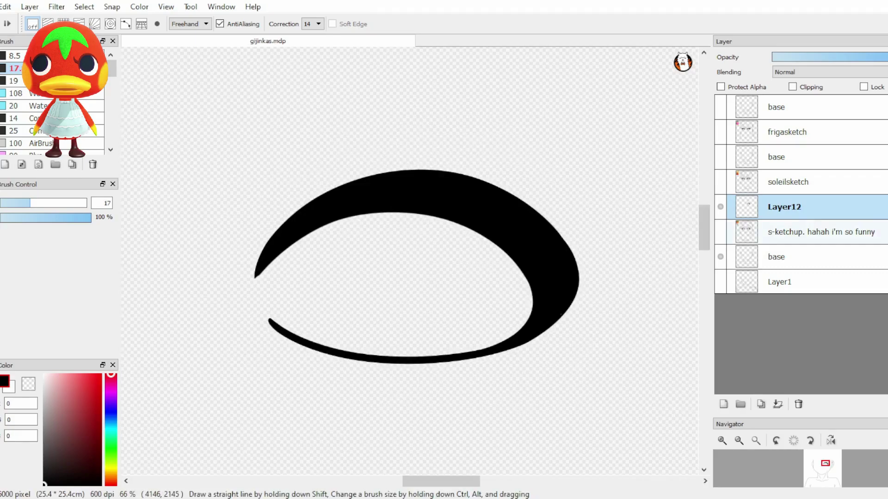
Step: Ink the inner-corner lashes, the eyelid crease and the eyebrow outline of the right eye
{"action": "key", "text": "ctrl+z"}
{"action": "left_click_drag", "start_coordinate": [262, 252], "coordinate": [233, 262]}
{"action": "key", "text": "ctrl+z"}
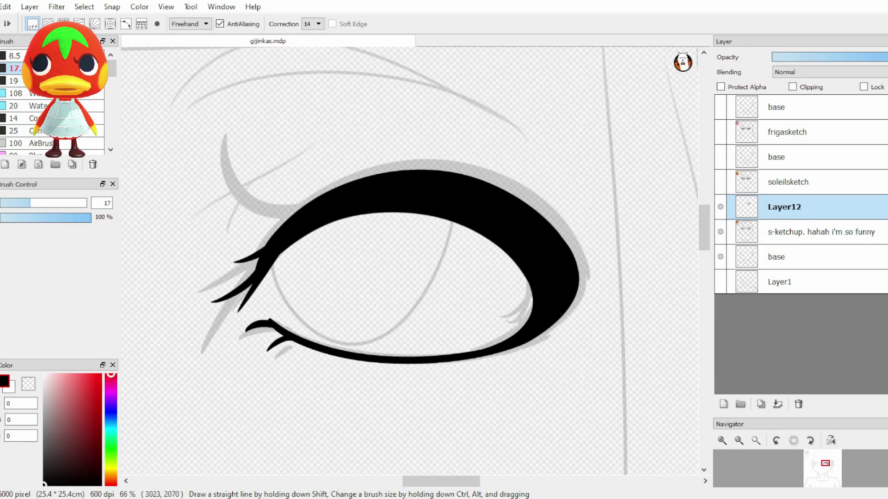
{"action": "left_click_drag", "start_coordinate": [234, 220], "coordinate": [370, 141]}
{"action": "mouse_move", "coordinate": [495, 119]}
{"action": "left_mouse_down"}
{"action": "mouse_move", "coordinate": [166, 114]}
{"action": "mouse_move", "coordinate": [508, 133]}
{"action": "left_mouse_up"}
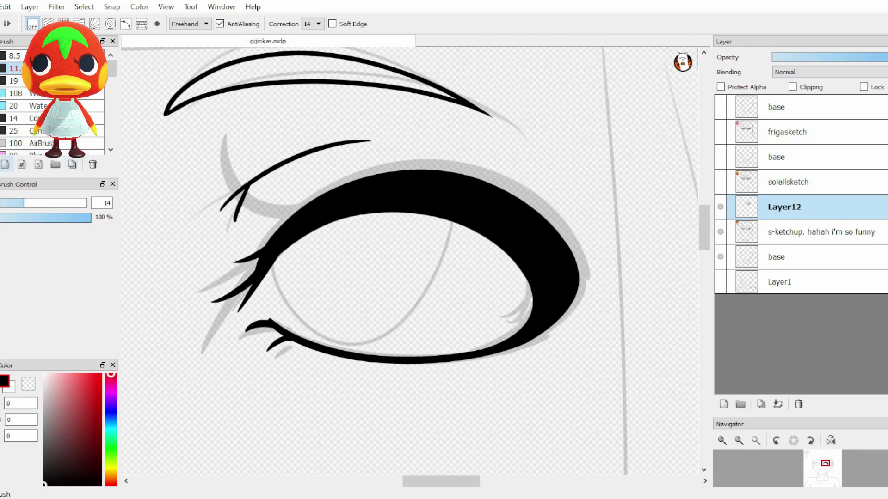
Step: Select the inked eyebrow with a freehand selection and transform it to shift it slightly outward
{"action": "key", "text": "m"}
{"action": "left_click_drag", "start_coordinate": [367, 125], "coordinate": [596, 51]}
{"action": "key", "text": "ctrl+t"}
{"action": "left_click_drag", "start_coordinate": [610, 139], "coordinate": [606, 155]}
{"action": "key", "text": "Return"}
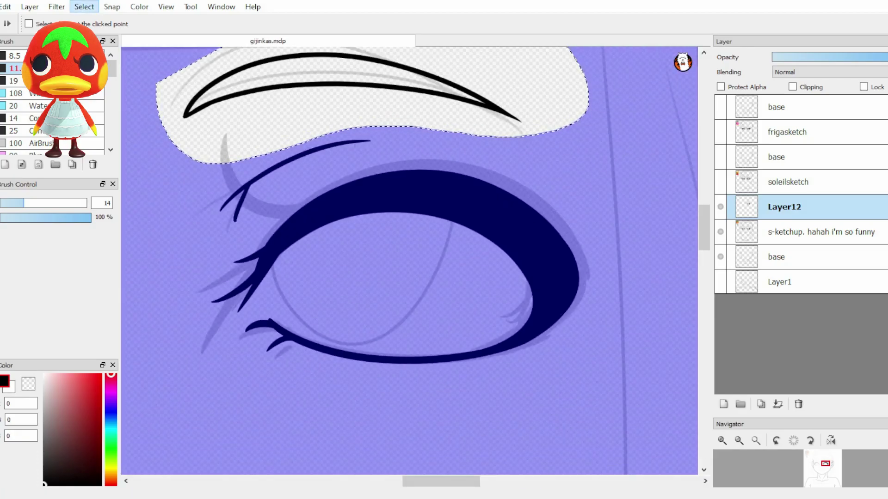
Step: Duplicate the inked eye layer, flip the copy, place it over the opposite eye sketch, and merge it down
{"action": "key", "text": "minus"}
{"action": "key", "text": "minus"}
{"action": "left_click", "coordinate": [760, 404]}
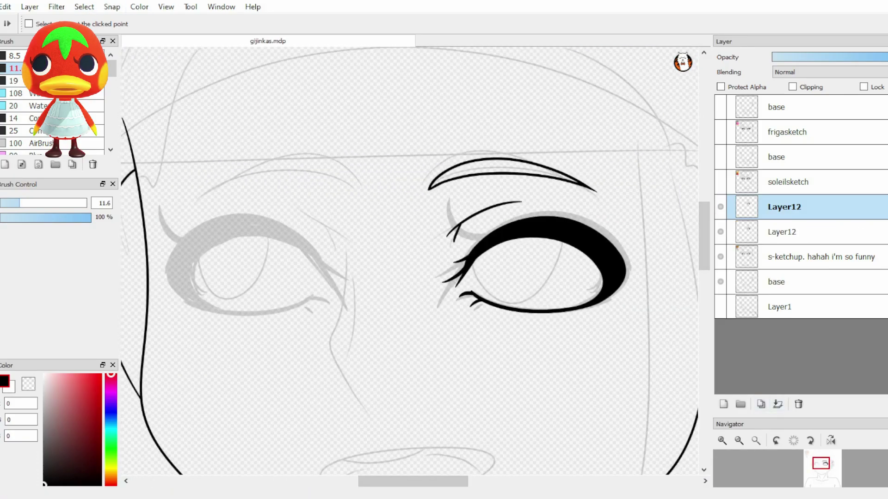
{"action": "key", "text": "ctrl+t"}
{"action": "left_click", "coordinate": [439, 480]}
{"action": "left_click_drag", "start_coordinate": [527, 219], "coordinate": [257, 219]}
{"action": "key", "text": "Return"}
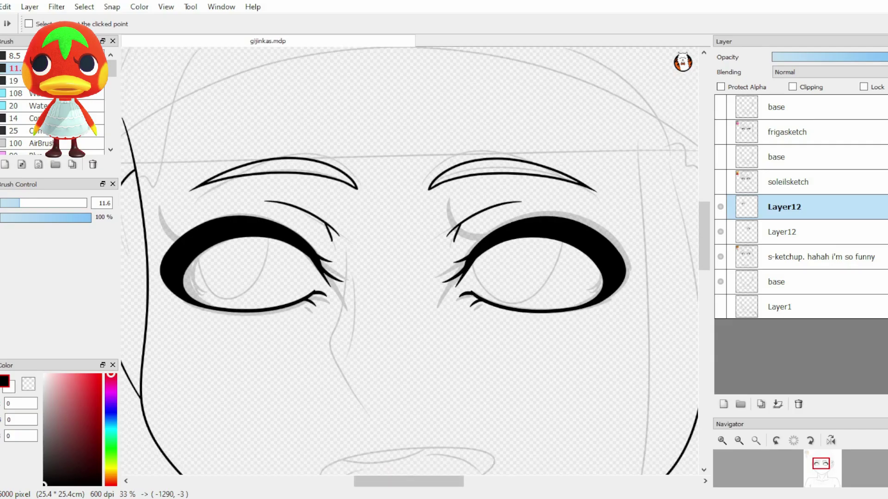
{"action": "left_click", "coordinate": [777, 404]}
Step: Add a new layer and ink the right eye's thick curled lash with a size 40 Pen, checking the face in mirrored view
{"action": "key", "text": "b"}
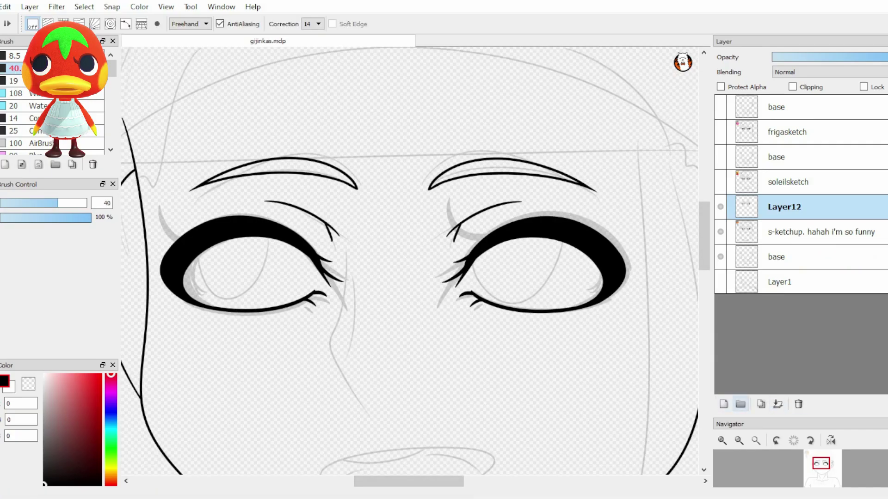
{"action": "key", "text": "ctrl+shift+n"}
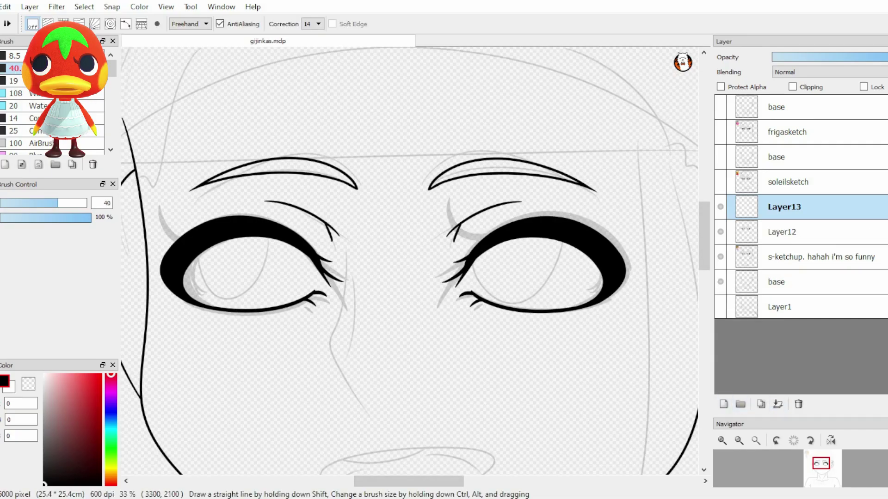
{"action": "key", "text": "h"}
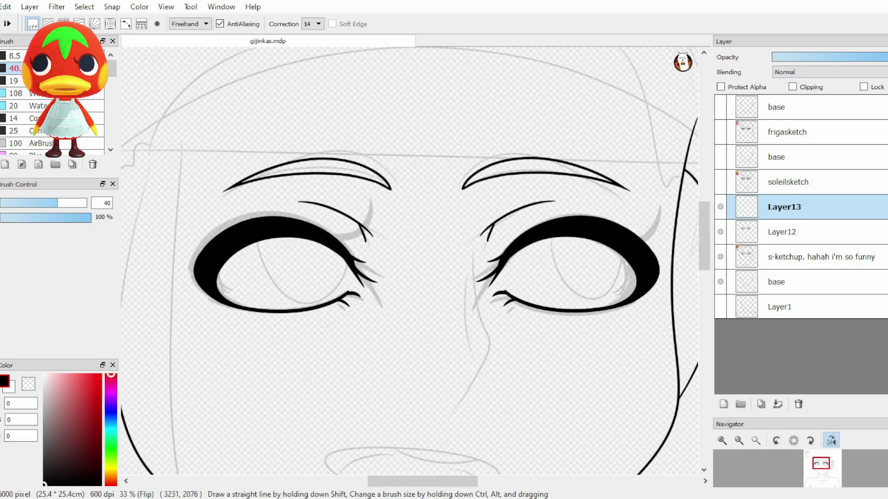
{"action": "key", "text": "h"}
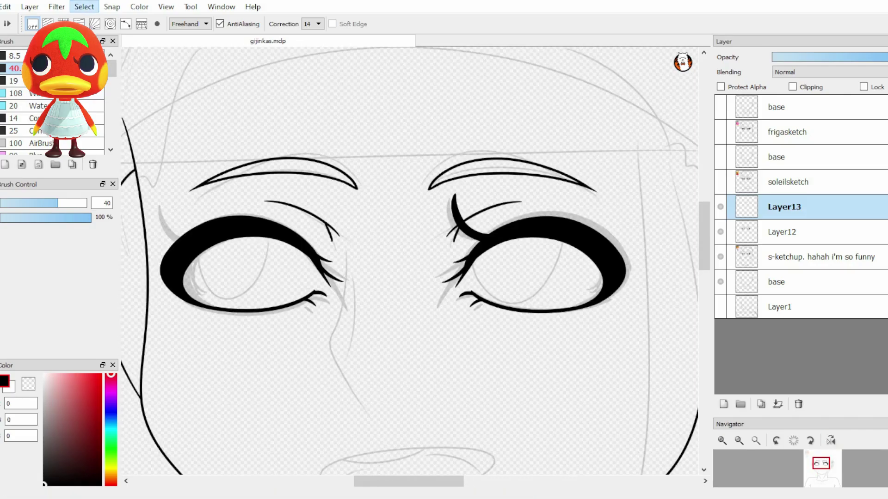
Step: Copy the curled lash to a second layer and place it on the left eye's upper lid
{"action": "key", "text": "ctrl+c"}
{"action": "key", "text": "ctrl+v"}
{"action": "key", "text": "Return"}
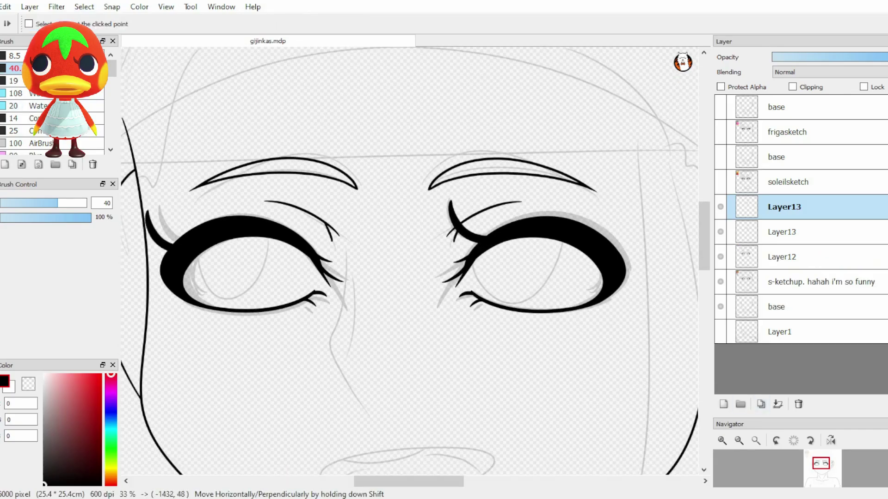
Step: Merge the copied lash layer down and ink the right eye's round iris outline with a size 10.9 Pen
{"action": "key", "text": "ctrl+e"}
{"action": "key", "text": "b"}
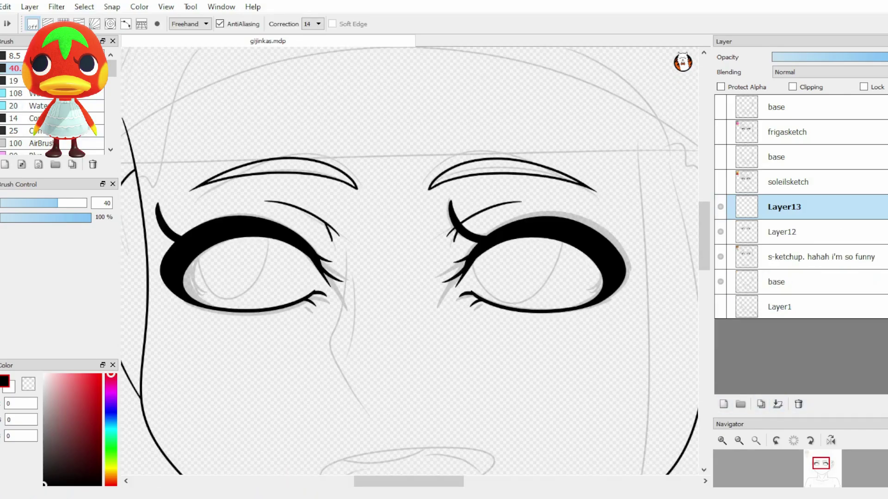
{"action": "left_click_drag", "start_coordinate": [409, 260], "coordinate": [411, 260]}
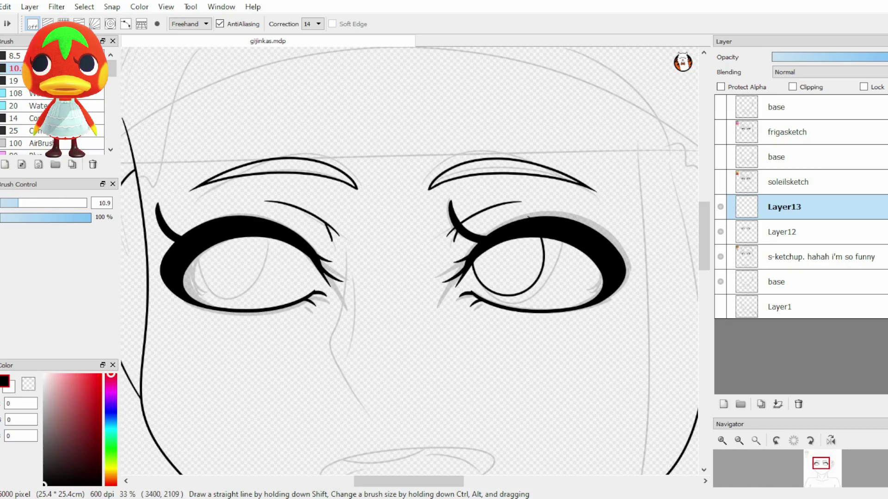
Step: Copy the inked iris to a second layer, place it in the left eye, and merge the eye layers into Layer12
{"action": "key", "text": "v"}
{"action": "key", "text": "ctrl+c"}
{"action": "key", "text": "ctrl+v"}
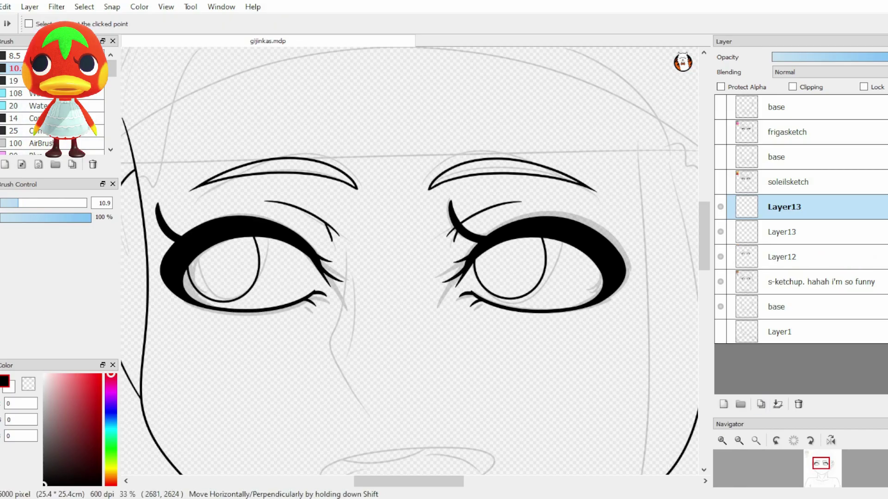
{"action": "left_click", "coordinate": [721, 281]}
{"action": "left_click", "coordinate": [831, 440]}
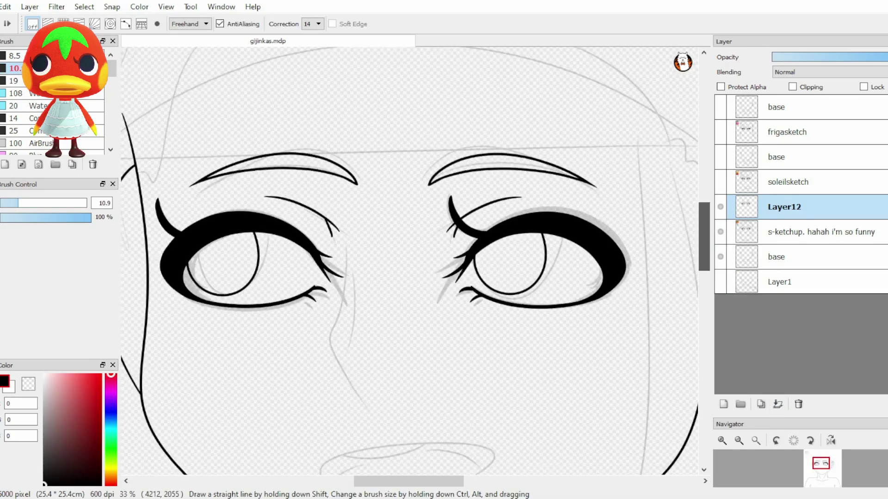
Step: Ink the nose as one curved line from beside the left eye down to the nose tip, comparing it using undo and redo
{"action": "scroll", "coordinate": [409, 261], "scroll_direction": "down", "scroll_amount": 1}
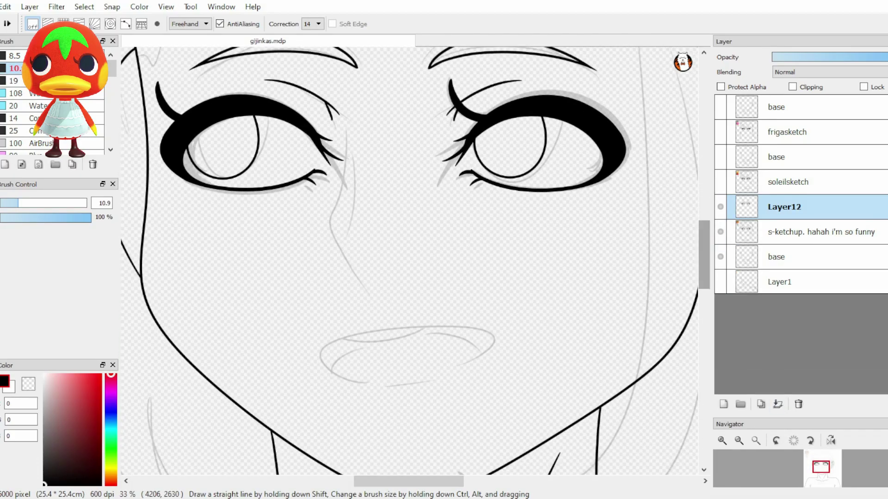
{"action": "left_click_drag", "start_coordinate": [345, 120], "coordinate": [344, 129]}
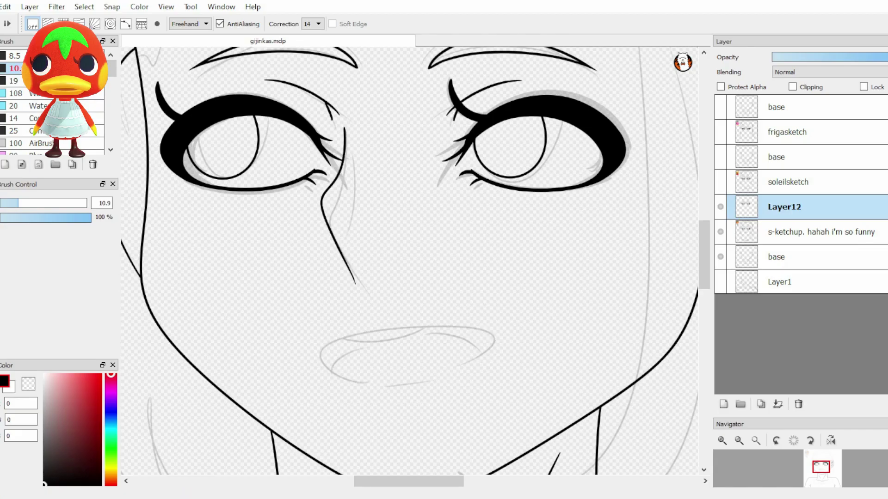
{"action": "key", "text": "ctrl+z"}
{"action": "key", "text": "ctrl+z"}
{"action": "key", "text": "ctrl+y"}
{"action": "key", "text": "ctrl+z"}
{"action": "key", "text": "ctrl+y"}
Step: Ink the mouth's outer contour with the size 10.9 Pen and stroke correction 40, leaving the bottom edge open
{"action": "key", "text": "ctrl+plus"}
{"action": "left_click_drag", "start_coordinate": [338, 323], "coordinate": [464, 307]}
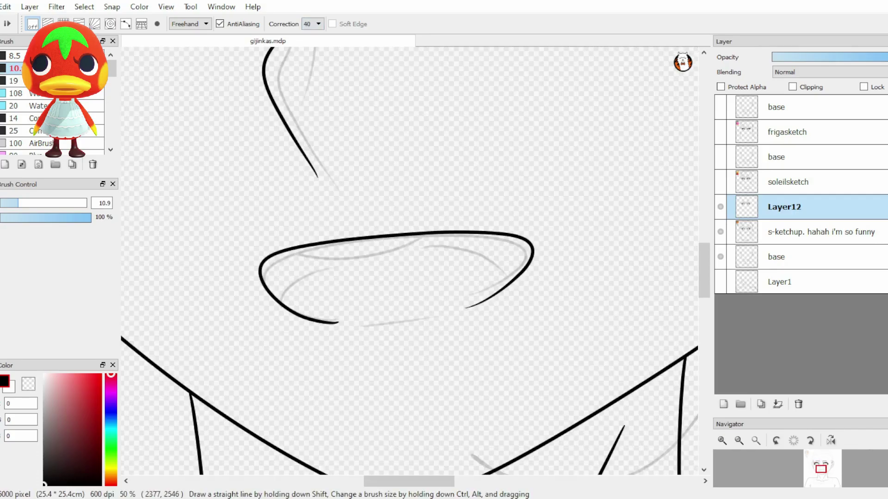
{"action": "key", "text": "ctrl+z"}
Step: Ink an arched line inside the mouth on a new layer at correction 12 and trim its end at the mouth contour
{"action": "left_click", "coordinate": [723, 404]}
{"action": "left_click_drag", "start_coordinate": [267, 296], "coordinate": [545, 295]}
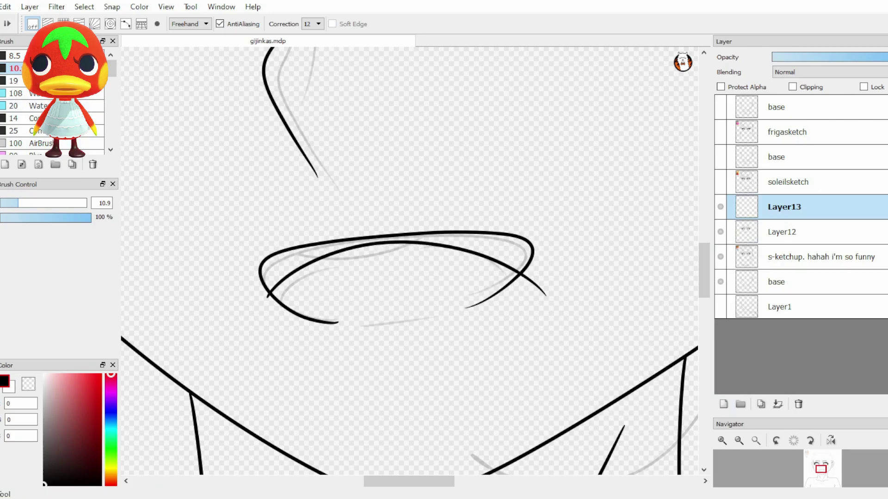
{"action": "key", "text": "bracketright"}
{"action": "key", "text": "ctrl+z"}
{"action": "left_click_drag", "start_coordinate": [273, 300], "coordinate": [551, 301]}
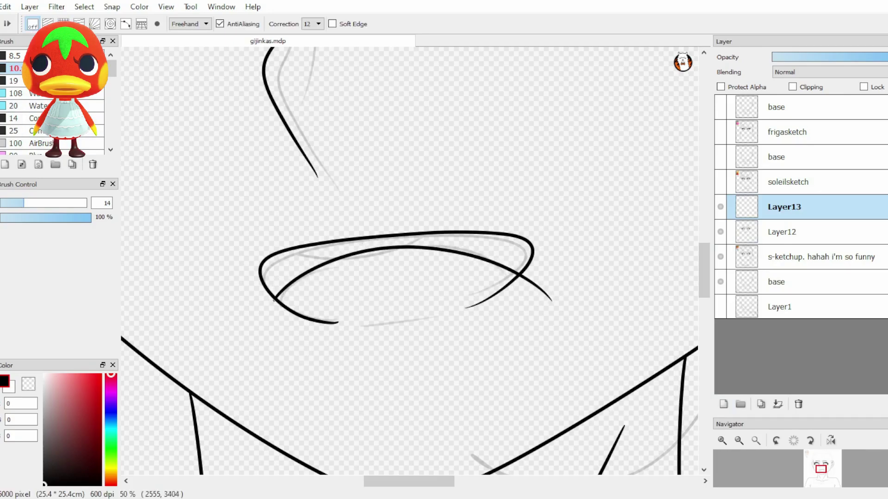
{"action": "key", "text": "bracketleft"}
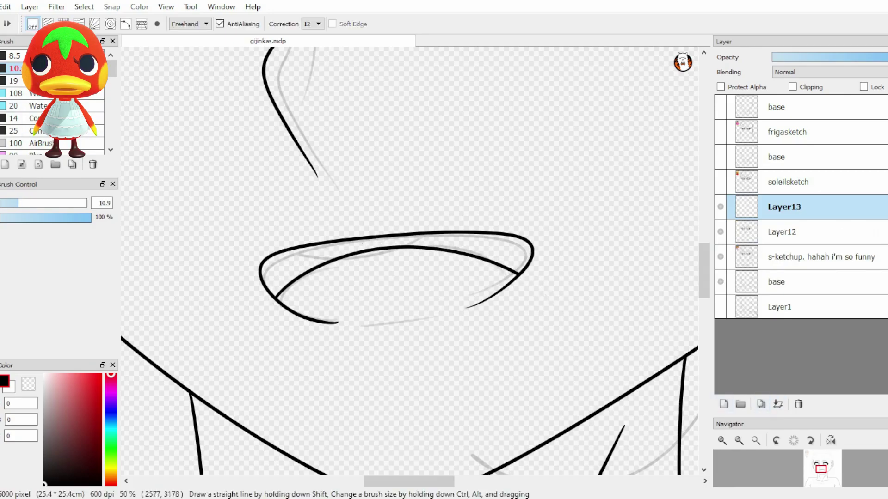
Step: Ink a shallow curve below the mouth's upper edge, erase the arch where they overlap, and move the curve slightly outward and down
{"action": "left_click_drag", "start_coordinate": [313, 244], "coordinate": [464, 226]}
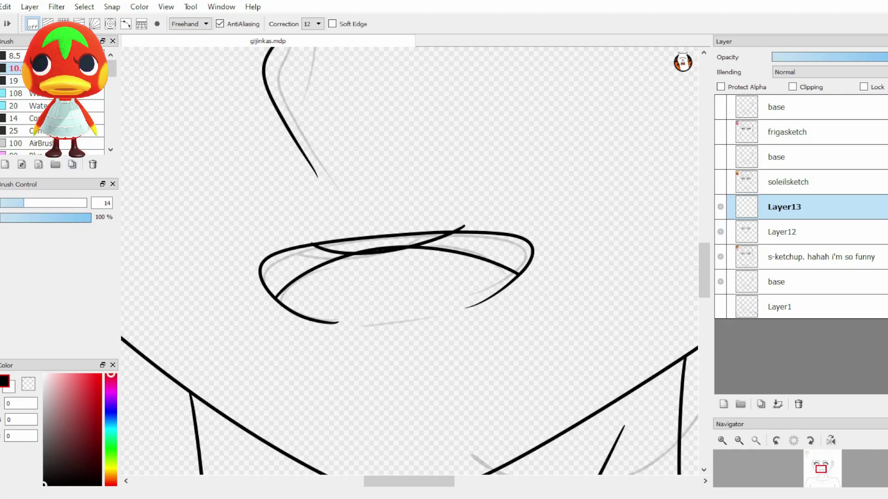
{"action": "left_click", "coordinate": [785, 232]}
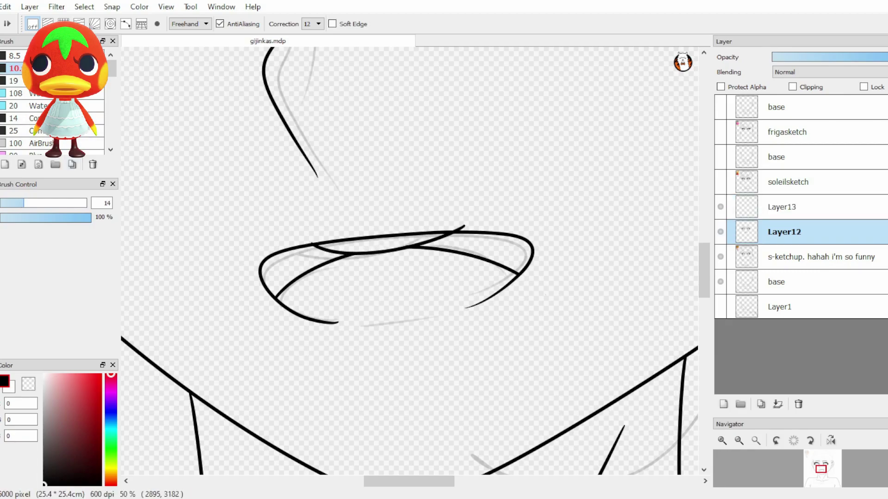
{"action": "key", "text": "v"}
{"action": "left_click", "coordinate": [784, 207]}
{"action": "left_click_drag", "start_coordinate": [393, 245], "coordinate": [380, 251]}
{"action": "key", "text": "b"}
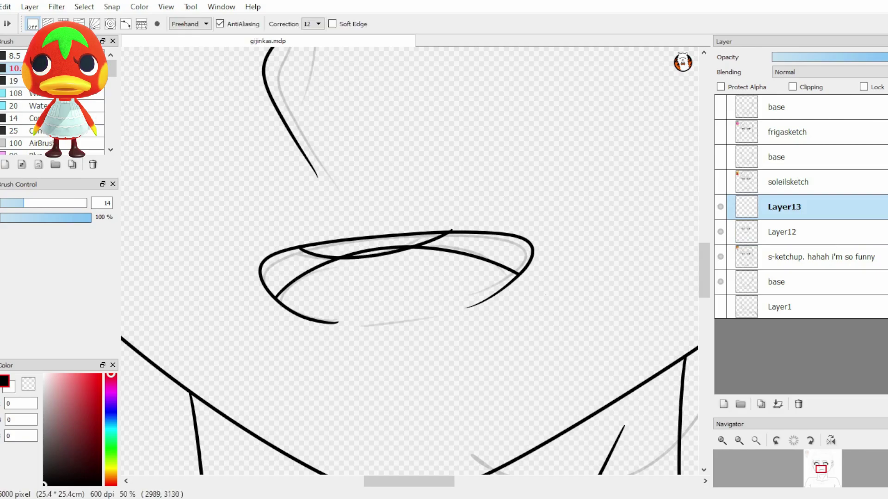
Step: Transform the shallow curve inside the mouth to refit it under the upper edge
{"action": "key", "text": "ctrl+t"}
{"action": "left_click_drag", "start_coordinate": [376, 226], "coordinate": [386, 222]}
{"action": "scroll", "coordinate": [409, 245], "scroll_direction": "down", "scroll_amount": 3}
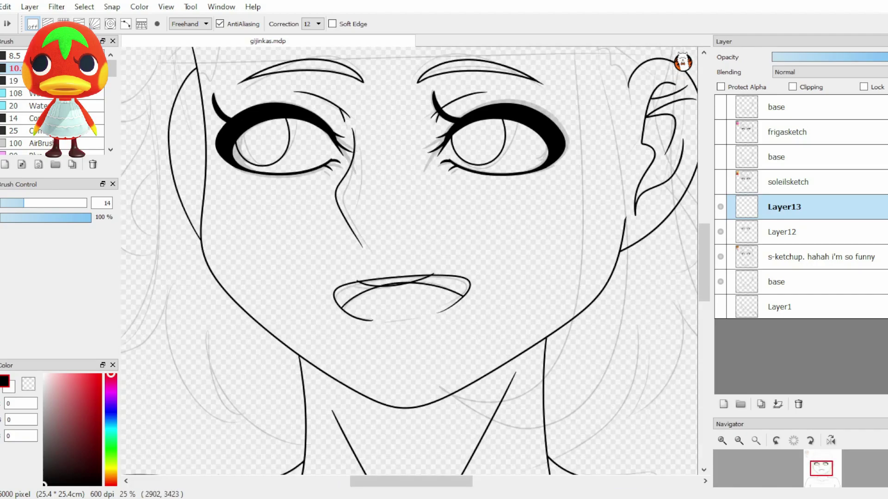
{"action": "key", "text": "Return"}
Step: Ink the hair strands framing the face on Layer14, then add a layer for the curled flick beside the left ear
{"action": "scroll", "coordinate": [409, 245], "scroll_direction": "up", "scroll_amount": 4}
{"action": "key", "text": "ctrl+z"}
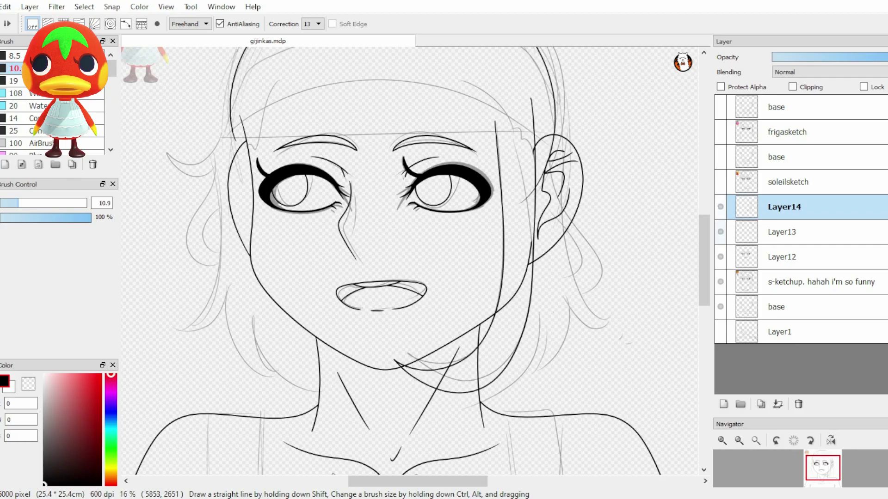
{"action": "key", "text": "ctrl+shift+n"}
{"action": "key", "text": "ctrl+z"}
{"action": "left_click_drag", "start_coordinate": [178, 158], "coordinate": [239, 158]}
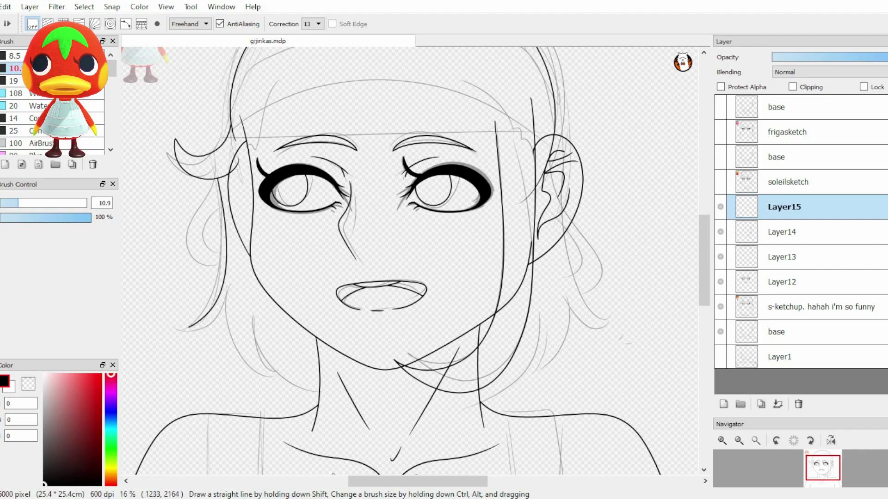
Step: Undo and redraw the left side hair with flared, pointed ends, and clear the trial strands on the right side
{"action": "key", "text": "ctrl+z"}
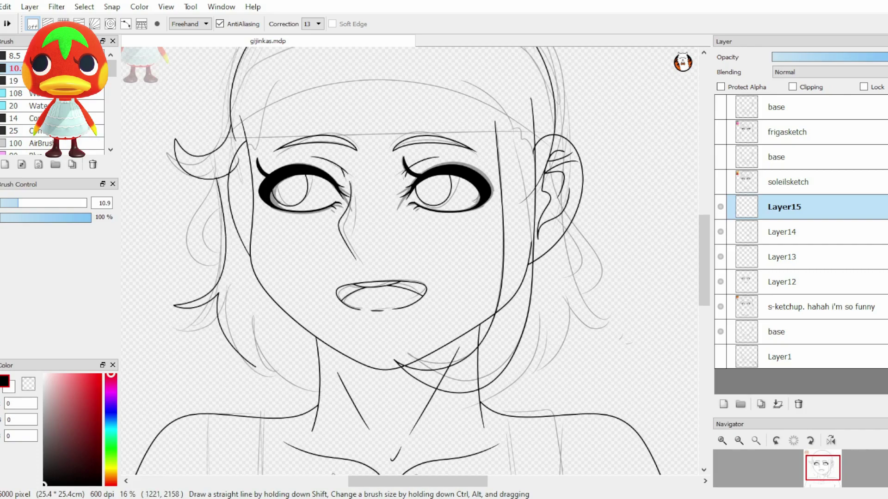
{"action": "key", "text": "ctrl+z"}
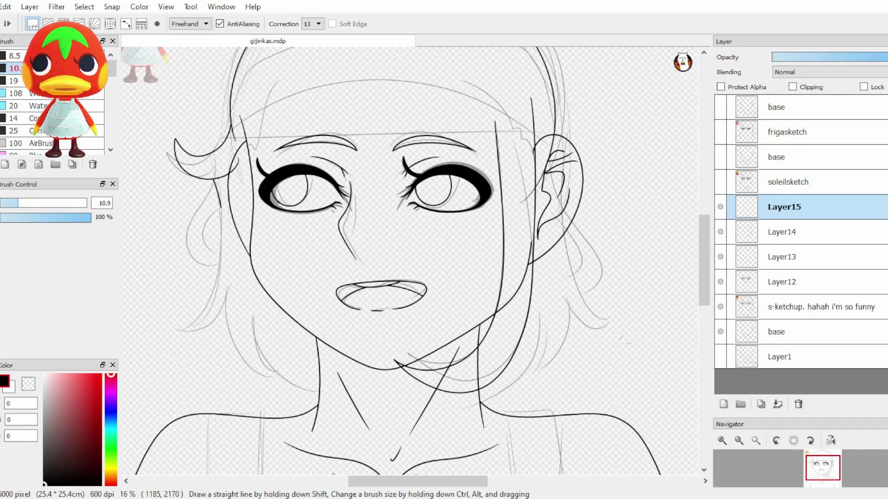
{"action": "key", "text": "ctrl+z"}
{"action": "key", "text": "ctrl+z"}
{"action": "left_click_drag", "start_coordinate": [170, 323], "coordinate": [225, 349]}
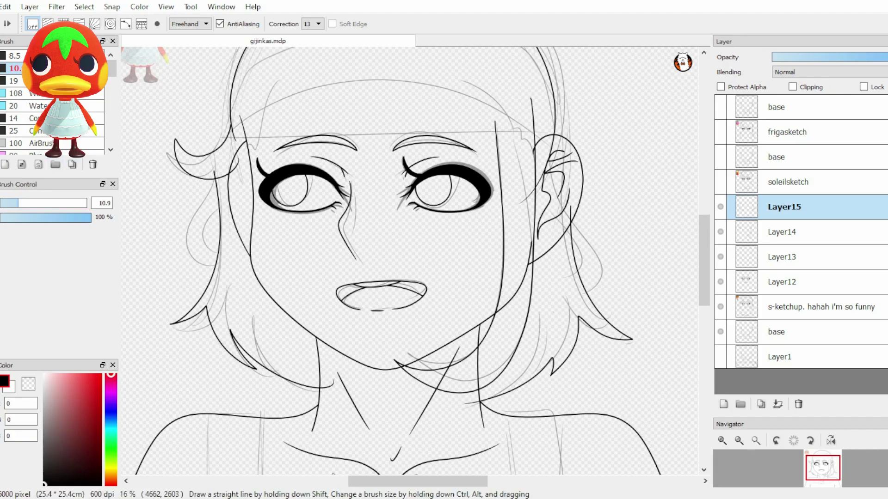
{"action": "left_click_drag", "start_coordinate": [24, 203], "coordinate": [86, 203]}
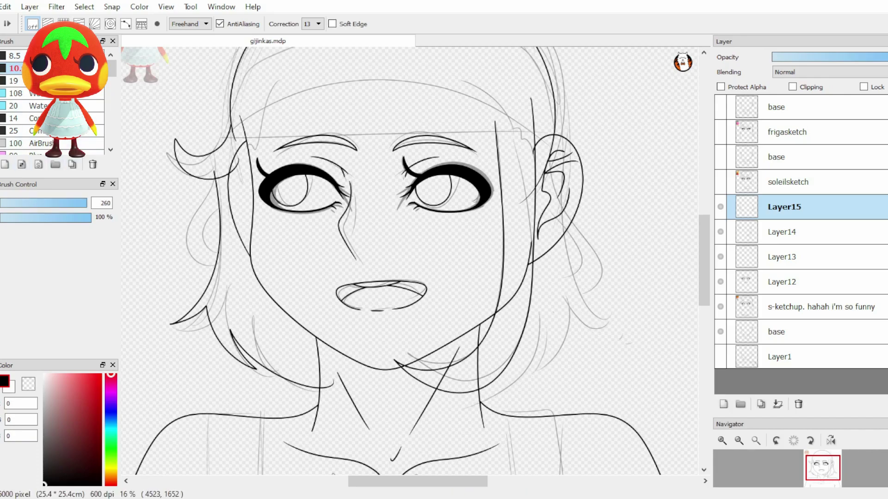
Step: Duplicate the left side hair, place a mirrored copy on the right, adjust the original's angle, and merge both layers
{"action": "left_click", "coordinate": [761, 404]}
{"action": "key", "text": "ctrl+t"}
{"action": "left_click_drag", "start_coordinate": [301, 269], "coordinate": [536, 273]}
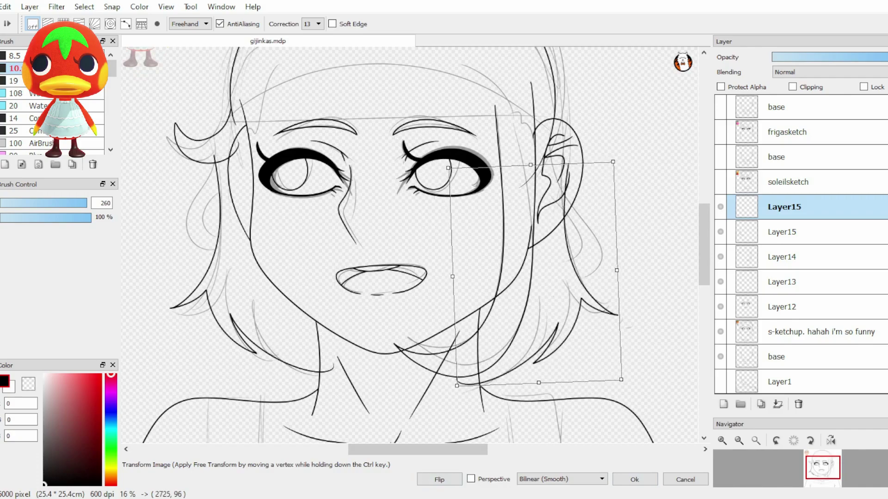
{"action": "key", "text": "Return"}
{"action": "left_click", "coordinate": [784, 232]}
{"action": "key", "text": "ctrl+t"}
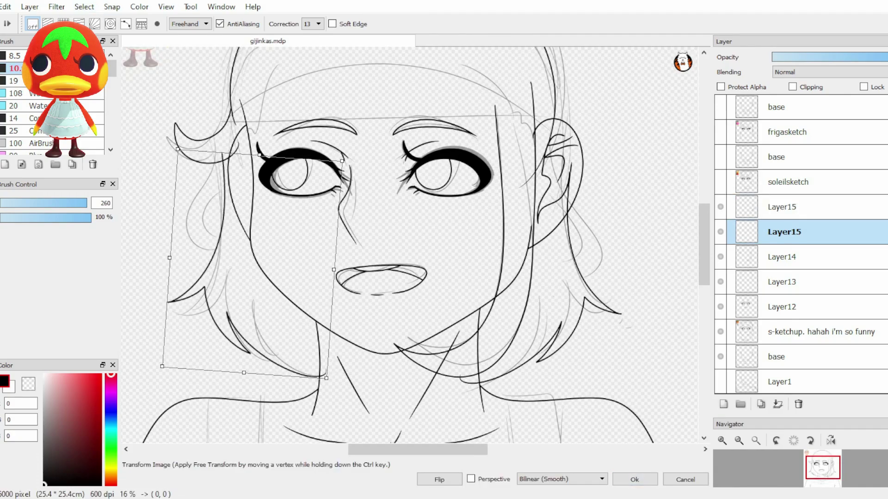
{"action": "key", "text": "Return"}
{"action": "key", "text": "ctrl+e"}
Step: Ink the dress's upper edge across the chest with a size 12 Pen at correction 40 and reshape it with a 4 by 4 Mesh Transform
{"action": "scroll", "coordinate": [407, 258], "scroll_direction": "down", "scroll_amount": 5}
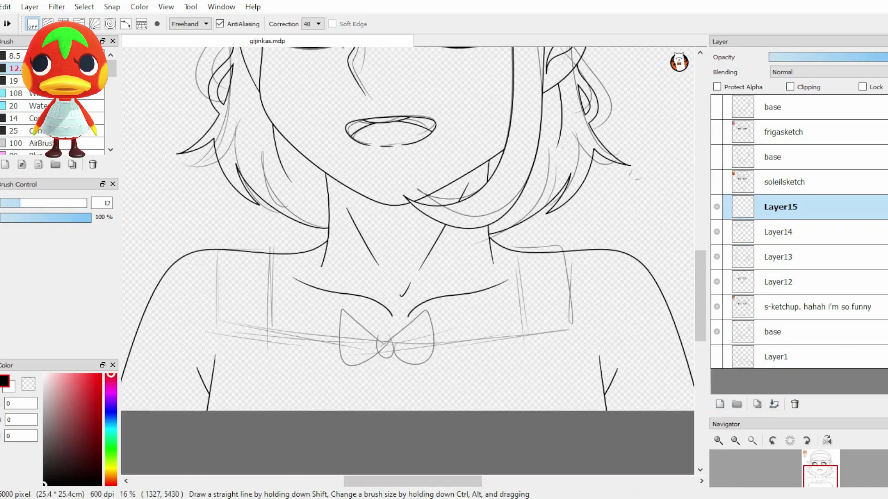
{"action": "left_click_drag", "start_coordinate": [508, 338], "coordinate": [629, 410]}
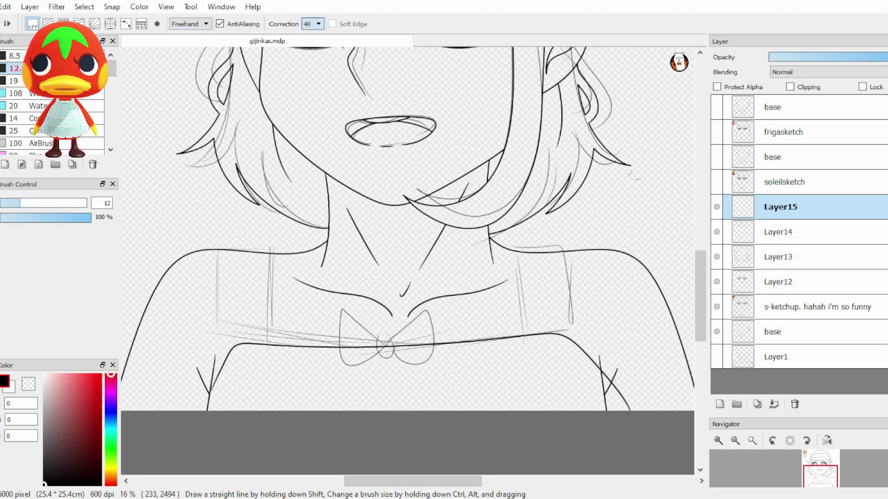
{"action": "key", "text": "ctrl+shift+t"}
{"action": "left_click_drag", "start_coordinate": [313, 340], "coordinate": [317, 338]}
{"action": "left_click_drag", "start_coordinate": [314, 321], "coordinate": [315, 320]}
{"action": "left_click_drag", "start_coordinate": [417, 323], "coordinate": [422, 320]}
{"action": "left_click_drag", "start_coordinate": [418, 343], "coordinate": [420, 341]}
{"action": "left_click_drag", "start_coordinate": [523, 326], "coordinate": [531, 326]}
{"action": "left_click_drag", "start_coordinate": [523, 345], "coordinate": [529, 346]}
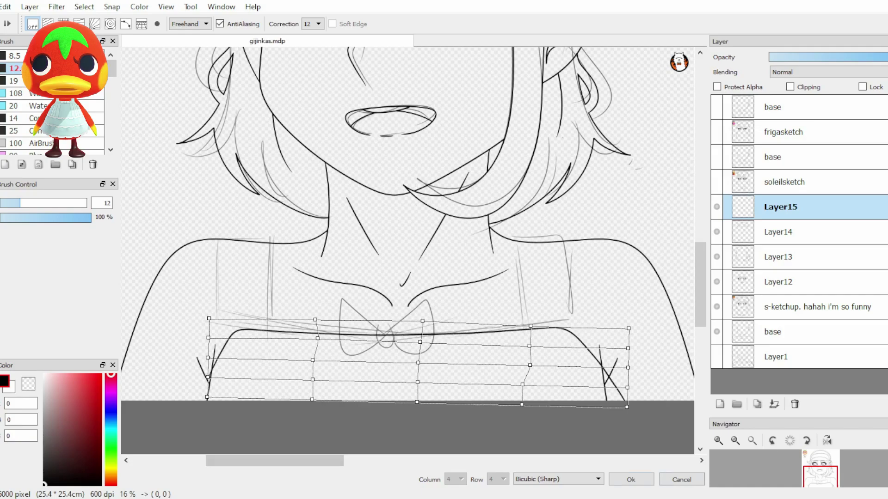
{"action": "key", "text": "Return"}
Step: Ink the dress's left shoulder strap as a straight band on a new layer
{"action": "left_click_drag", "start_coordinate": [235, 339], "coordinate": [278, 324]}
{"action": "left_click", "coordinate": [719, 404]}
{"action": "mouse_move", "coordinate": [235, 341]}
{"action": "left_mouse_down"}
{"action": "mouse_move", "coordinate": [235, 301]}
{"action": "mouse_move", "coordinate": [280, 352]}
{"action": "left_mouse_up"}
Step: Duplicate the shoulder strap, position the copy on the right shoulder, and merge it down
{"action": "key", "text": "v"}
{"action": "left_click", "coordinate": [757, 405]}
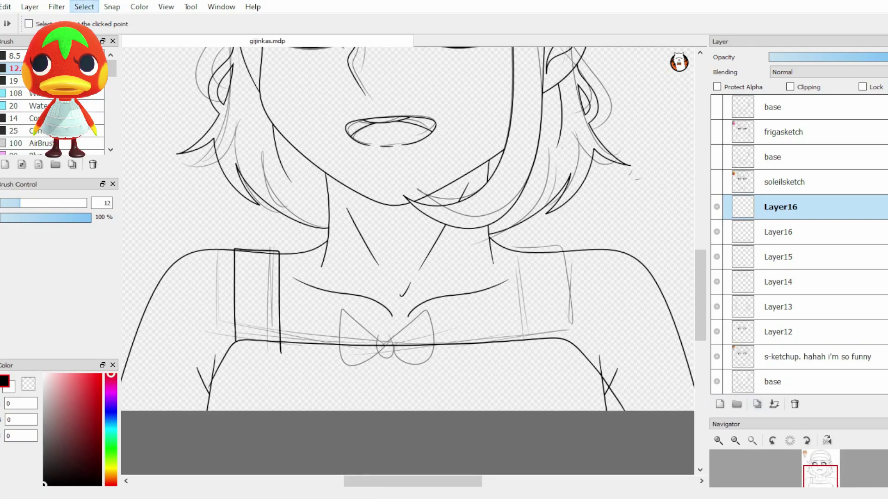
{"action": "key", "text": "ctrl+t"}
{"action": "left_click_drag", "start_coordinate": [257, 300], "coordinate": [539, 299]}
{"action": "key", "text": "Return"}
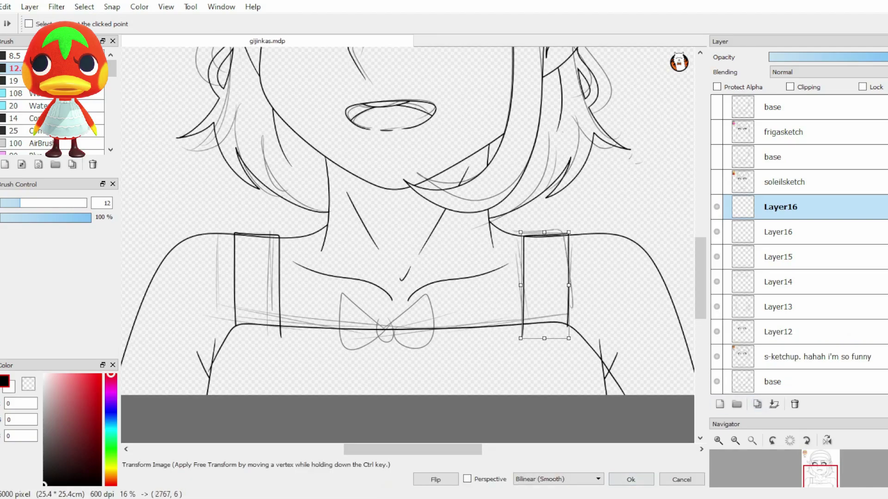
{"action": "scroll", "coordinate": [407, 222], "scroll_direction": "up", "scroll_amount": 1}
{"action": "key", "text": "ctrl+e"}
Step: Ink a second line below the dress's upper edge to form the neckline trim
{"action": "key", "text": "b"}
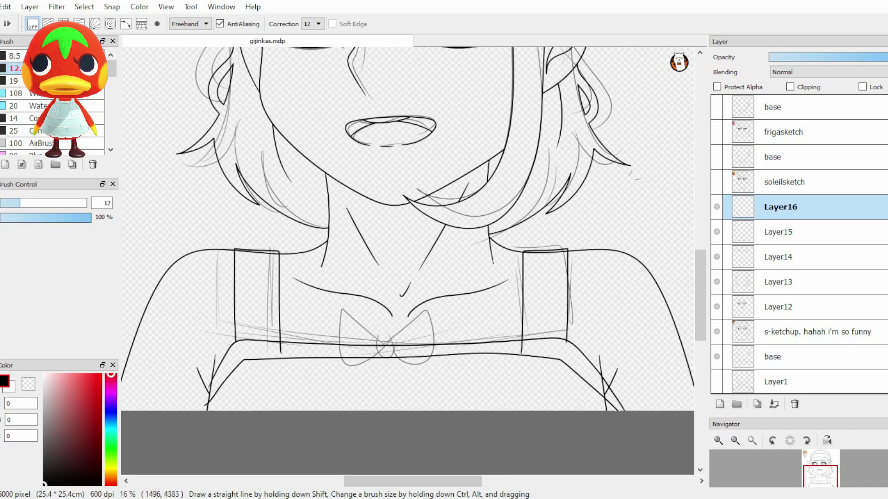
{"action": "scroll", "coordinate": [309, 24], "scroll_direction": "down", "scroll_amount": 1}
{"action": "left_click_drag", "start_coordinate": [208, 402], "coordinate": [613, 407]}
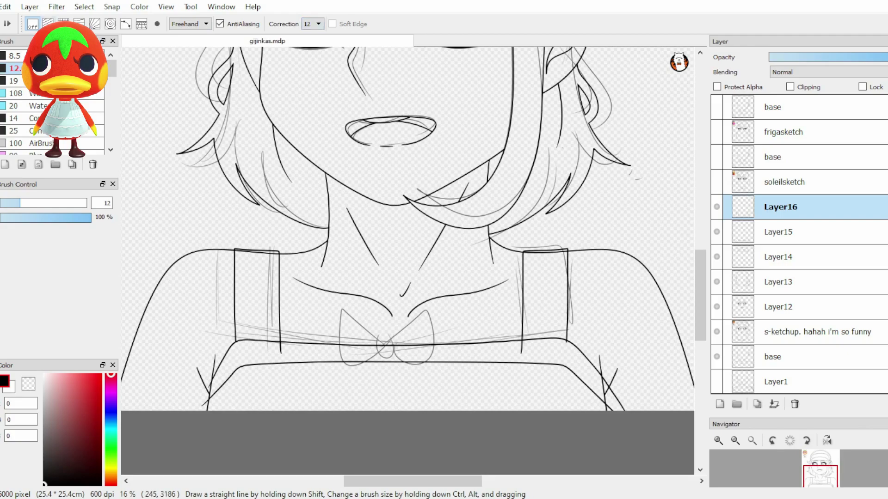
Step: Add a new layer and ink the bow's left loop at the center of the neckline
{"action": "key", "text": "ctrl+shift+n"}
{"action": "left_click_drag", "start_coordinate": [389, 344], "coordinate": [345, 379]}
{"action": "key", "text": "ctrl+z"}
{"action": "left_click_drag", "start_coordinate": [378, 346], "coordinate": [376, 352]}
{"action": "left_click_drag", "start_coordinate": [378, 346], "coordinate": [410, 320]}
Step: Duplicate the bow loop, transform the copy into a mirrored right loop, and merge it down
{"action": "left_click", "coordinate": [756, 404]}
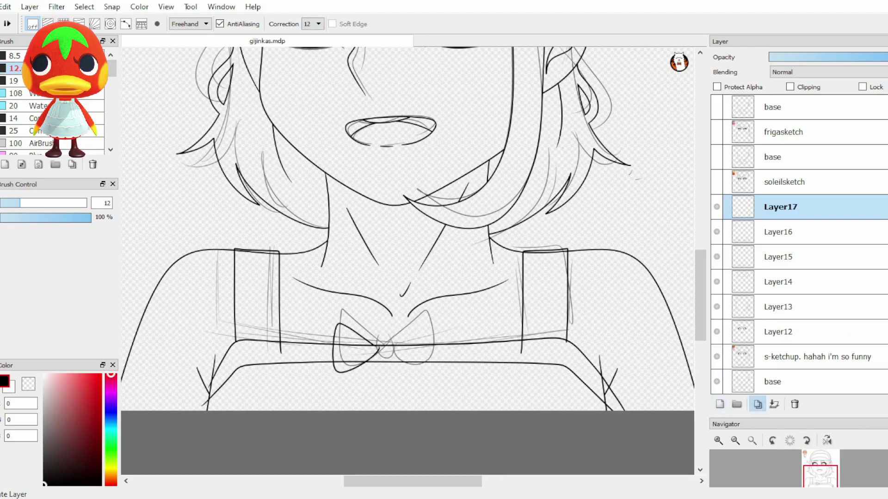
{"action": "key", "text": "ctrl+t"}
{"action": "left_click", "coordinate": [630, 480]}
{"action": "key", "text": "ctrl+e"}
Step: Add a new layer and ink the bow's circular knot using the concentric circle snap, then turn the snap off
{"action": "key", "text": "ctrl+shift+n"}
{"action": "left_click", "coordinate": [380, 345], "text": "ctrl"}
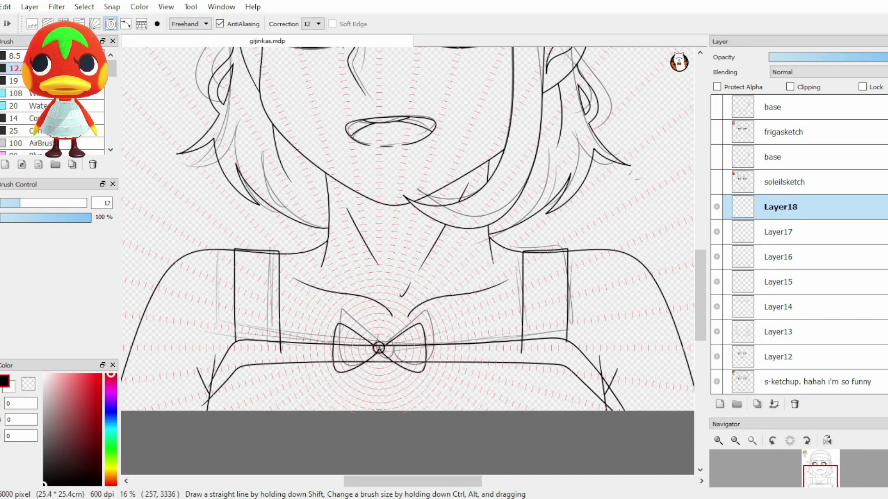
{"action": "left_click_drag", "start_coordinate": [379, 342], "coordinate": [380, 341]}
{"action": "left_click", "coordinate": [33, 23]}
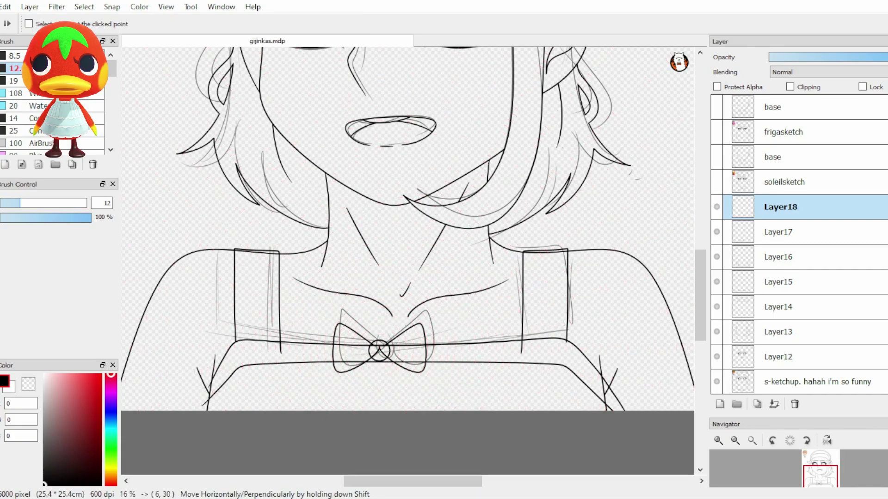
Step: Erase the bow lines inside the knot at size 48 with Layer15 and Layer16 hidden, and merge the knot into the bow layer
{"action": "left_click", "coordinate": [781, 232]}
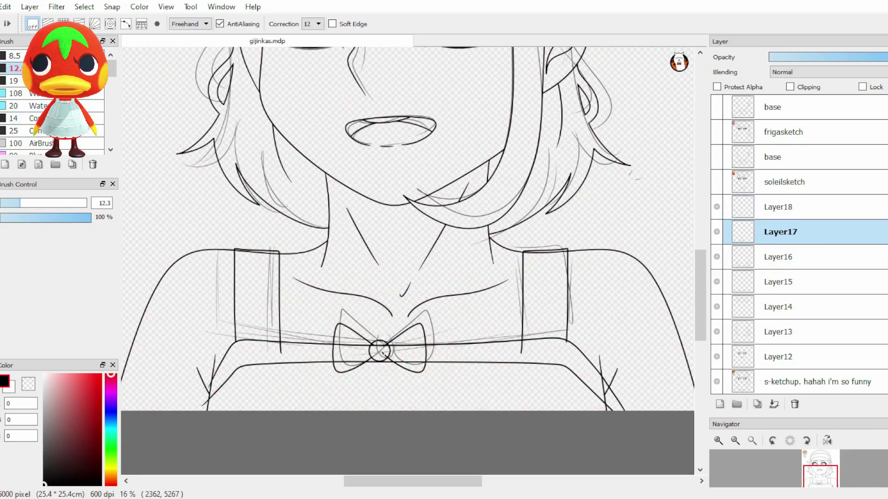
{"action": "left_click", "coordinate": [65, 203]}
{"action": "left_click", "coordinate": [717, 257]}
{"action": "left_click", "coordinate": [717, 282]}
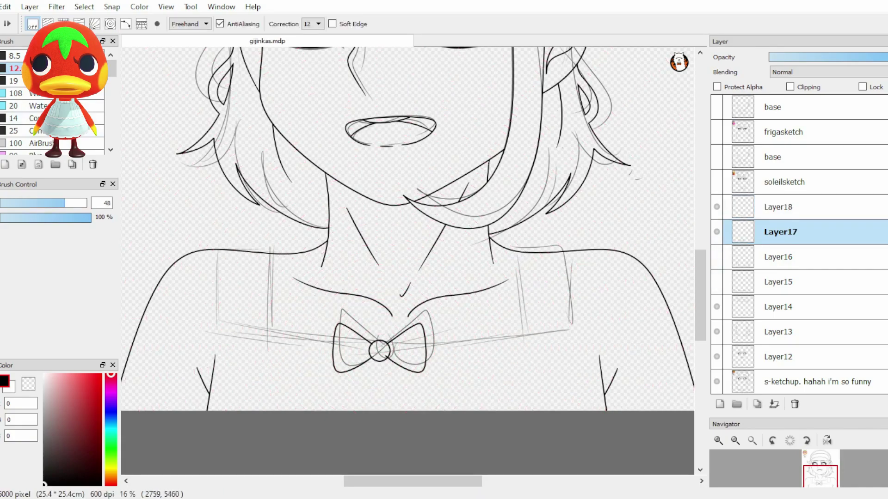
{"action": "left_click", "coordinate": [781, 207]}
{"action": "left_click", "coordinate": [774, 404]}
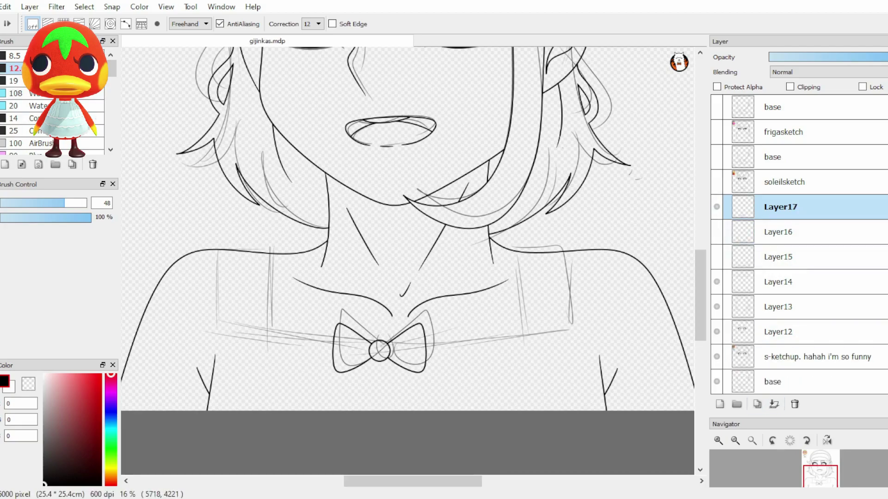
Step: Show Layer15 and Layer16 and move the bow onto the center of the dress's neckline band
{"action": "left_click", "coordinate": [716, 232]}
{"action": "left_click", "coordinate": [717, 257]}
{"action": "left_click_drag", "start_coordinate": [379, 350], "coordinate": [397, 353]}
{"action": "key", "text": "b"}
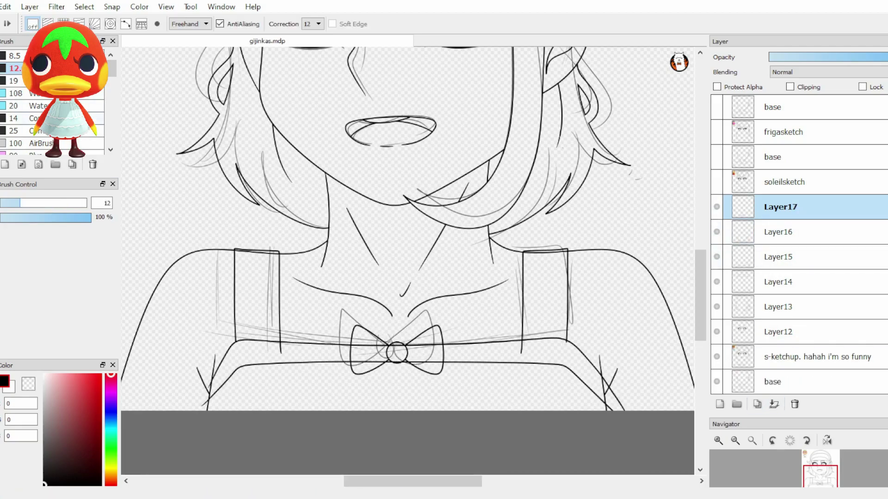
{"action": "key", "text": "ctrl+z"}
Step: Add a new layer and ink vertical pleat lines down the dress below the neckline band, redrawing the ones that come out wrong
{"action": "left_click", "coordinate": [719, 404]}
{"action": "left_click_drag", "start_coordinate": [252, 344], "coordinate": [246, 410]}
{"action": "left_click_drag", "start_coordinate": [283, 343], "coordinate": [286, 410]}
{"action": "left_click_drag", "start_coordinate": [321, 335], "coordinate": [320, 411]}
{"action": "key", "text": "ctrl+z"}
{"action": "left_click_drag", "start_coordinate": [278, 329], "coordinate": [274, 411]}
{"action": "left_click_drag", "start_coordinate": [309, 317], "coordinate": [302, 411]}
{"action": "key", "text": "ctrl+z"}
{"action": "left_click_drag", "start_coordinate": [239, 309], "coordinate": [233, 410]}
{"action": "key", "text": "ctrl+z"}
{"action": "left_click_drag", "start_coordinate": [239, 317], "coordinate": [227, 410]}
{"action": "left_click_drag", "start_coordinate": [278, 300], "coordinate": [264, 410]}
{"action": "left_click_drag", "start_coordinate": [315, 302], "coordinate": [306, 410]}
Step: Try to shift the pleat lines slightly with a transform, undo it, and redraw the outer pleats
{"action": "key", "text": "ctrl+t"}
{"action": "left_click_drag", "start_coordinate": [277, 352], "coordinate": [271, 351]}
{"action": "left_click", "coordinate": [631, 480]}
{"action": "key", "text": "ctrl+z"}
{"action": "left_click_drag", "start_coordinate": [238, 319], "coordinate": [234, 410]}
{"action": "left_click_drag", "start_coordinate": [266, 312], "coordinate": [259, 410]}
{"action": "key", "text": "ctrl+z"}
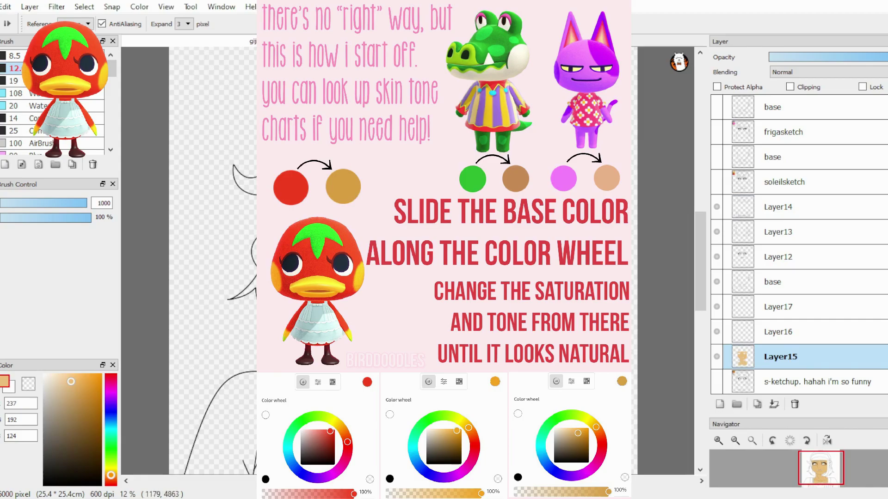
Step: Fill the shoulder, ear, side of the face and neck with tan (237, 192, 124) on Layer15
{"action": "left_click", "coordinate": [222, 430]}
{"action": "left_click", "coordinate": [522, 208]}
{"action": "left_click", "coordinate": [283, 208]}
{"action": "left_click", "coordinate": [435, 323]}
Step: On Layer16, fill the back hair, side hair and front strand with red (221, 49, 25)
{"action": "left_click", "coordinate": [780, 331]}
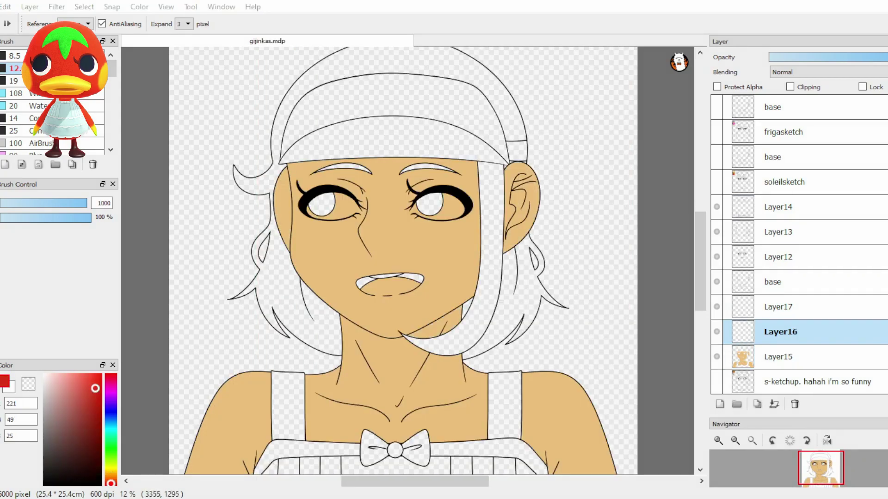
{"action": "left_click", "coordinate": [514, 121]}
{"action": "left_click", "coordinate": [537, 287]}
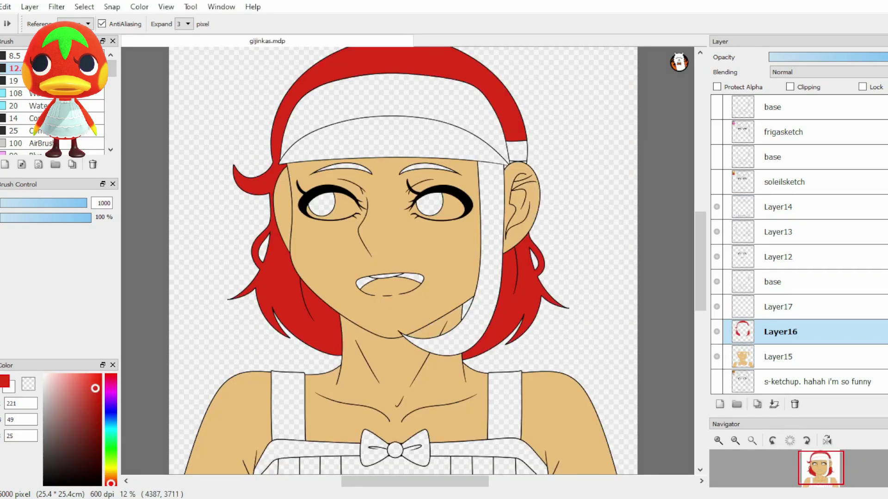
{"action": "left_click", "coordinate": [490, 208]}
{"action": "left_click", "coordinate": [467, 309]}
Step: Refill the hair sections with a deeper red (212, 21, 15)
{"action": "left_click", "coordinate": [98, 393]}
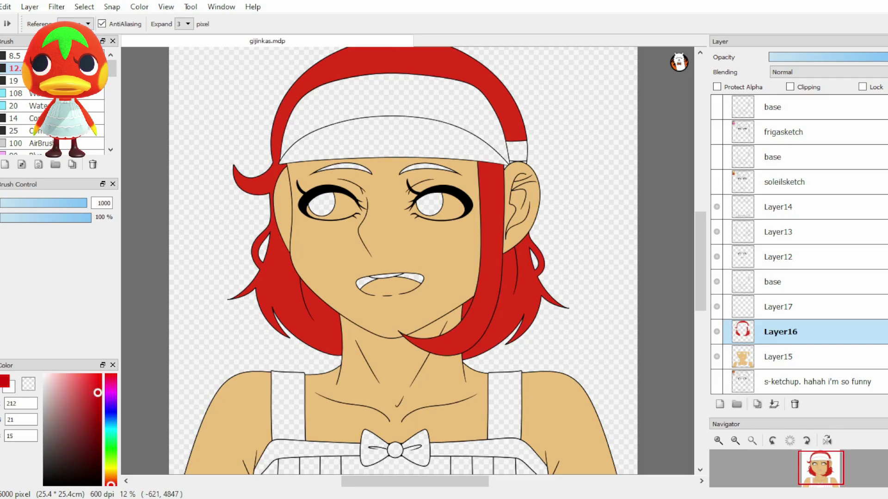
{"action": "left_click", "coordinate": [513, 120]}
{"action": "left_click", "coordinate": [490, 208]}
{"action": "left_click", "coordinate": [537, 286]}
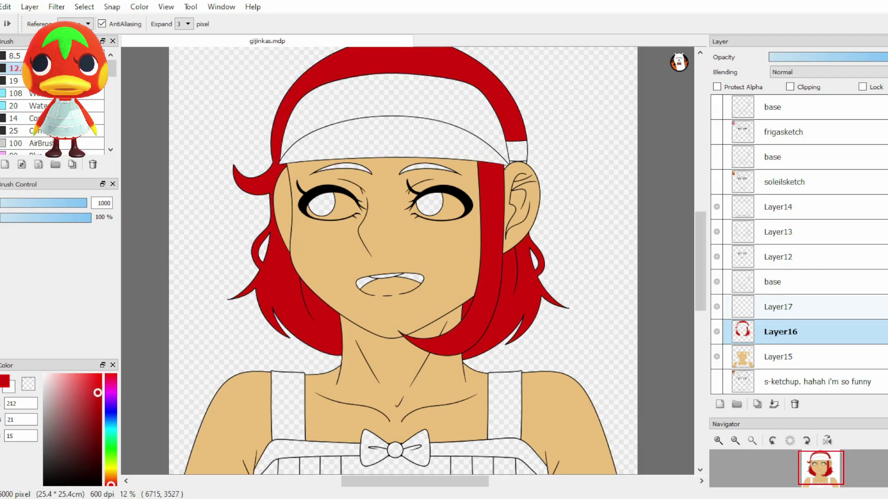
Step: On Layer17, fill the hat's brim and front panel with yellow (254, 227, 48) and the small band above the ear with green
{"action": "left_click", "coordinate": [781, 306]}
{"action": "left_click", "coordinate": [111, 470]}
{"action": "left_click", "coordinate": [91, 374]}
{"action": "left_click", "coordinate": [393, 144]}
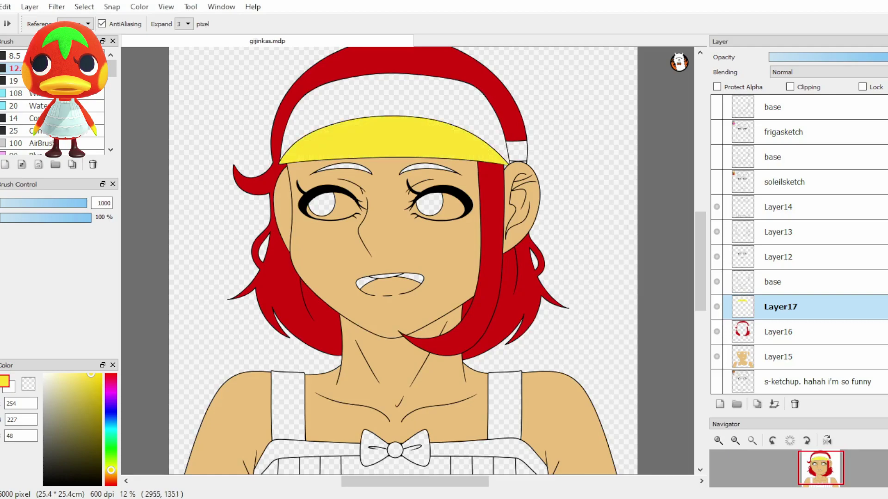
{"action": "left_click", "coordinate": [393, 92]}
{"action": "left_click", "coordinate": [111, 449]}
{"action": "left_click", "coordinate": [90, 392]}
{"action": "left_click", "coordinate": [516, 151]}
Step: Fill the dress straps and bodice with pale cyan (216, 246, 246)
{"action": "left_click", "coordinate": [111, 429]}
{"action": "left_click", "coordinate": [50, 377]}
{"action": "left_click", "coordinate": [289, 402]}
{"action": "left_click", "coordinate": [506, 403]}
{"action": "left_click", "coordinate": [331, 467]}
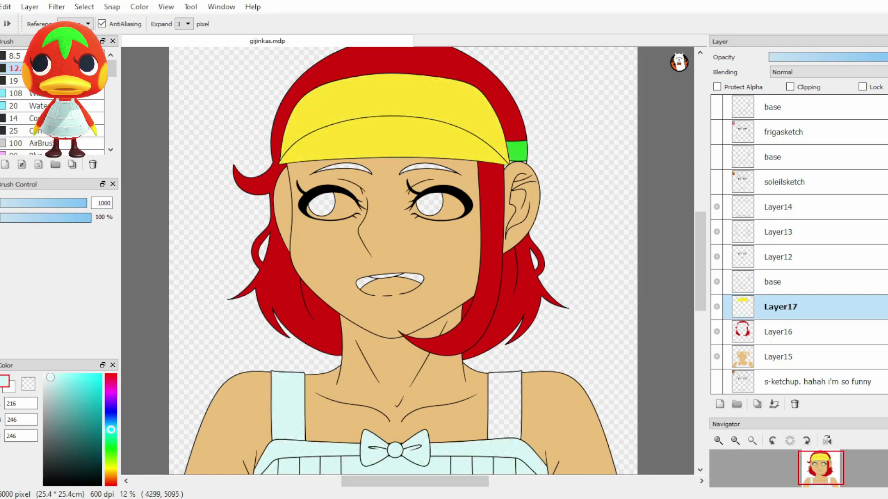
Step: Fill both irises with near-black and fill the eyebrow with the hair's red
{"action": "left_click", "coordinate": [321, 203]}
{"action": "left_click", "coordinate": [430, 204]}
{"action": "left_click", "coordinate": [111, 483]}
{"action": "left_click", "coordinate": [98, 392]}
{"action": "left_click", "coordinate": [342, 168]}
Step: Fill the whites of both eyes with light grey (237, 237, 237)
{"action": "scroll", "coordinate": [380, 242], "scroll_direction": "up", "scroll_amount": 2}
{"action": "key", "text": "b"}
{"action": "scroll", "coordinate": [396, 213], "scroll_direction": "up", "scroll_amount": 1}
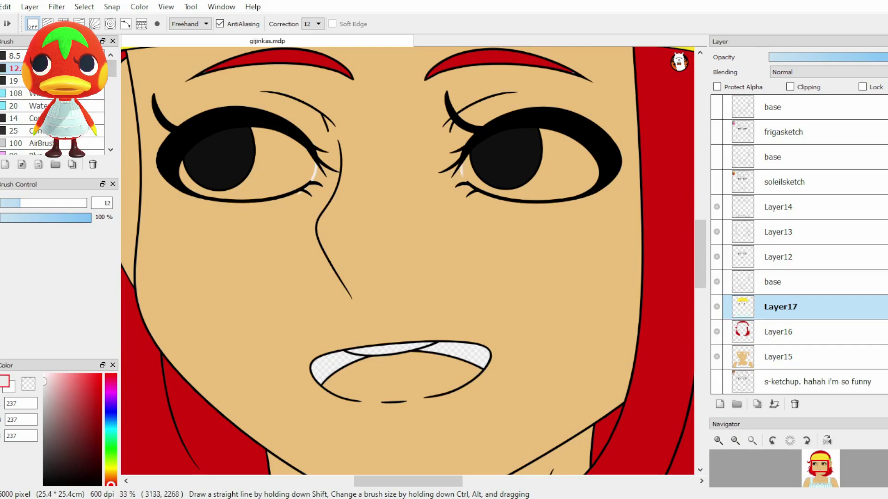
{"action": "key", "text": "g"}
{"action": "left_click", "coordinate": [284, 174]}
{"action": "left_click", "coordinate": [569, 169]}
Step: Fill the two inner corners of the mouth with a pinkish red
{"action": "left_click", "coordinate": [80, 418]}
{"action": "left_click", "coordinate": [330, 370]}
{"action": "left_click", "coordinate": [467, 356]}
Step: Paint a dark red line (166, 37, 33) across the gaps in the mouth's lower edge and fill the lower mouth with it
{"action": "scroll", "coordinate": [402, 433], "scroll_direction": "up", "scroll_amount": 1}
{"action": "key", "text": "b"}
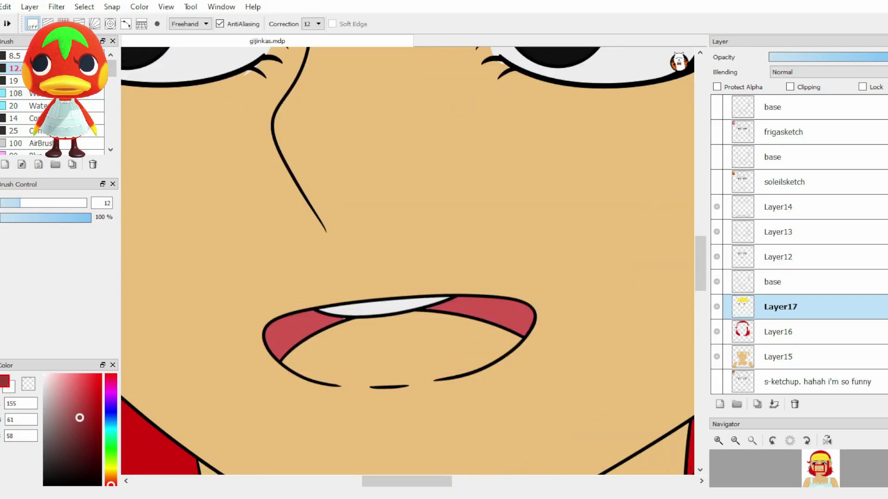
{"action": "left_click", "coordinate": [90, 412]}
{"action": "left_click_drag", "start_coordinate": [321, 382], "coordinate": [487, 368]}
{"action": "key", "text": "g"}
{"action": "left_click", "coordinate": [403, 347]}
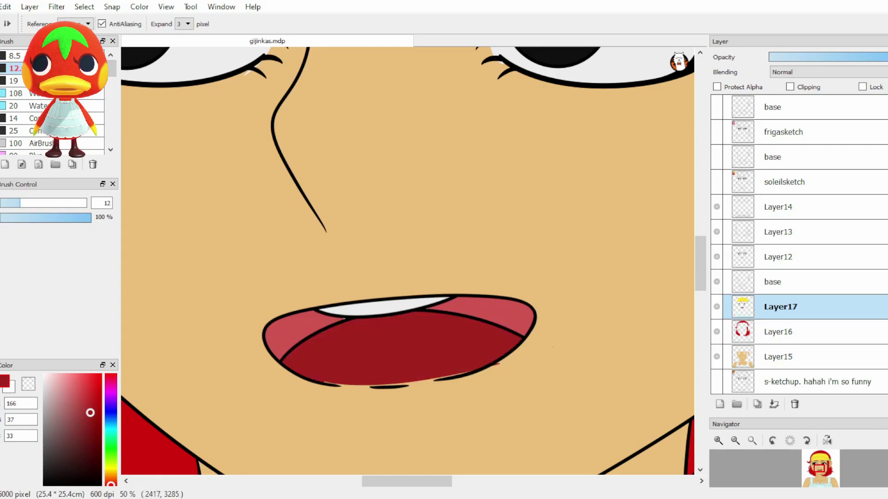
Step: Fill the tongue pinkish red and the mouth corners dark red (166, 37, 33), and retouch the tongue's lower edge in pinkish red
{"action": "left_click", "coordinate": [78, 394]}
{"action": "left_click", "coordinate": [388, 351]}
{"action": "left_click", "coordinate": [90, 413]}
{"action": "left_click", "coordinate": [296, 333]}
{"action": "left_click", "coordinate": [490, 314]}
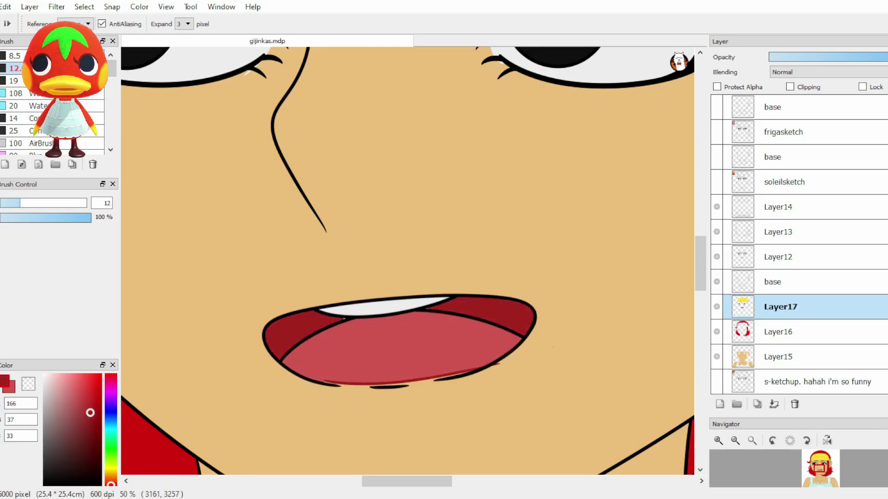
{"action": "left_click", "coordinate": [78, 393]}
{"action": "key", "text": "b"}
{"action": "mouse_move", "coordinate": [326, 383]}
{"action": "left_mouse_down"}
{"action": "mouse_move", "coordinate": [462, 377]}
{"action": "mouse_move", "coordinate": [504, 365]}
{"action": "left_mouse_up"}
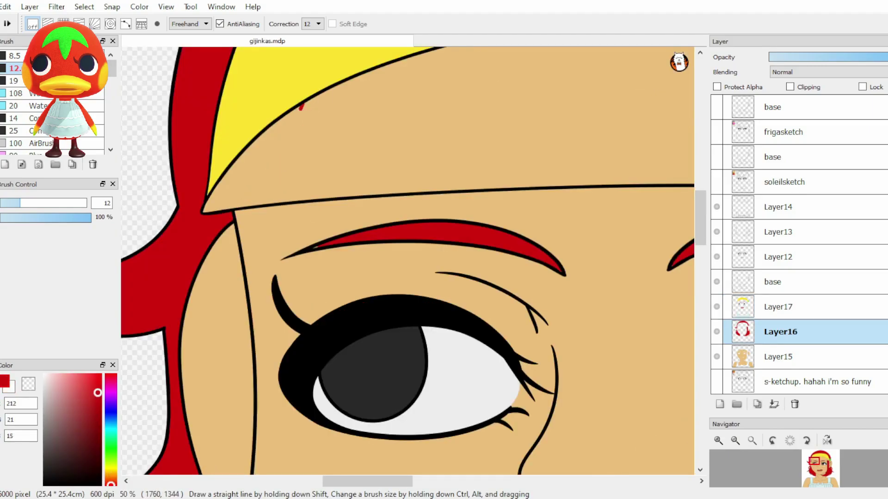
Step: On Layer16, outline and fill red hair patches at both temples behind the hat brim, undoing the last four changes
{"action": "left_click_drag", "start_coordinate": [300, 103], "coordinate": [206, 210]}
{"action": "scroll", "coordinate": [407, 259], "scroll_direction": "down", "scroll_amount": 2}
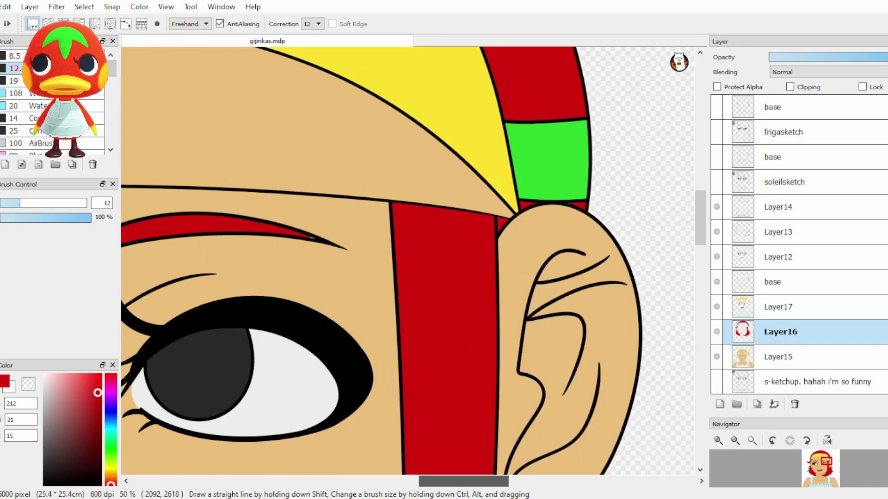
{"action": "mouse_move", "coordinate": [386, 119]}
{"action": "left_mouse_down"}
{"action": "mouse_move", "coordinate": [386, 188]}
{"action": "mouse_move", "coordinate": [423, 260]}
{"action": "mouse_move", "coordinate": [568, 281]}
{"action": "left_mouse_up"}
{"action": "left_click_drag", "start_coordinate": [204, 254], "coordinate": [298, 189]}
{"action": "left_click_drag", "start_coordinate": [356, 198], "coordinate": [426, 258]}
{"action": "key", "text": "g"}
{"action": "left_click", "coordinate": [222, 231]}
{"action": "left_click", "coordinate": [393, 217]}
{"action": "scroll", "coordinate": [407, 259], "scroll_direction": "down", "scroll_amount": 1}
{"action": "key", "text": "ctrl+z"}
{"action": "key", "text": "ctrl+z"}
{"action": "key", "text": "ctrl+z"}
{"action": "key", "text": "ctrl+z"}
Step: Pick the hat's yellow (254, 227, 48), add a new layer, and fill the brim with it at reduced layer opacity
{"action": "left_click", "coordinate": [370, 152], "text": "alt"}
{"action": "key", "text": "b"}
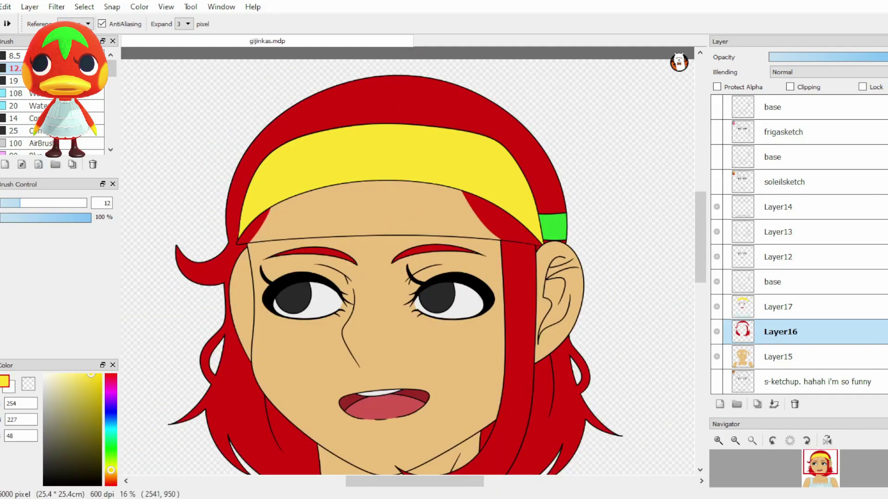
{"action": "mouse_move", "coordinate": [240, 238]}
{"action": "left_mouse_down"}
{"action": "mouse_move", "coordinate": [277, 210]}
{"action": "mouse_move", "coordinate": [388, 198]}
{"action": "left_mouse_up"}
{"action": "left_click_drag", "start_coordinate": [259, 227], "coordinate": [363, 216]}
{"action": "key", "text": "ctrl+z"}
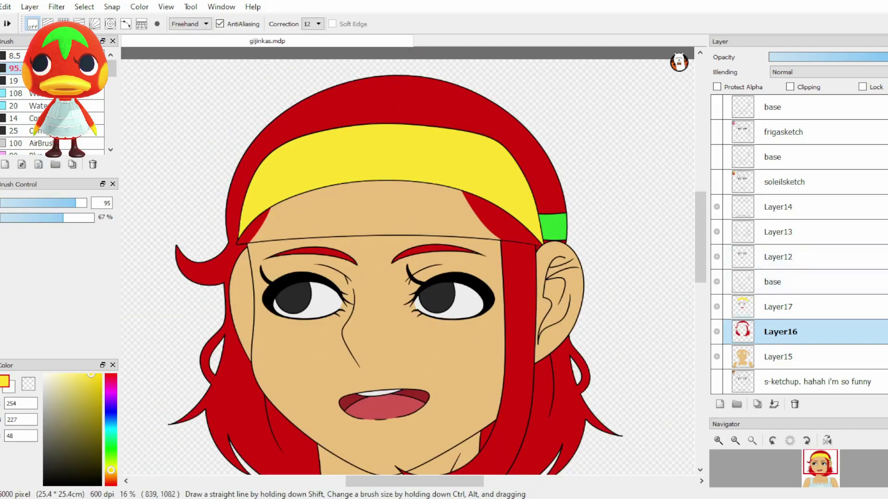
{"action": "key", "text": "ctrl+shift+n"}
{"action": "key", "text": "g"}
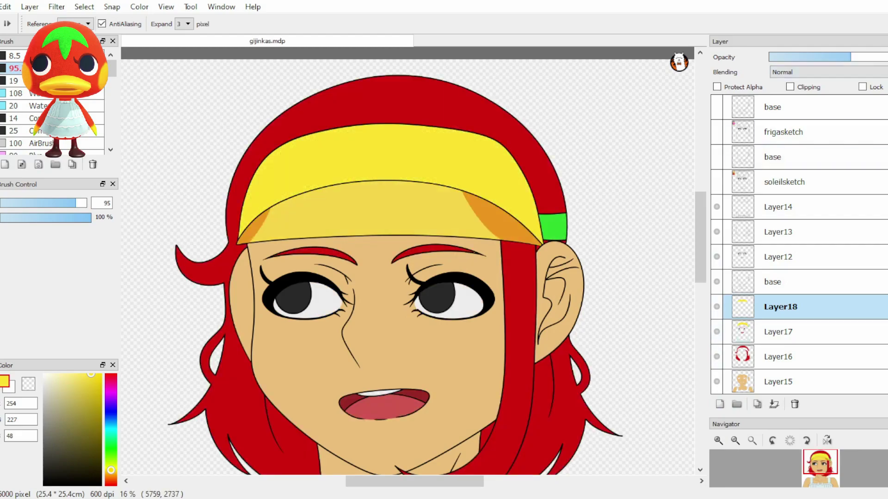
Step: Clip Layer18 to the hair layer and apply a vertical yellow-to-red gradient over the hair's lower ends
{"action": "scroll", "coordinate": [407, 259], "scroll_direction": "down", "scroll_amount": 2}
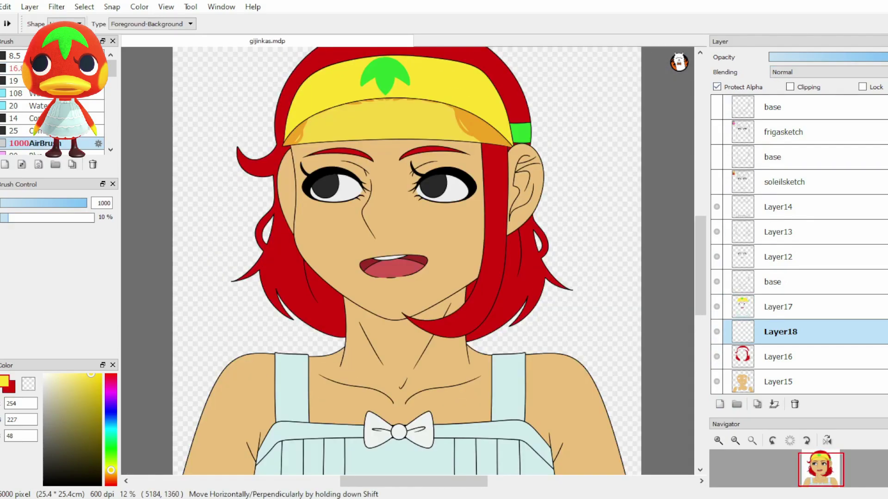
{"action": "left_click", "coordinate": [789, 87]}
{"action": "left_click_drag", "start_coordinate": [398, 333], "coordinate": [397, 250]}
{"action": "left_click_drag", "start_coordinate": [414, 397], "coordinate": [414, 255]}
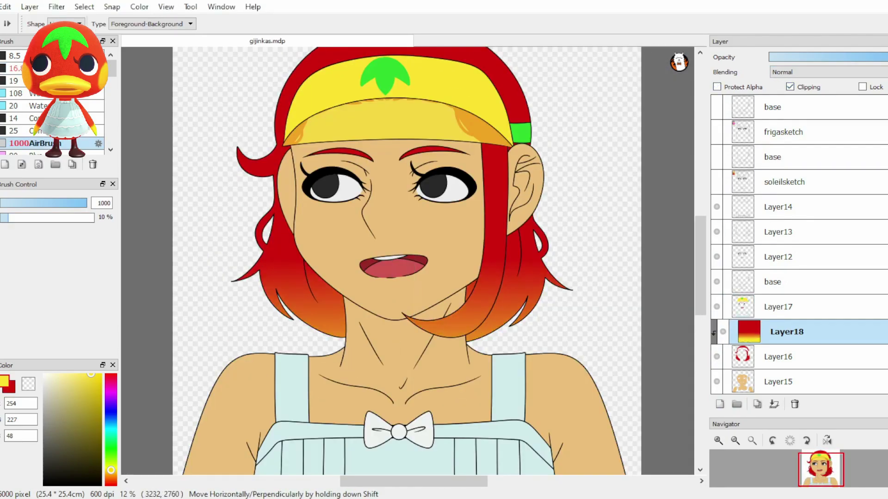
Step: Set the foreground to green (47, 212, 47) and apply a clipped green-to-red gradient to the hair tips
{"action": "left_click", "coordinate": [89, 393]}
{"action": "left_click", "coordinate": [790, 87]}
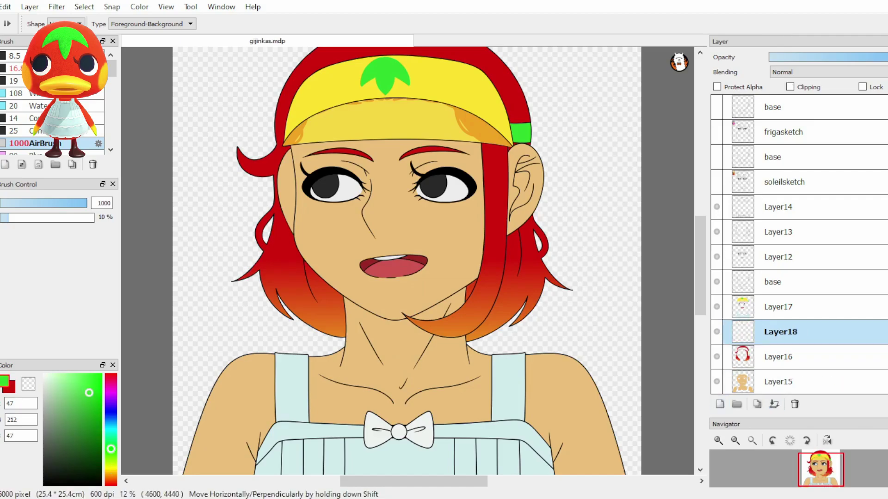
{"action": "left_click_drag", "start_coordinate": [398, 402], "coordinate": [398, 319]}
{"action": "left_click", "coordinate": [790, 87]}
{"action": "left_click_drag", "start_coordinate": [383, 423], "coordinate": [382, 322]}
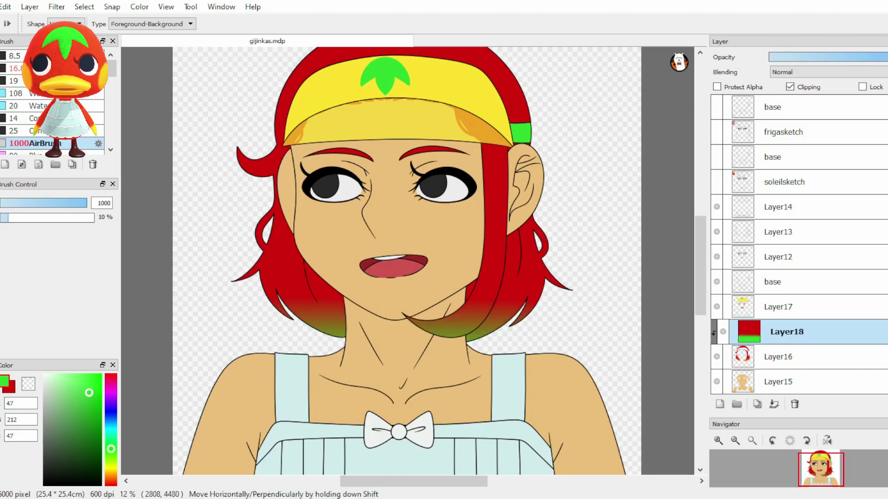
{"action": "scroll", "coordinate": [827, 72], "scroll_direction": "down", "scroll_amount": 8}
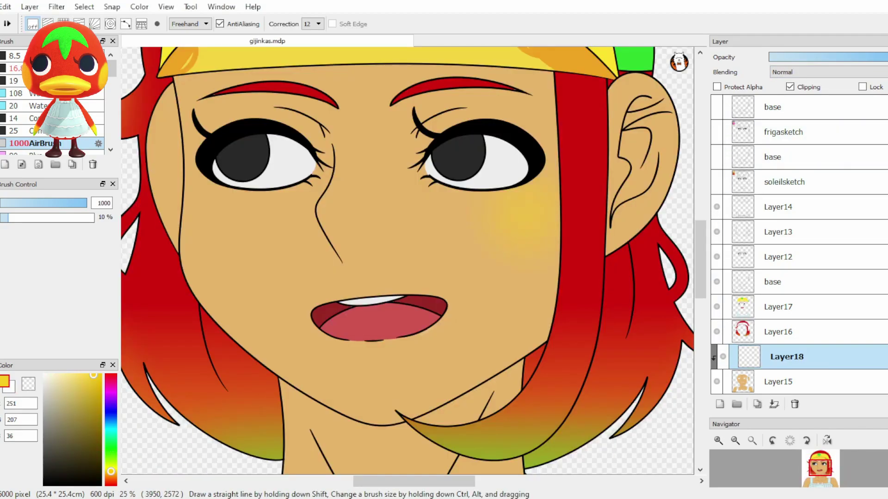
{"action": "key", "text": "e"}
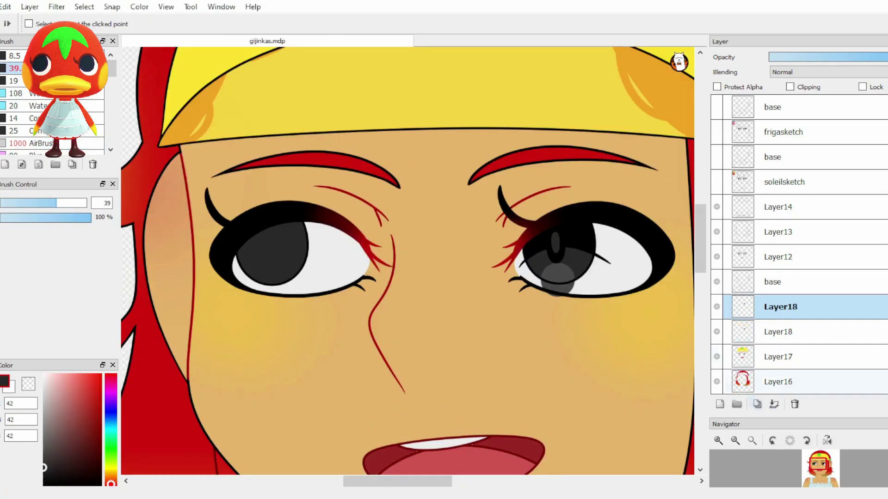
Step: On the Multiply layer Layer16, fill the shadow areas under the jaw, on the neck and in the hair with pale pink (240, 213, 212)
{"action": "key", "text": "g"}
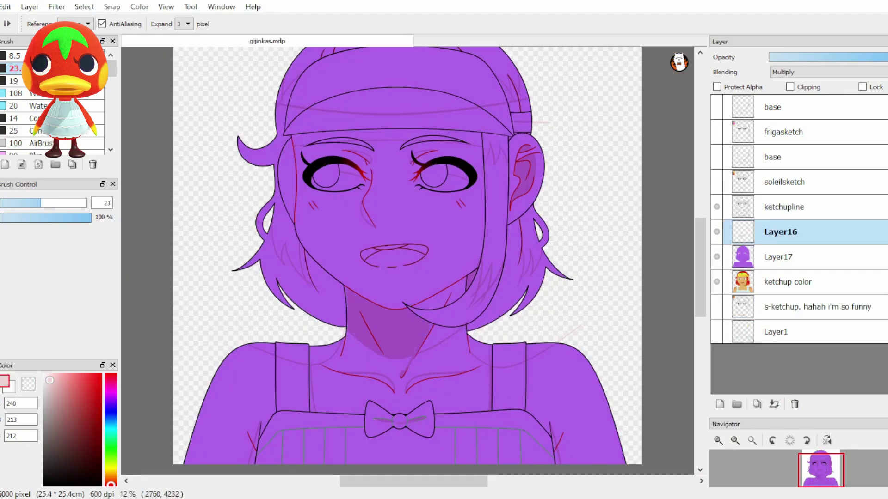
{"action": "left_click", "coordinate": [444, 291]}
{"action": "left_click", "coordinate": [441, 337]}
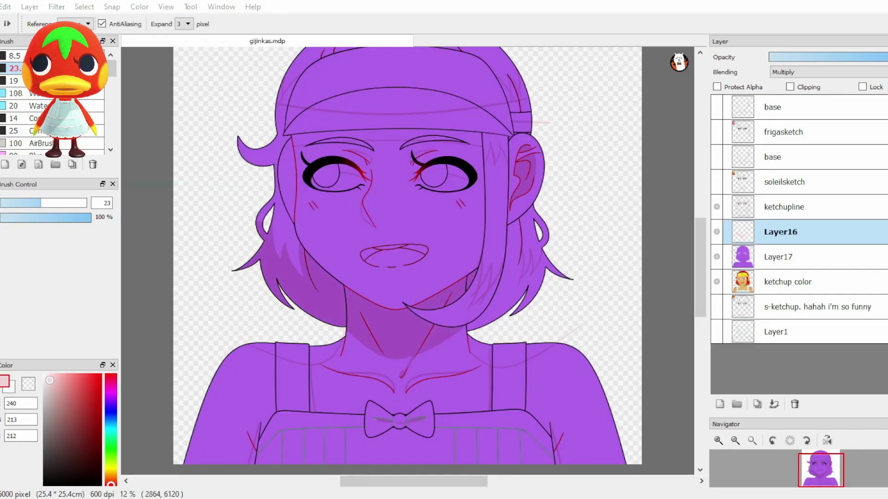
{"action": "left_click", "coordinate": [476, 282]}
{"action": "left_click", "coordinate": [508, 268]}
{"action": "left_click", "coordinate": [494, 147]}
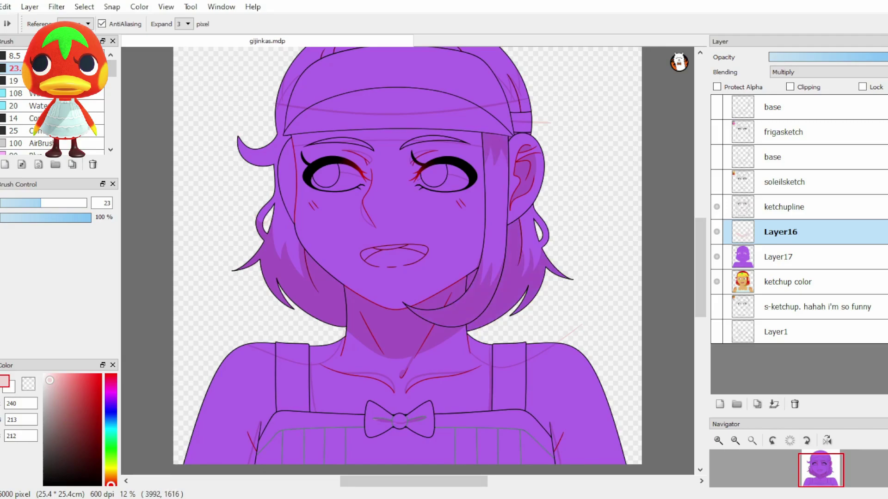
Step: Fill the outlined shadow areas on the side of the hat, both shoulders and the forehead below the brim
{"action": "key", "text": "b"}
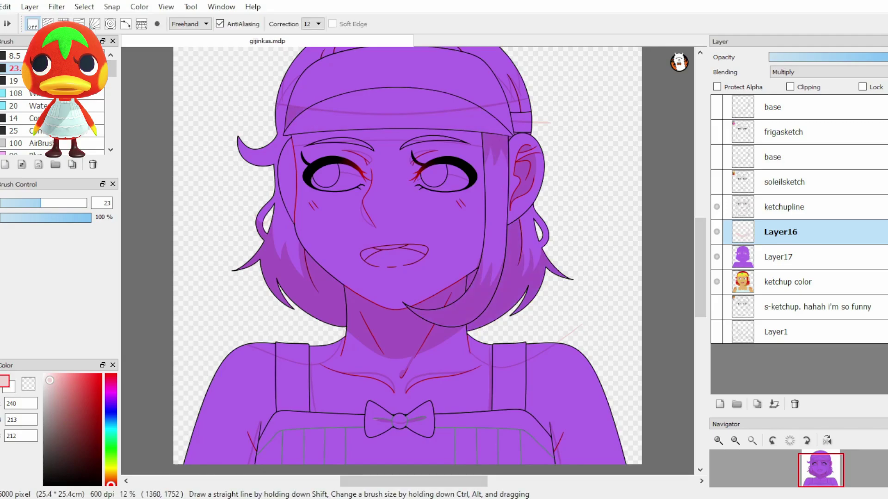
{"action": "key", "text": "g"}
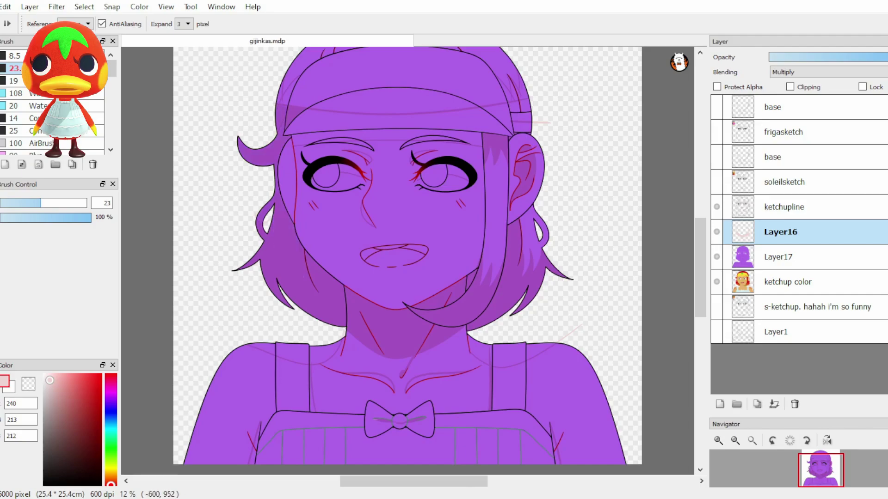
{"action": "left_click", "coordinate": [502, 119]}
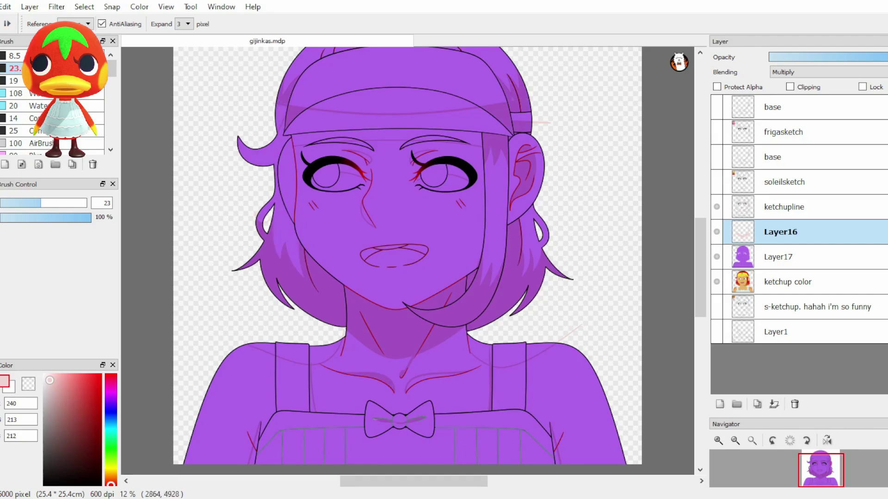
{"action": "left_click", "coordinate": [481, 351]}
{"action": "left_click", "coordinate": [283, 354]}
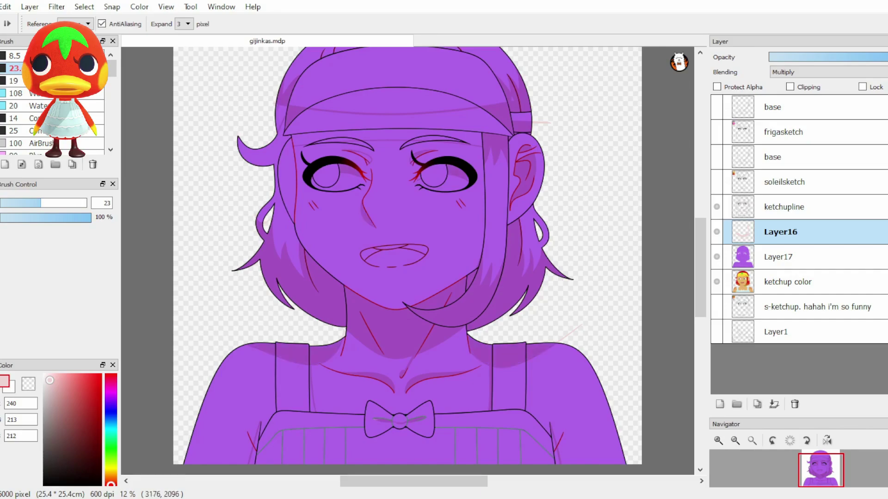
{"action": "left_click", "coordinate": [435, 138]}
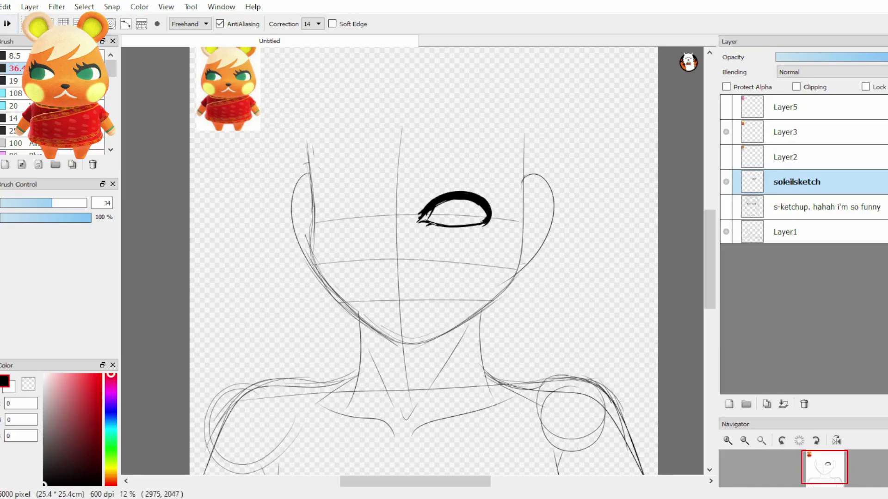
Step: On the soleilsketch layer, set the brush size to 36 and enlarge the inked eye slightly with a transform
{"action": "key", "text": "bracketright"}
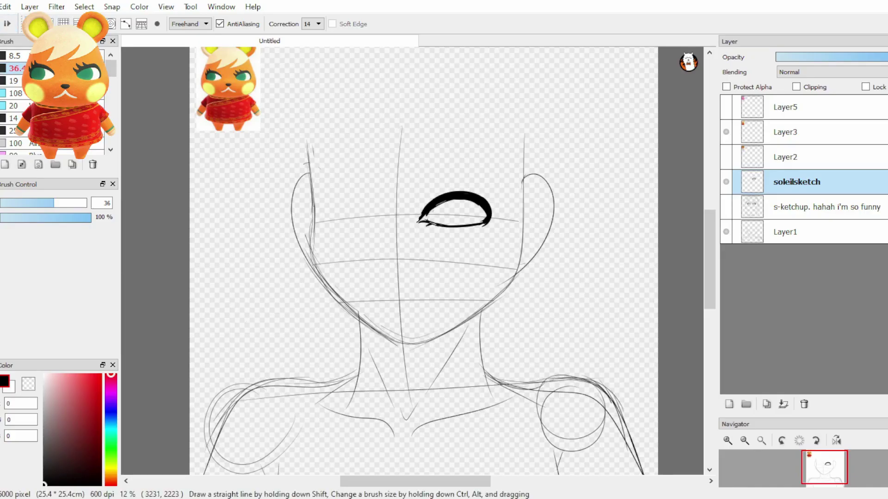
{"action": "key", "text": "ctrl+t"}
{"action": "left_click_drag", "start_coordinate": [492, 189], "coordinate": [495, 188]}
{"action": "mouse_move", "coordinate": [492, 199]}
{"action": "left_mouse_down"}
{"action": "mouse_move", "coordinate": [496, 217]}
{"action": "mouse_move", "coordinate": [496, 207]}
{"action": "left_mouse_up"}
{"action": "key", "text": "Return"}
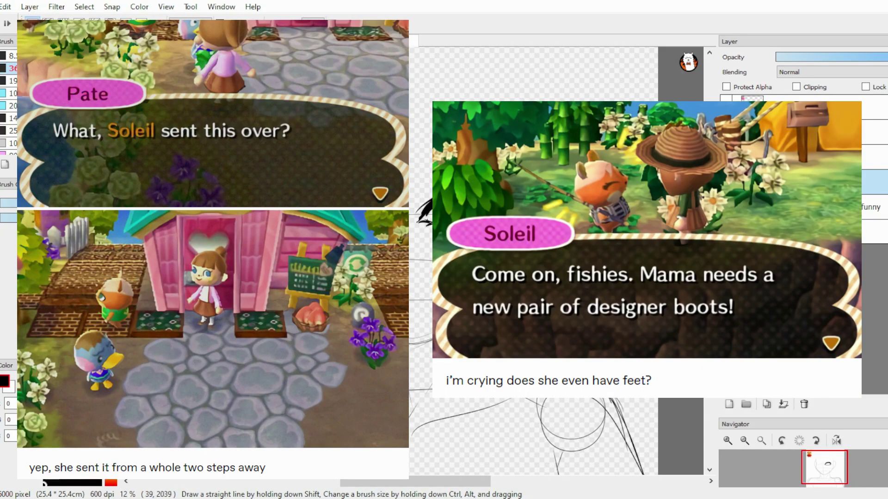
Step: Save the drawing and sketch the eyebrow above the inked eye on the soleilsketch layer at brush size 8.5
{"action": "key", "text": "ctrl+s"}
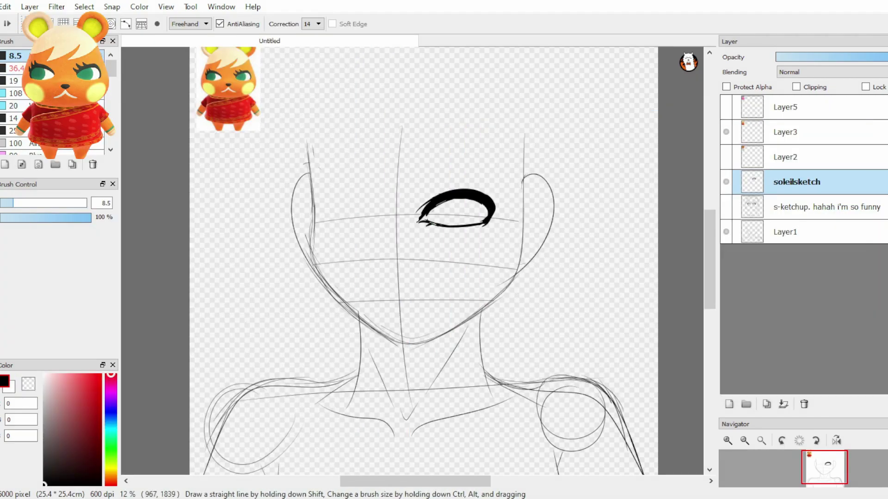
{"action": "left_click_drag", "start_coordinate": [414, 179], "coordinate": [485, 181]}
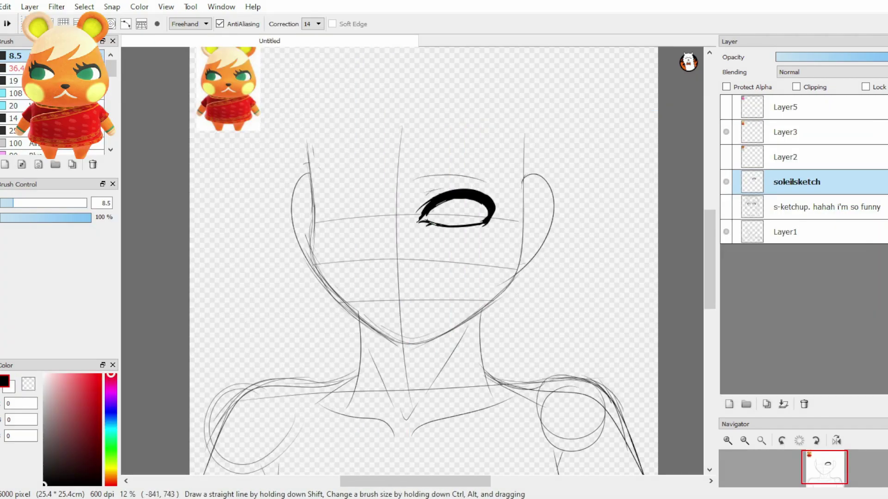
{"action": "key", "text": "ctrl+z"}
{"action": "left_click_drag", "start_coordinate": [410, 188], "coordinate": [474, 178]}
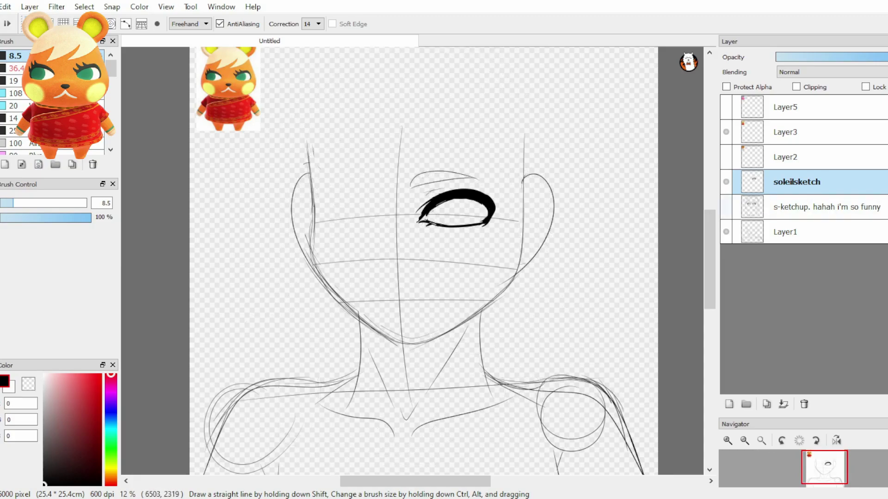
Step: Duplicate the soleilsketch layer, flip the copy to form the opposite eye and eyebrow, and merge the two layers
{"action": "left_click", "coordinate": [766, 404]}
{"action": "key", "text": "ctrl+t"}
{"action": "key", "text": "Escape"}
{"action": "key", "text": "ctrl+t"}
{"action": "key", "text": "Return"}
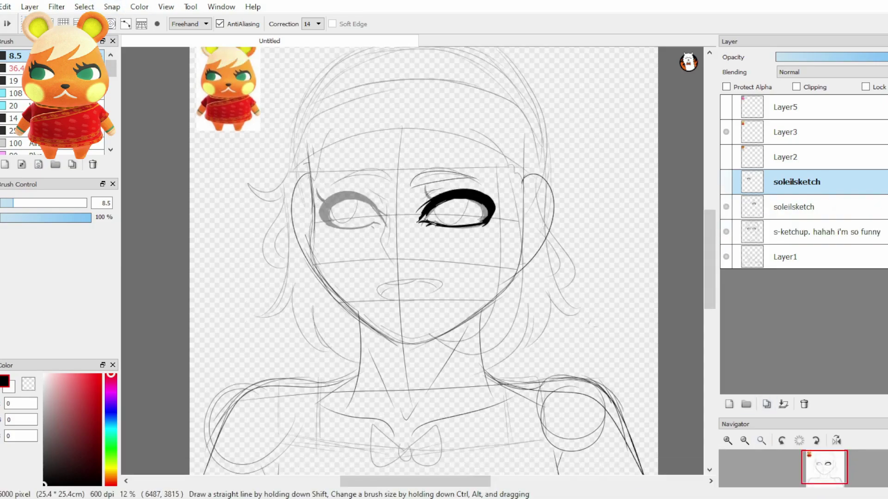
{"action": "left_click", "coordinate": [796, 207]}
{"action": "key", "text": "v"}
{"action": "key", "text": "ctrl+e"}
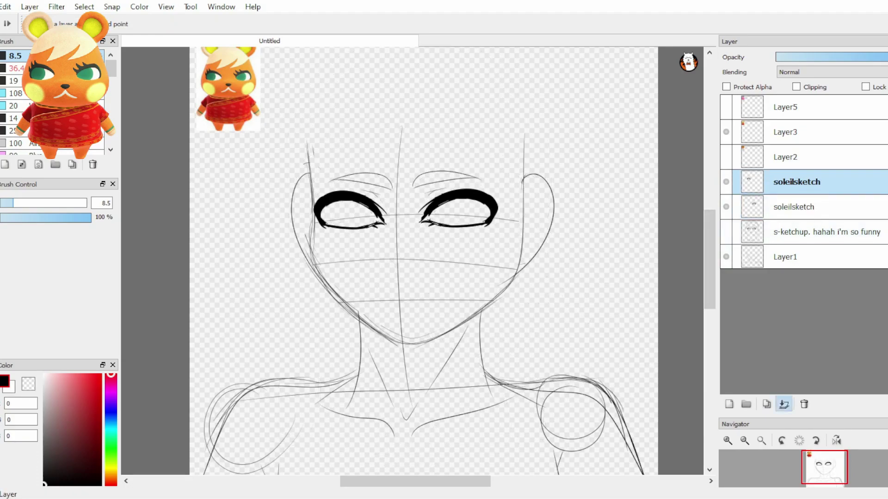
Step: Adjust the merged pair of eyes with a transform and sketch the irises, nose and mouth lines
{"action": "key", "text": "ctrl+t"}
{"action": "key", "text": "Return"}
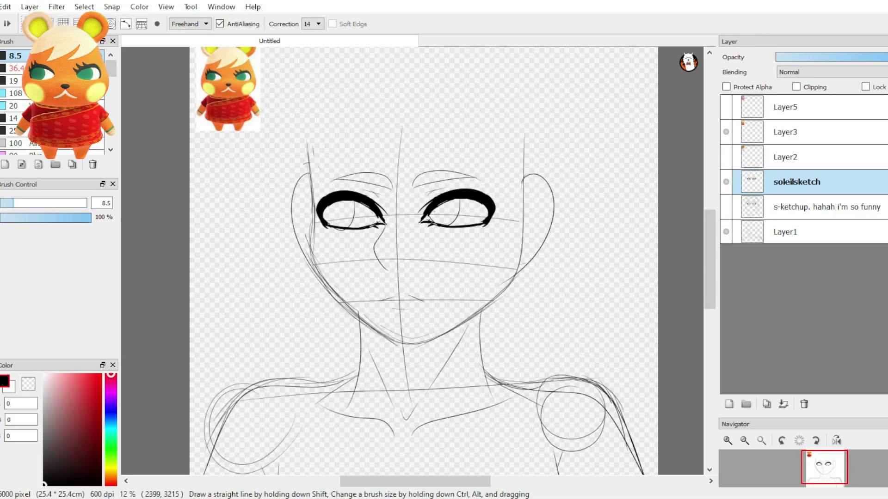
{"action": "left_click_drag", "start_coordinate": [393, 260], "coordinate": [409, 261]}
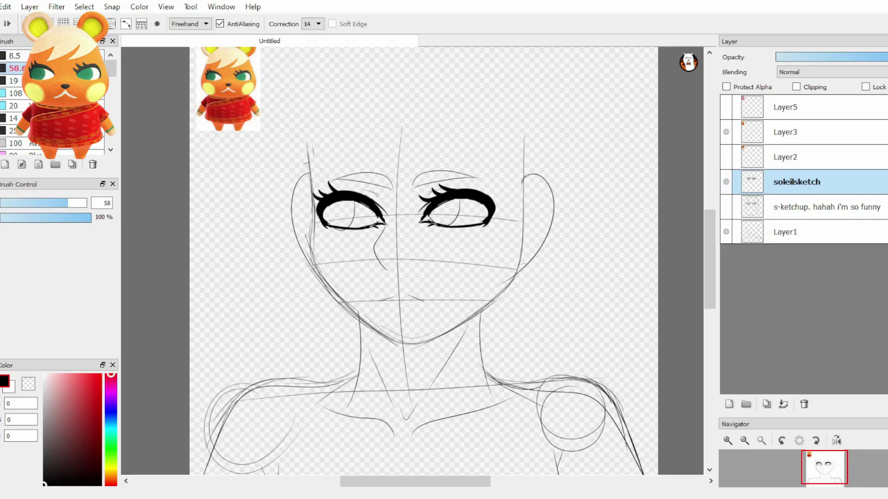
Step: On a new layer, sketch the rounded top of the head above the face at brush size 8.5
{"action": "left_click", "coordinate": [15, 56]}
{"action": "key", "text": "ctrl+shift+n"}
{"action": "left_click_drag", "start_coordinate": [301, 108], "coordinate": [309, 201]}
{"action": "left_click_drag", "start_coordinate": [309, 150], "coordinate": [541, 136]}
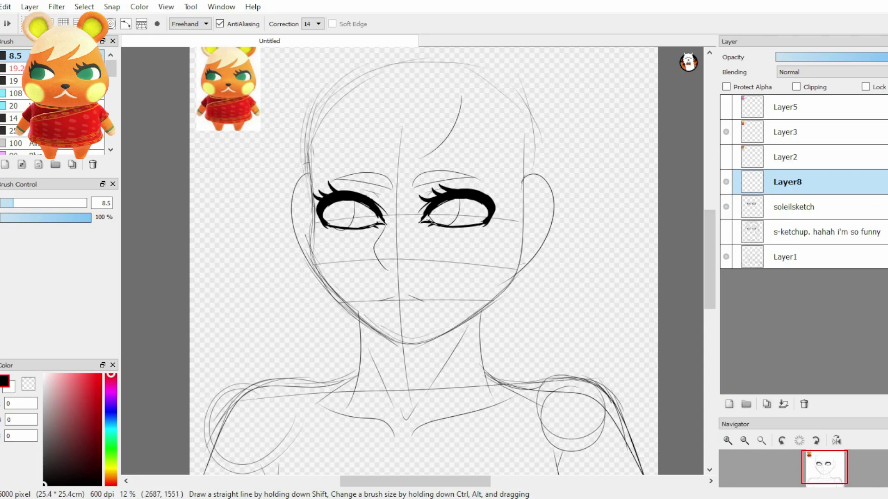
Step: Sketch the pointed bangs across the forehead on Layer8 and fit them with a transform
{"action": "left_click", "coordinate": [782, 404]}
{"action": "key", "text": "ctrl+z"}
{"action": "key", "text": "ctrl+z"}
{"action": "key", "text": "ctrl+y"}
{"action": "key", "text": "ctrl+t"}
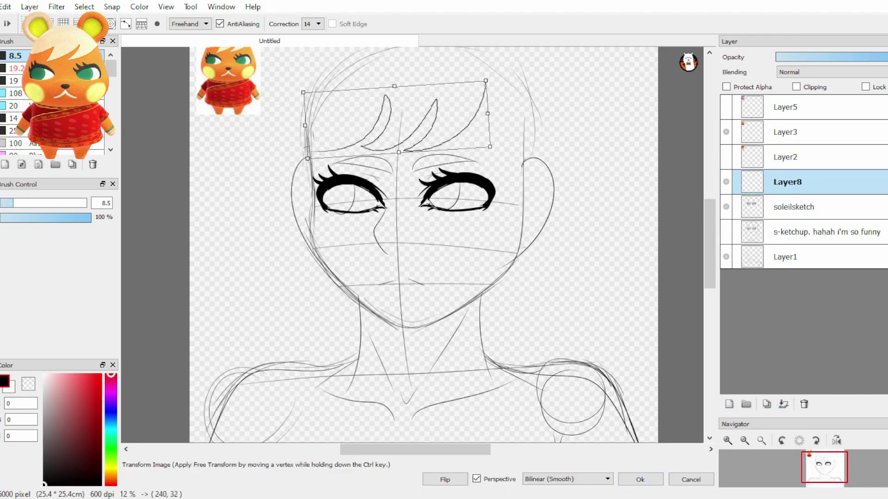
{"action": "key", "text": "Return"}
Step: Sketch the rounded hair outline around the head and the jagged hairline beside the right-hand ear
{"action": "left_click_drag", "start_coordinate": [353, 70], "coordinate": [292, 195]}
{"action": "left_click_drag", "start_coordinate": [405, 54], "coordinate": [296, 144]}
{"action": "left_click_drag", "start_coordinate": [460, 46], "coordinate": [307, 111]}
{"action": "left_click_drag", "start_coordinate": [473, 46], "coordinate": [531, 157]}
{"action": "left_click_drag", "start_coordinate": [513, 60], "coordinate": [539, 185]}
{"action": "left_click_drag", "start_coordinate": [484, 112], "coordinate": [516, 177]}
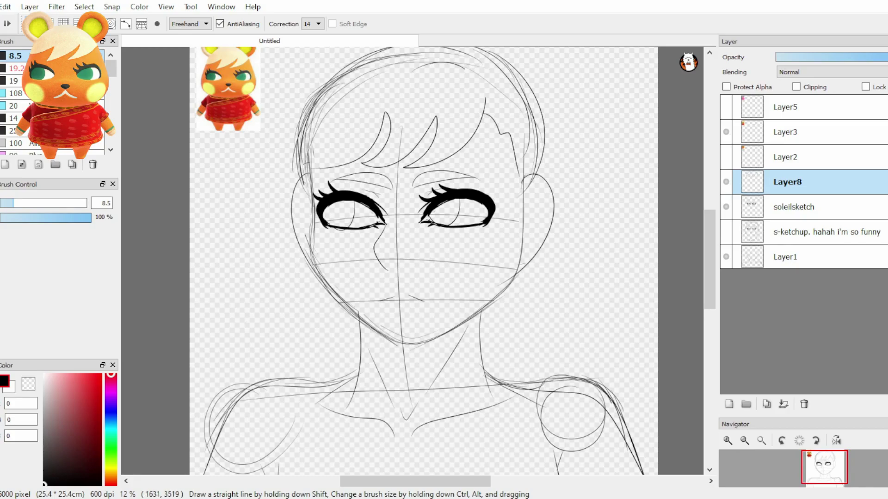
Step: Refine the fit of the hair and face sketches with transforms and moves, and hide the s-ketchup comparison layer
{"action": "key", "text": "ctrl+t"}
{"action": "key", "text": "Return"}
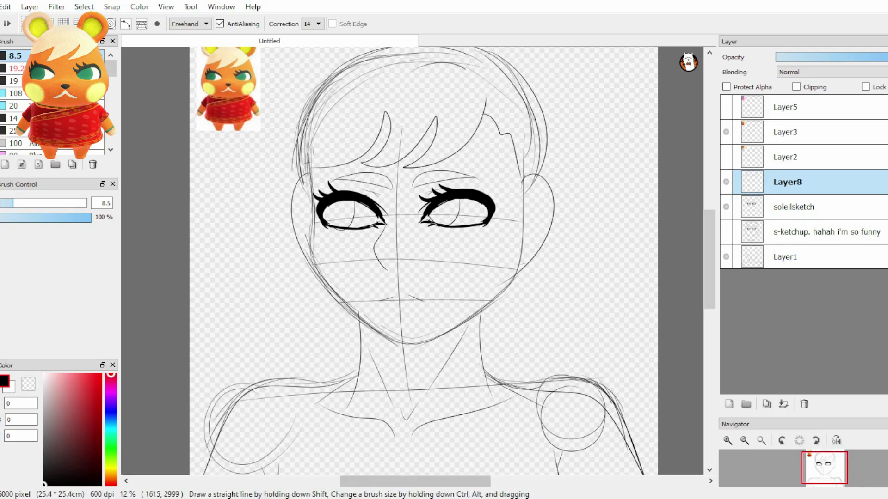
{"action": "key", "text": "ctrl+t"}
{"action": "key", "text": "Return"}
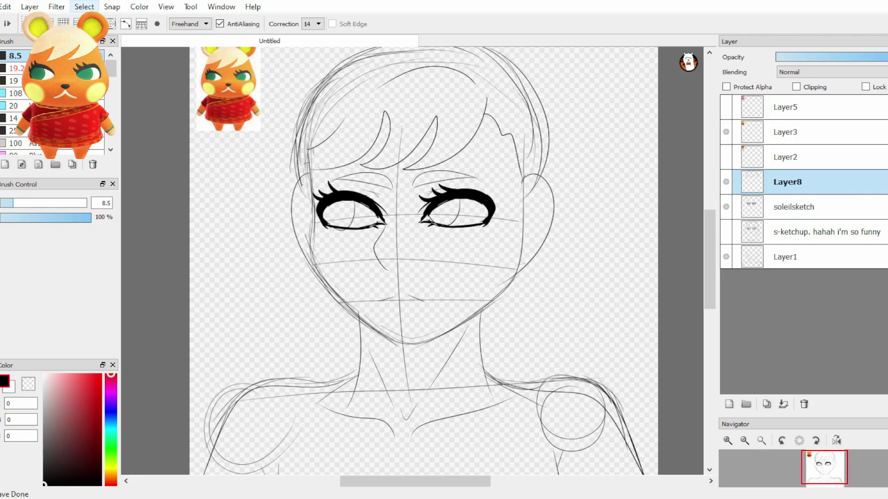
{"action": "key", "text": "ctrl+t"}
{"action": "key", "text": "Return"}
{"action": "left_click", "coordinate": [796, 207]}
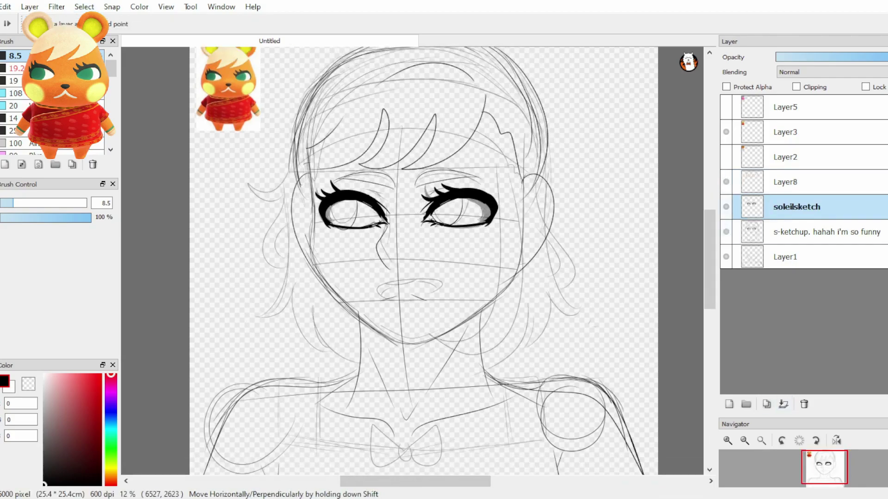
{"action": "left_click", "coordinate": [725, 231]}
Step: Sketch a hoop earring below the right-hand ear on Layer8, duplicate the layer and move the copy below the opposite ear
{"action": "left_click", "coordinate": [786, 182]}
{"action": "key", "text": "b"}
{"action": "mouse_move", "coordinate": [527, 255]}
{"action": "left_mouse_down"}
{"action": "mouse_move", "coordinate": [548, 310]}
{"action": "mouse_move", "coordinate": [537, 250]}
{"action": "left_mouse_up"}
{"action": "left_click", "coordinate": [767, 404]}
{"action": "key", "text": "v"}
{"action": "left_click_drag", "start_coordinate": [529, 282], "coordinate": [311, 285]}
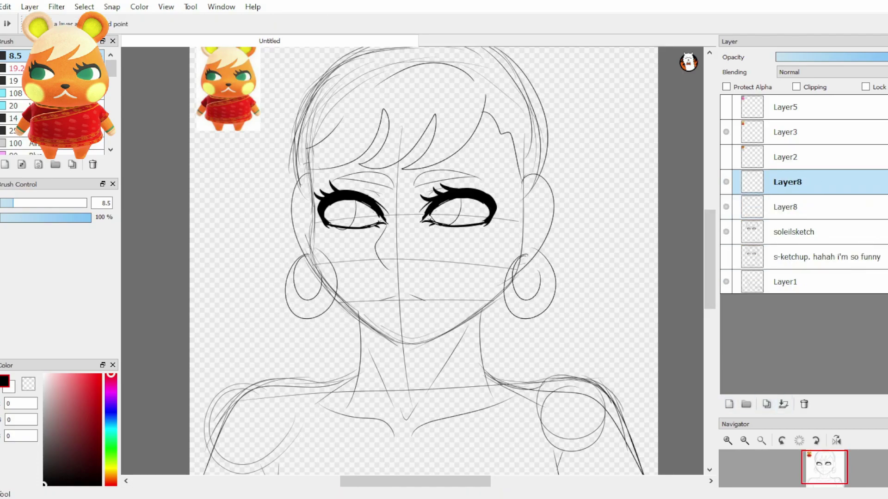
Step: Merge the two earring layers and adjust the placement of the hoops with a transform
{"action": "key", "text": "b"}
{"action": "left_click", "coordinate": [783, 403]}
{"action": "key", "text": "ctrl+t"}
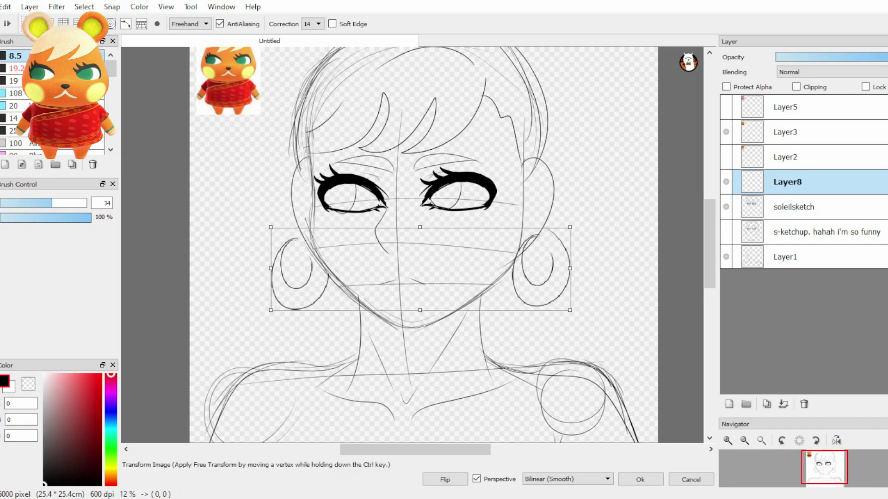
{"action": "key", "text": "ctrl+z"}
{"action": "key", "text": "ctrl+z"}
{"action": "key", "text": "ctrl+t"}
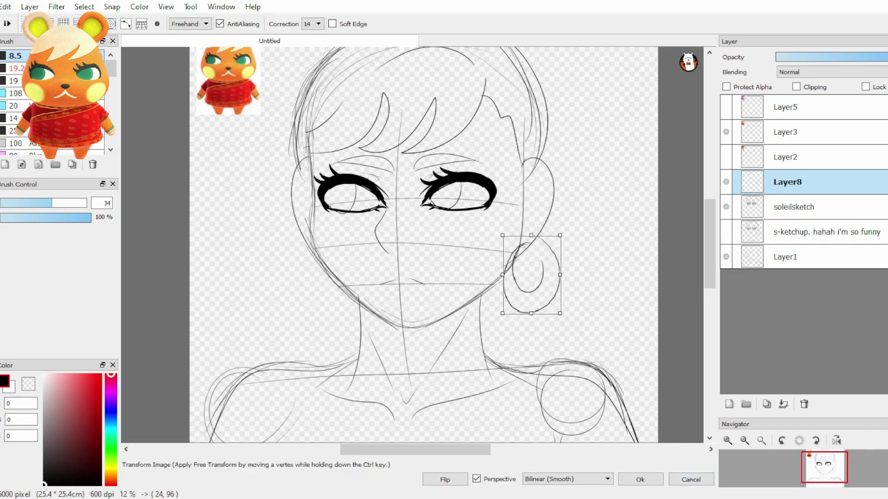
{"action": "key", "text": "Escape"}
{"action": "key", "text": "ctrl+y"}
{"action": "key", "text": "ctrl+y"}
Step: On Layer24 of gijinkas.mdp, ink the upper and lower lid lines of the right-hand eye at brush size 19
{"action": "key", "text": "b"}
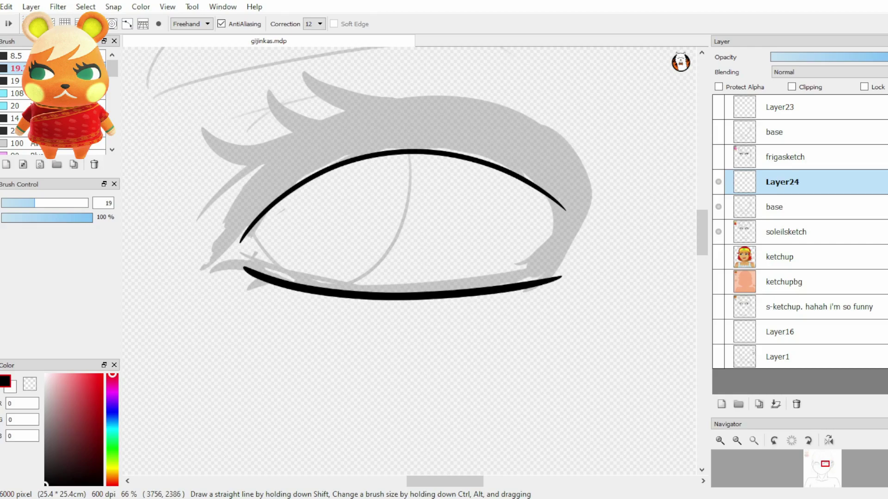
{"action": "key", "text": "ctrl+z"}
{"action": "key", "text": "ctrl+y"}
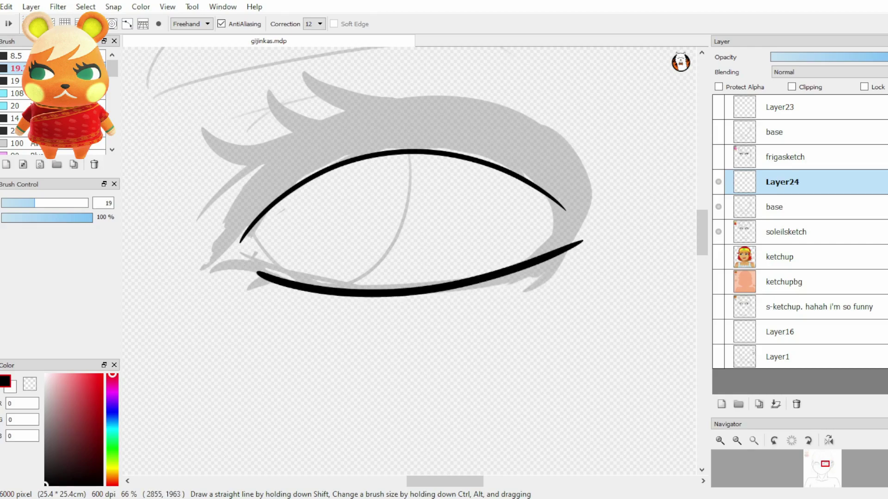
{"action": "key", "text": "ctrl+z"}
{"action": "key", "text": "ctrl+y"}
{"action": "key", "text": "ctrl+z"}
{"action": "key", "text": "ctrl+y"}
{"action": "key", "text": "ctrl+z"}
{"action": "key", "text": "ctrl+y"}
{"action": "key", "text": "ctrl+z"}
{"action": "key", "text": "ctrl+y"}
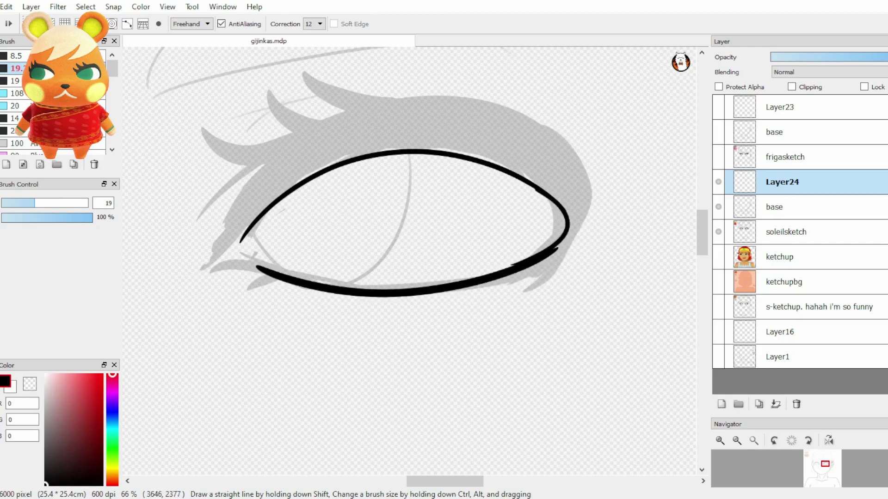
Step: Ink the thick black upper lash band over the right-hand eye and add small lashes at its inner corner
{"action": "key", "text": "ctrl+y"}
{"action": "key", "text": "ctrl+z"}
{"action": "left_click_drag", "start_coordinate": [234, 243], "coordinate": [590, 185]}
{"action": "key", "text": "ctrl+z"}
{"action": "key", "text": "ctrl+y"}
{"action": "key", "text": "ctrl+z"}
{"action": "left_click_drag", "start_coordinate": [234, 245], "coordinate": [596, 188]}
{"action": "key", "text": "ctrl+z"}
{"action": "key", "text": "ctrl+y"}
{"action": "key", "text": "ctrl+z"}
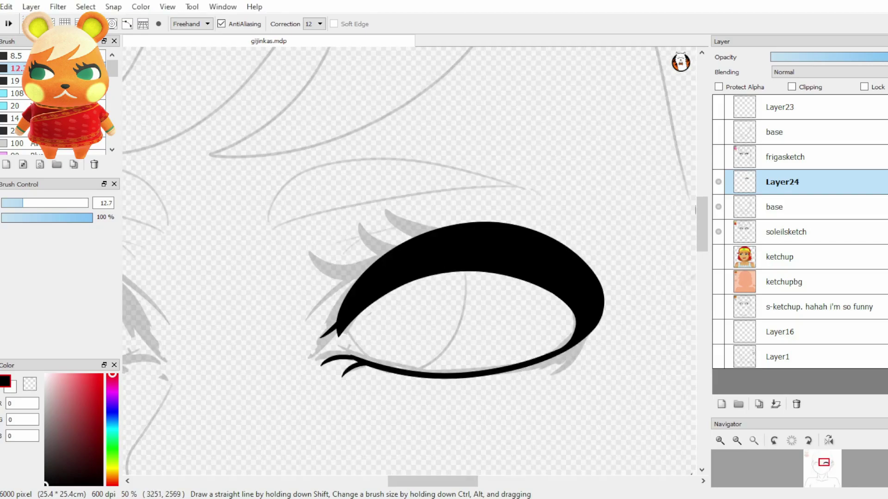
Step: Ink the eyelid crease and outline the eyebrow above the right-hand eye at brush size 12.7
{"action": "scroll", "coordinate": [455, 397], "scroll_direction": "up", "scroll_amount": 1}
{"action": "left_click_drag", "start_coordinate": [291, 205], "coordinate": [416, 158]}
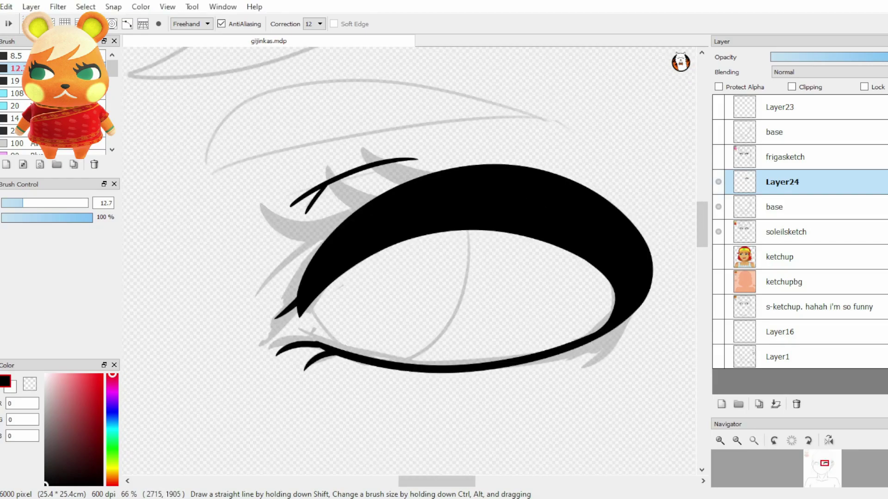
{"action": "mouse_move", "coordinate": [208, 178]}
{"action": "left_mouse_down"}
{"action": "mouse_move", "coordinate": [561, 117]}
{"action": "mouse_move", "coordinate": [530, 107]}
{"action": "left_mouse_up"}
{"action": "key", "text": "ctrl+z"}
{"action": "key", "text": "ctrl+z"}
{"action": "key", "text": "ctrl+z"}
{"action": "mouse_move", "coordinate": [208, 177]}
{"action": "left_mouse_down"}
{"action": "mouse_move", "coordinate": [557, 119]}
{"action": "mouse_move", "coordinate": [599, 134]}
{"action": "left_mouse_up"}
{"action": "scroll", "coordinate": [409, 259], "scroll_direction": "right", "scroll_amount": 3}
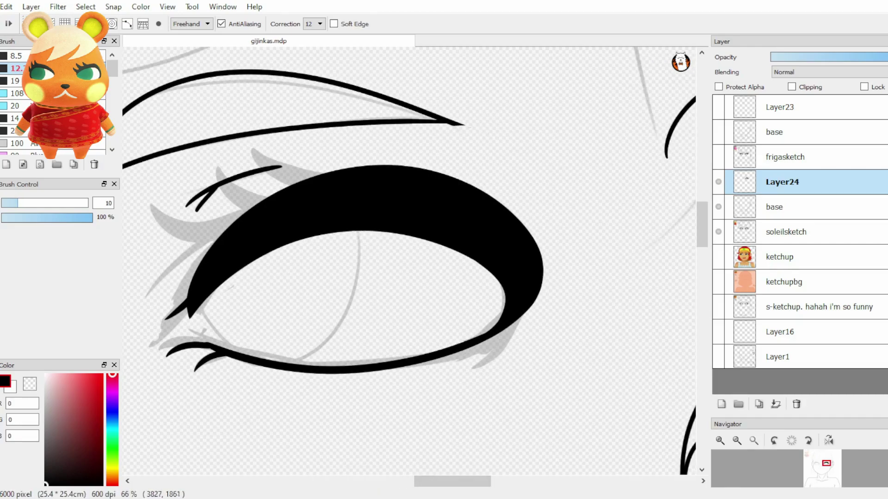
Step: Lasso the inked eyebrow and shift it slightly outward over the eye with a transform
{"action": "scroll", "coordinate": [409, 259], "scroll_direction": "down", "scroll_amount": 4}
{"action": "scroll", "coordinate": [409, 259], "scroll_direction": "left", "scroll_amount": 3}
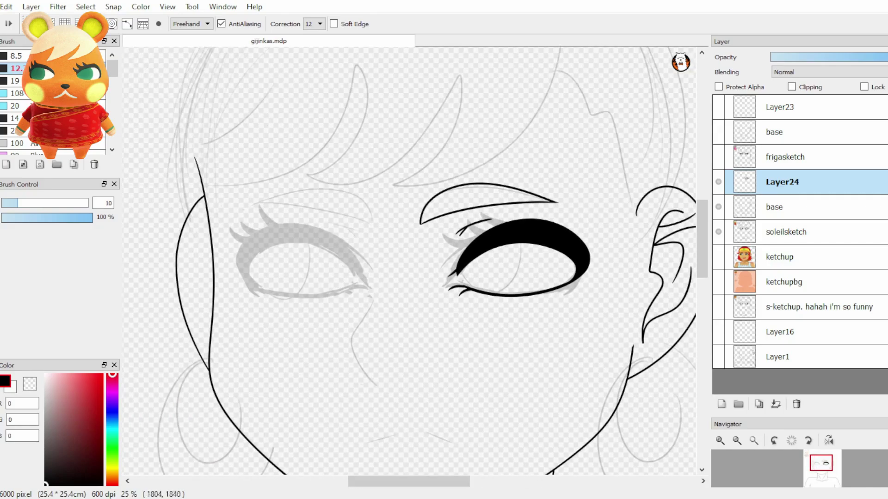
{"action": "key", "text": "l"}
{"action": "left_click_drag", "start_coordinate": [425, 141], "coordinate": [438, 236]}
{"action": "left_click_drag", "start_coordinate": [472, 150], "coordinate": [457, 147]}
{"action": "key", "text": "ctrl+t"}
{"action": "left_click_drag", "start_coordinate": [490, 204], "coordinate": [502, 188]}
{"action": "key", "text": "Return"}
{"action": "key", "text": "ctrl+d"}
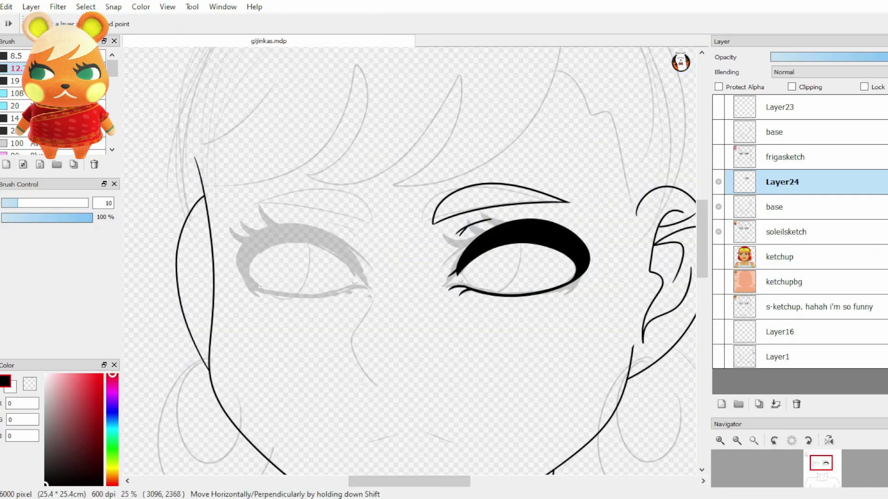
Step: Adjust the inked eye and eyebrow with a transform, then duplicate the layer and flip the copy onto the opposite eye
{"action": "key", "text": "ctrl+t"}
{"action": "left_click", "coordinate": [632, 479]}
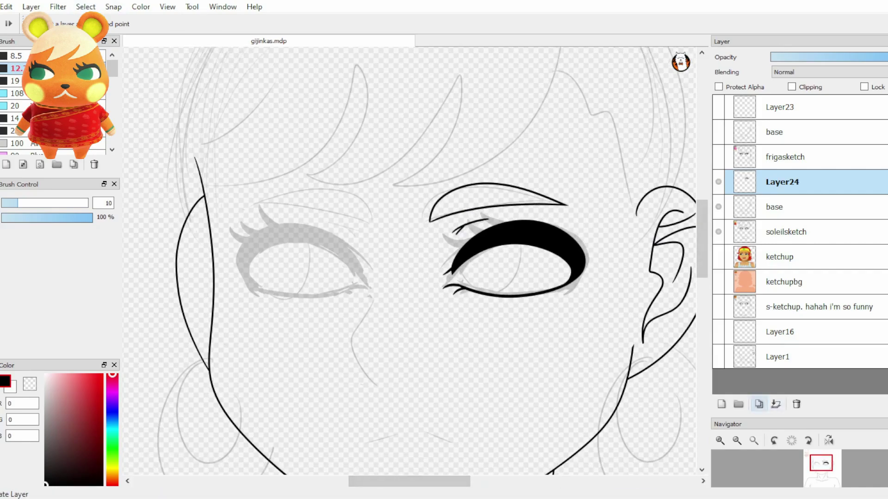
{"action": "left_click", "coordinate": [758, 404]}
{"action": "key", "text": "ctrl+t"}
{"action": "left_click", "coordinate": [437, 479]}
{"action": "left_click_drag", "start_coordinate": [507, 224], "coordinate": [305, 225]}
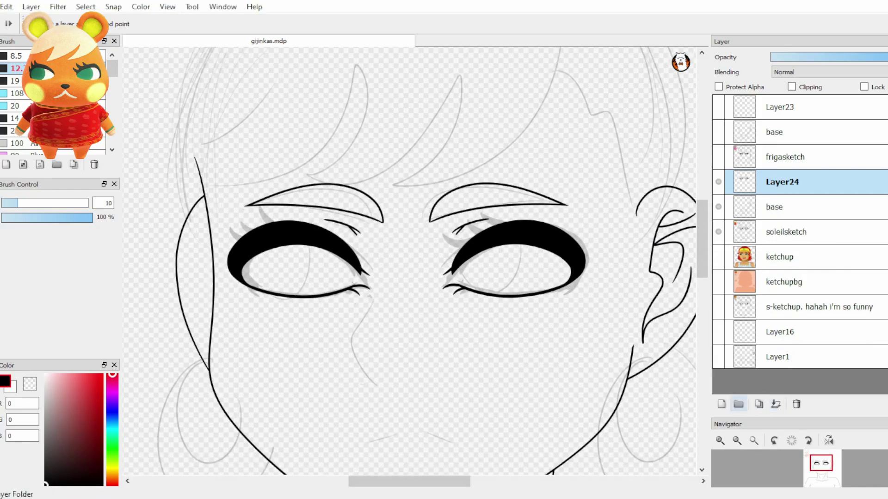
Step: On a new Layer25, ink three curved lashes along the upper lid of the right-hand eye at brush size 38
{"action": "left_click_drag", "start_coordinate": [499, 145], "coordinate": [527, 162]}
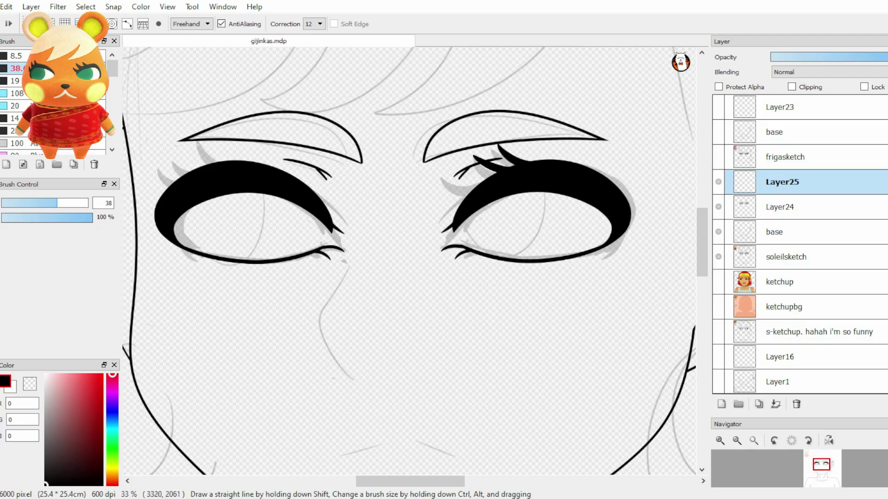
{"action": "key", "text": "ctrl+z"}
{"action": "key", "text": "ctrl+z"}
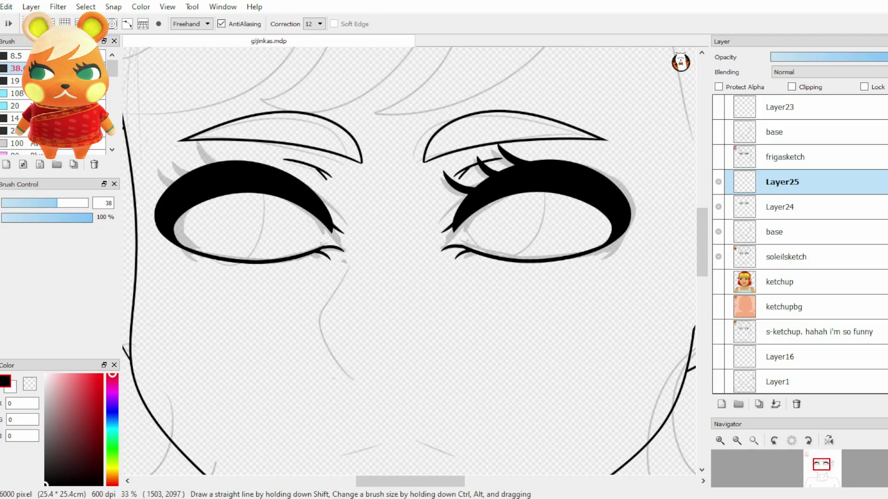
Step: Duplicate the lashes onto the left-hand eye and merge both lash layers down into Layer24
{"action": "key", "text": "v"}
{"action": "left_click_drag", "start_coordinate": [509, 208], "coordinate": [200, 207]}
{"action": "left_click", "coordinate": [759, 404]}
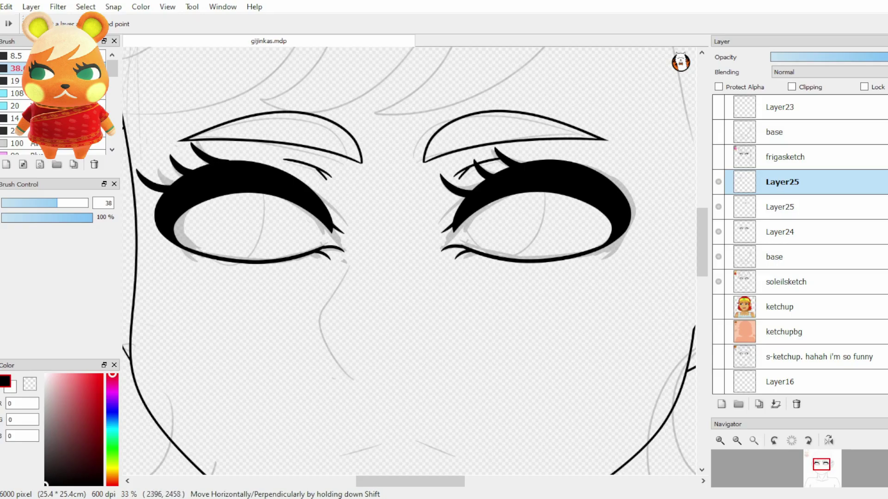
{"action": "key", "text": "ctrl+e"}
{"action": "key", "text": "ctrl+e"}
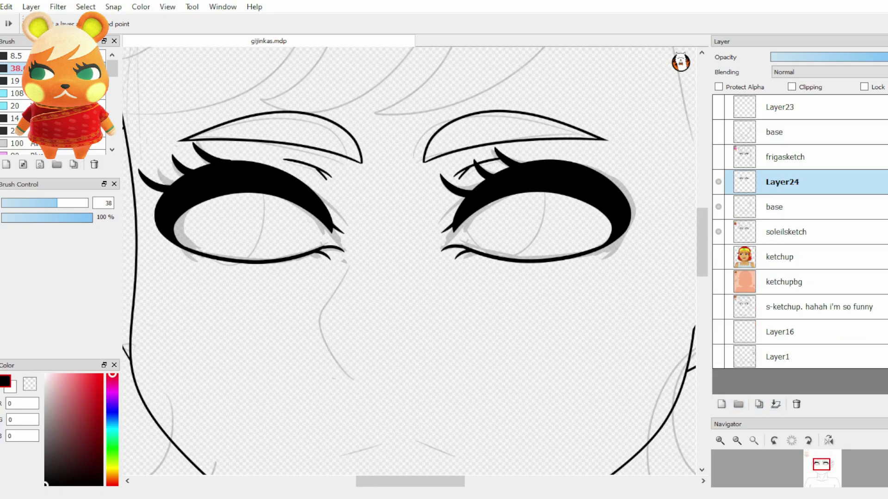
Step: Ink the iris outline on a new layer at brush size 12.3, duplicate it into the left-hand eye and merge the copies
{"action": "key", "text": "b"}
{"action": "left_click", "coordinate": [721, 404]}
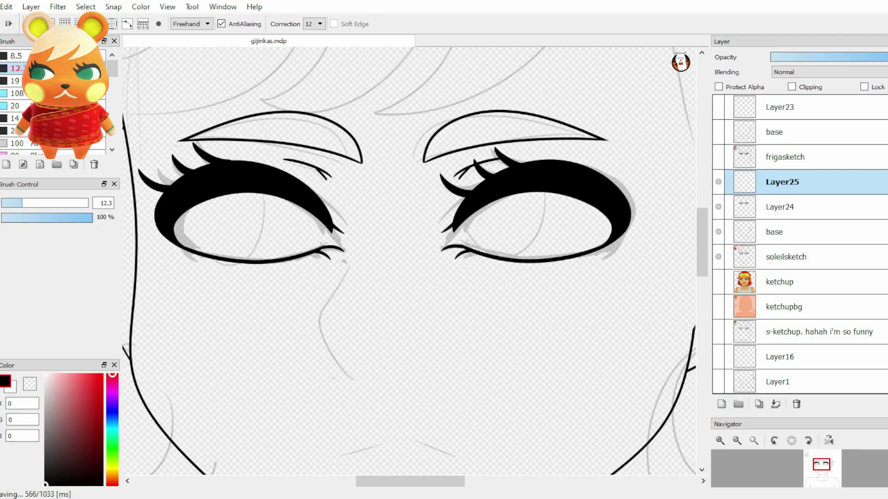
{"action": "left_click", "coordinate": [758, 404]}
{"action": "key", "text": "v"}
{"action": "left_click_drag", "start_coordinate": [509, 227], "coordinate": [223, 223]}
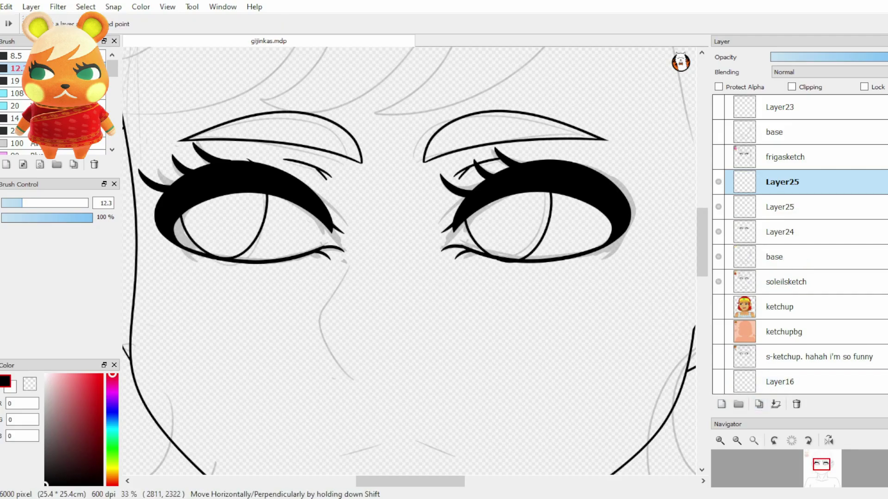
{"action": "scroll", "coordinate": [409, 259], "scroll_direction": "down", "scroll_amount": 3}
{"action": "key", "text": "ctrl+e"}
Step: Ink the nose bridge line and the two short mouth strokes over the sketch on Layer25
{"action": "key", "text": "b"}
{"action": "mouse_move", "coordinate": [348, 190]}
{"action": "left_mouse_down"}
{"action": "mouse_move", "coordinate": [341, 207]}
{"action": "mouse_move", "coordinate": [353, 307]}
{"action": "mouse_move", "coordinate": [345, 195]}
{"action": "left_mouse_up"}
{"action": "key", "text": "ctrl+z"}
{"action": "scroll", "coordinate": [409, 259], "scroll_direction": "down", "scroll_amount": 2}
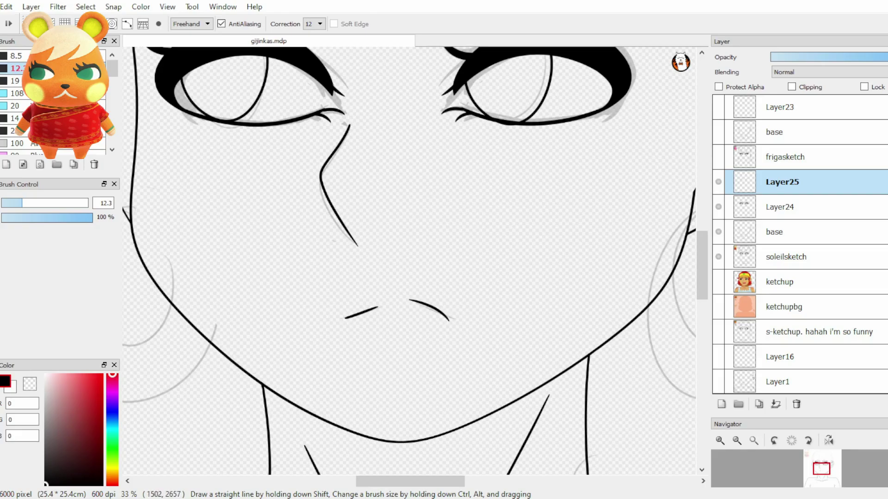
{"action": "left_click_drag", "start_coordinate": [413, 305], "coordinate": [457, 318]}
{"action": "key", "text": "ctrl+z"}
Step: Ink the large pointed fringe lock above the right-hand eyebrow on Layer25 and shift it slightly over the sketch
{"action": "key", "text": "ctrl+minus"}
{"action": "key", "text": "v"}
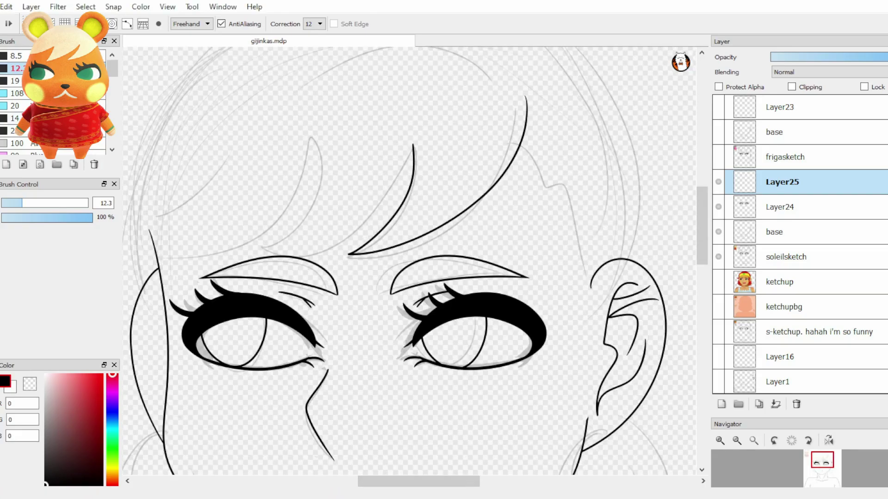
{"action": "key", "text": "b"}
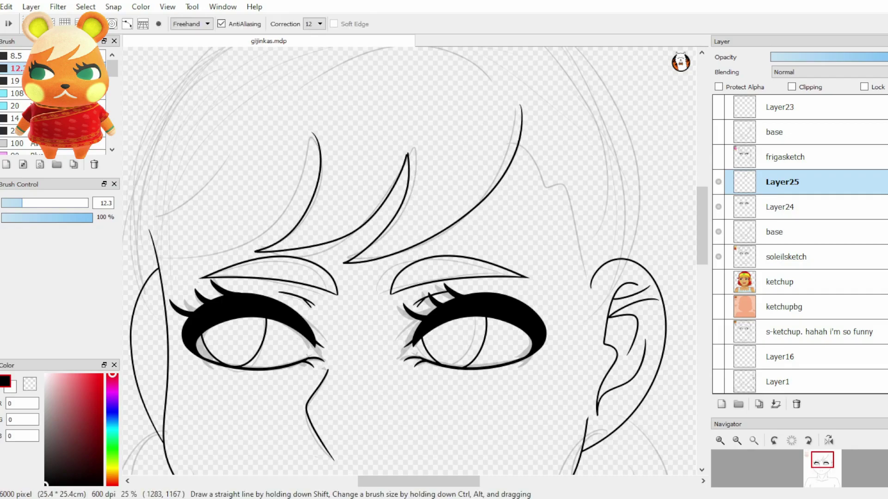
{"action": "key", "text": "ctrl+z"}
{"action": "left_click_drag", "start_coordinate": [311, 135], "coordinate": [269, 242]}
{"action": "key", "text": "ctrl+z"}
{"action": "key", "text": "ctrl+y"}
{"action": "key", "text": "ctrl+z"}
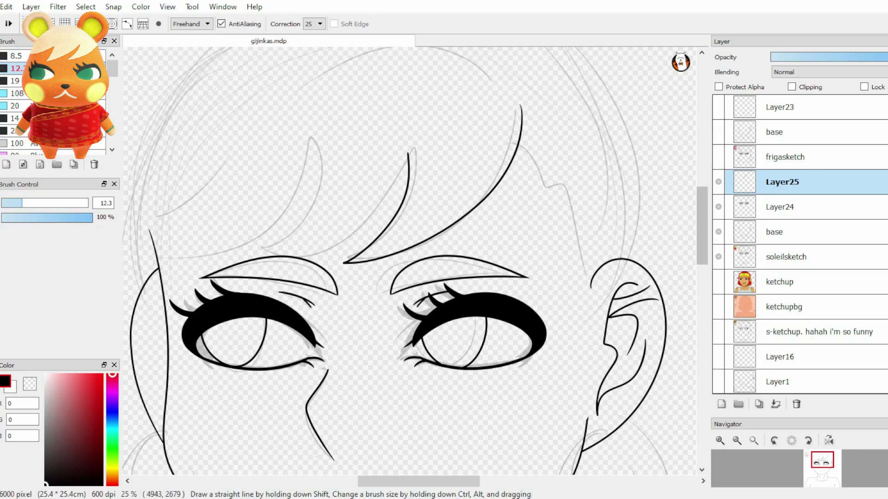
Step: Ink the remaining pointed fringe locks toward the left-hand temple over the sketch on a new Layer26
{"action": "key", "text": "ctrl+shift+n"}
{"action": "left_click_drag", "start_coordinate": [316, 137], "coordinate": [249, 261]}
{"action": "left_click_drag", "start_coordinate": [410, 119], "coordinate": [250, 262]}
{"action": "left_click_drag", "start_coordinate": [316, 135], "coordinate": [280, 202]}
{"action": "left_click_drag", "start_coordinate": [283, 154], "coordinate": [126, 245]}
{"action": "key", "text": "ctrl+z"}
{"action": "left_click_drag", "start_coordinate": [229, 170], "coordinate": [249, 262]}
{"action": "key", "text": "ctrl+z"}
{"action": "key", "text": "ctrl+z"}
{"action": "key", "text": "ctrl+z"}
{"action": "key", "text": "ctrl+z"}
{"action": "key", "text": "ctrl+z"}
{"action": "key", "text": "ctrl+z"}
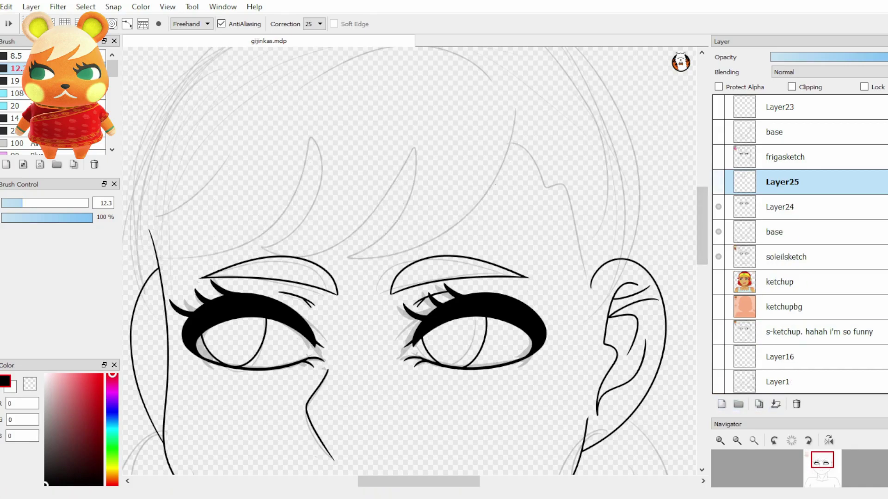
{"action": "key", "text": "ctrl+y"}
{"action": "key", "text": "ctrl+y"}
{"action": "key", "text": "ctrl+y"}
{"action": "key", "text": "ctrl+y"}
{"action": "key", "text": "ctrl+y"}
{"action": "key", "text": "ctrl+y"}
Step: Ink the wavy hairline from the fringe down to the right-hand ear, place it slightly above the sketch and merge it into Layer25
{"action": "left_click_drag", "start_coordinate": [516, 141], "coordinate": [598, 304]}
{"action": "key", "text": "ctrl+z"}
{"action": "left_click_drag", "start_coordinate": [520, 143], "coordinate": [599, 295]}
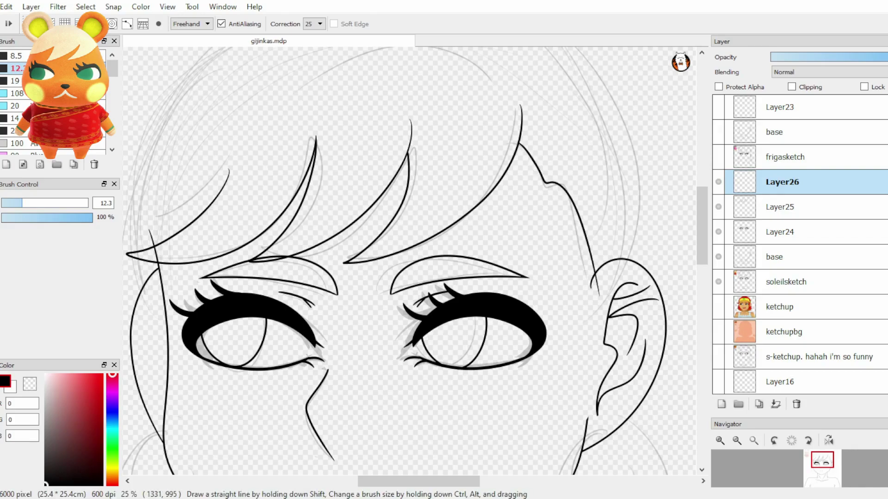
{"action": "key", "text": "ctrl+z"}
{"action": "mouse_move", "coordinate": [529, 147]}
{"action": "left_mouse_down"}
{"action": "mouse_move", "coordinate": [601, 305]}
{"action": "mouse_move", "coordinate": [559, 188]}
{"action": "mouse_move", "coordinate": [604, 307]}
{"action": "mouse_move", "coordinate": [550, 175]}
{"action": "left_mouse_up"}
{"action": "key", "text": "ctrl+z"}
{"action": "left_click_drag", "start_coordinate": [555, 208], "coordinate": [556, 205]}
{"action": "key", "text": "b"}
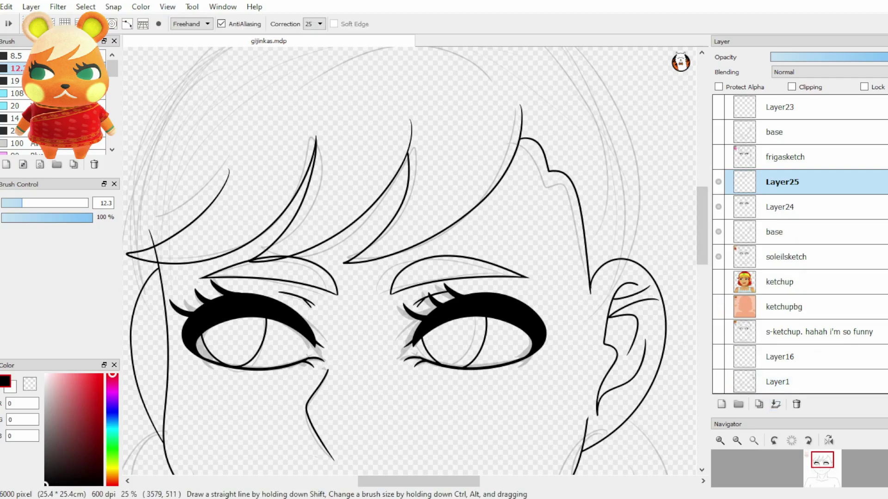
Step: Ink the rounded outline of the hair around the top of the head on a new Layer26
{"action": "scroll", "coordinate": [222, 211], "scroll_direction": "down", "scroll_amount": 1}
{"action": "key", "text": "ctrl+z"}
{"action": "key", "text": "ctrl+z"}
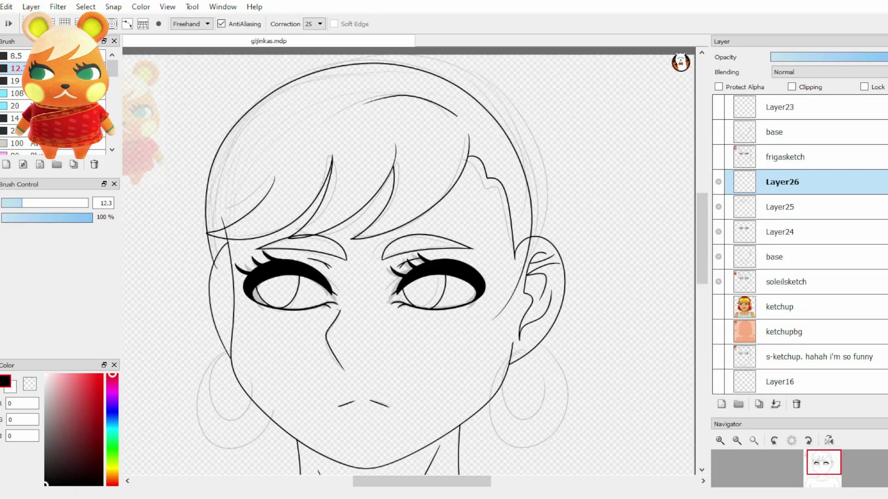
Step: Widen the hair outline with a transform so it reaches behind the right-hand ear, and nudge it into position
{"action": "key", "text": "ctrl+t"}
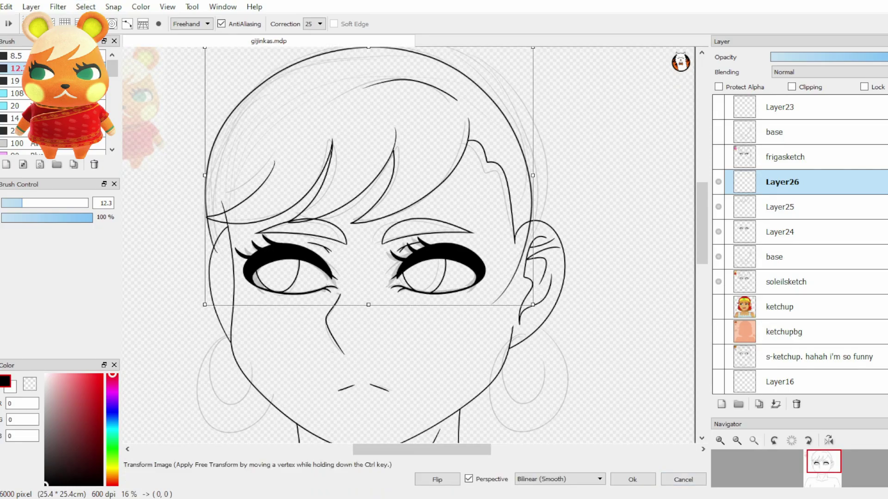
{"action": "scroll", "coordinate": [409, 245], "scroll_direction": "up", "scroll_amount": 1}
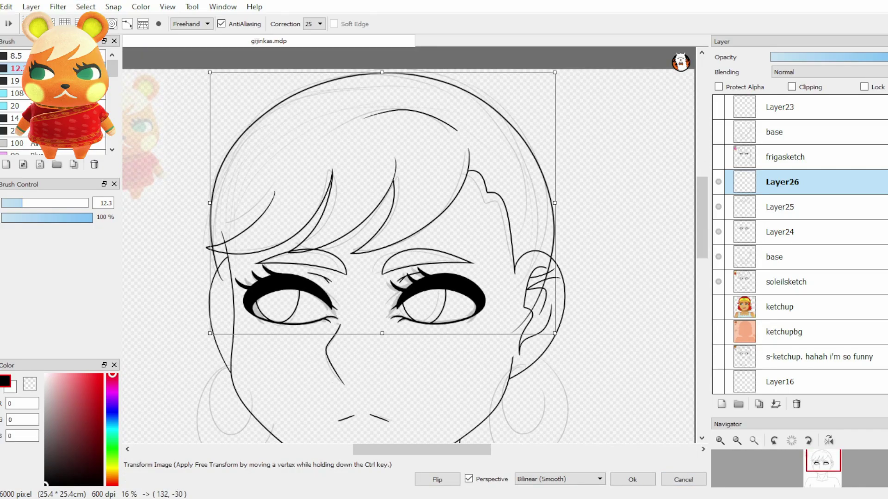
{"action": "key", "text": "Return"}
{"action": "scroll", "coordinate": [408, 273], "scroll_direction": "down", "scroll_amount": 1}
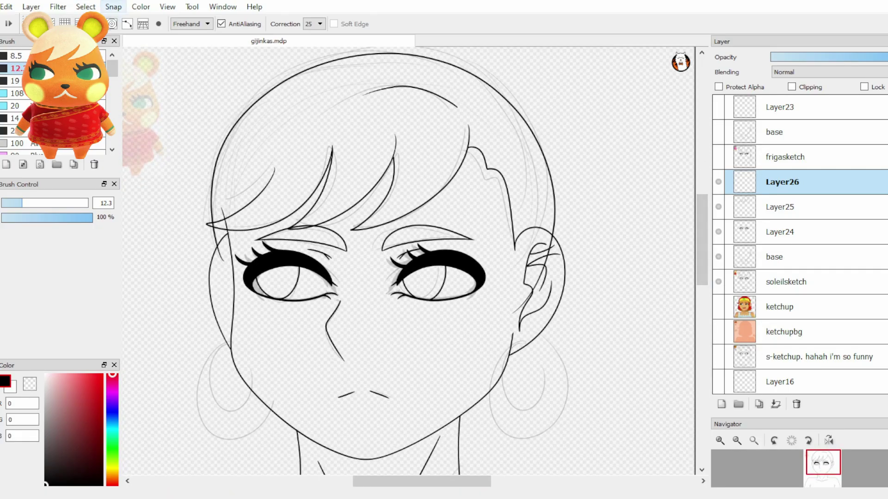
{"action": "key", "text": "ctrl+t"}
{"action": "key", "text": "Left"}
{"action": "key", "text": "Up"}
{"action": "key", "text": "Left"}
{"action": "key", "text": "Up"}
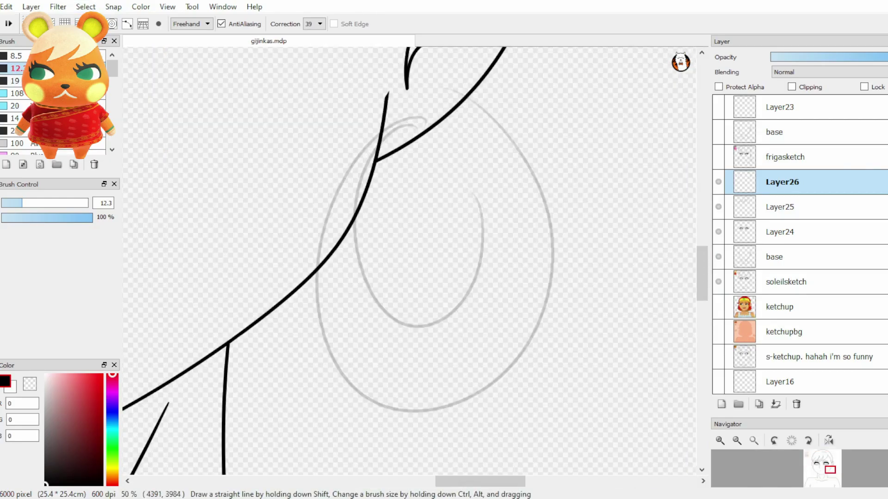
Step: Ink the outer and inner ovals of the right-hand hoop earring on Layer26 with stroke correction 39
{"action": "mouse_move", "coordinate": [427, 100]}
{"action": "left_mouse_down"}
{"action": "mouse_move", "coordinate": [481, 393]}
{"action": "mouse_move", "coordinate": [443, 95]}
{"action": "mouse_move", "coordinate": [474, 330]}
{"action": "left_mouse_up"}
{"action": "left_click_drag", "start_coordinate": [438, 122], "coordinate": [472, 332]}
{"action": "scroll", "coordinate": [409, 261], "scroll_direction": "up", "scroll_amount": 4}
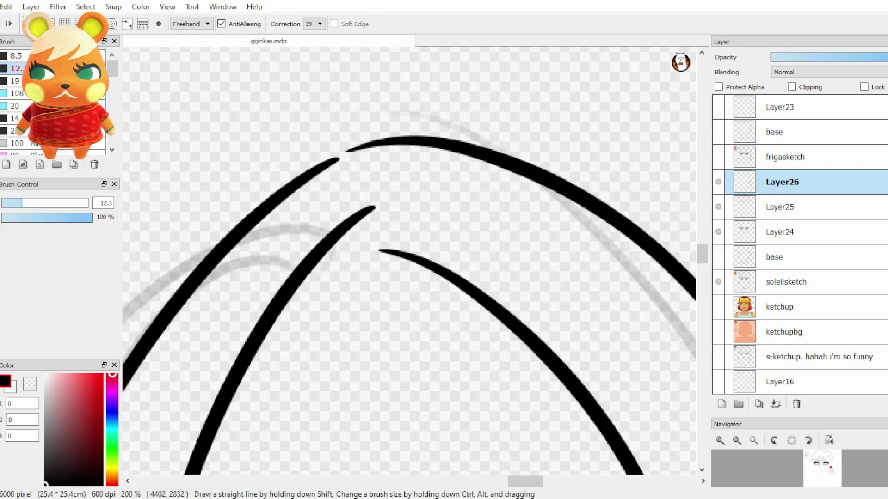
Step: Close the gap at the top of the earring's outer oval on a new Layer27 with stroke correction 13
{"action": "key", "text": "ctrl+z"}
{"action": "key", "text": "ctrl+shift+n"}
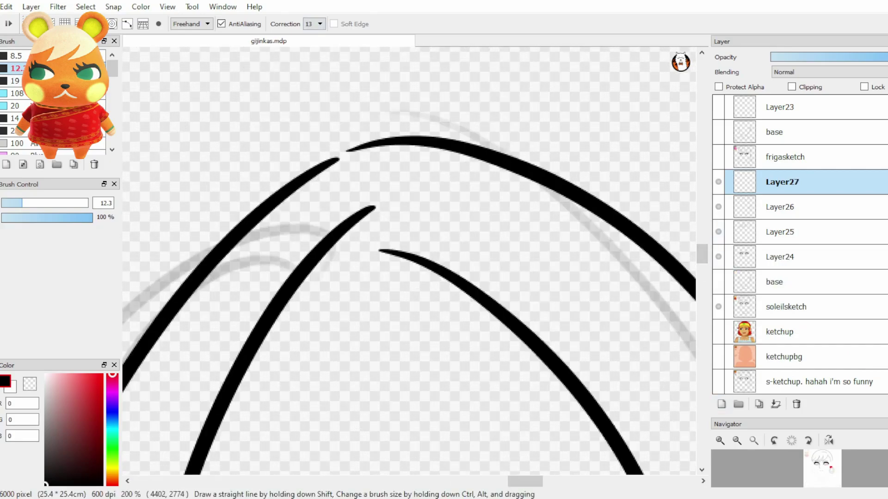
{"action": "key", "text": "ctrl+z"}
{"action": "left_click_drag", "start_coordinate": [218, 222], "coordinate": [416, 135]}
{"action": "key", "text": "ctrl+z"}
{"action": "left_click_drag", "start_coordinate": [276, 206], "coordinate": [425, 135]}
{"action": "left_click", "coordinate": [372, 206]}
{"action": "left_click_drag", "start_coordinate": [372, 205], "coordinate": [538, 335]}
{"action": "key", "text": "ctrl+z"}
{"action": "left_click_drag", "start_coordinate": [334, 232], "coordinate": [610, 407]}
{"action": "key", "text": "ctrl+z"}
{"action": "left_click_drag", "start_coordinate": [335, 231], "coordinate": [610, 448]}
{"action": "key", "text": "ctrl+z"}
{"action": "left_click_drag", "start_coordinate": [373, 206], "coordinate": [596, 449]}
{"action": "key", "text": "ctrl+z"}
{"action": "left_click_drag", "start_coordinate": [338, 231], "coordinate": [645, 465]}
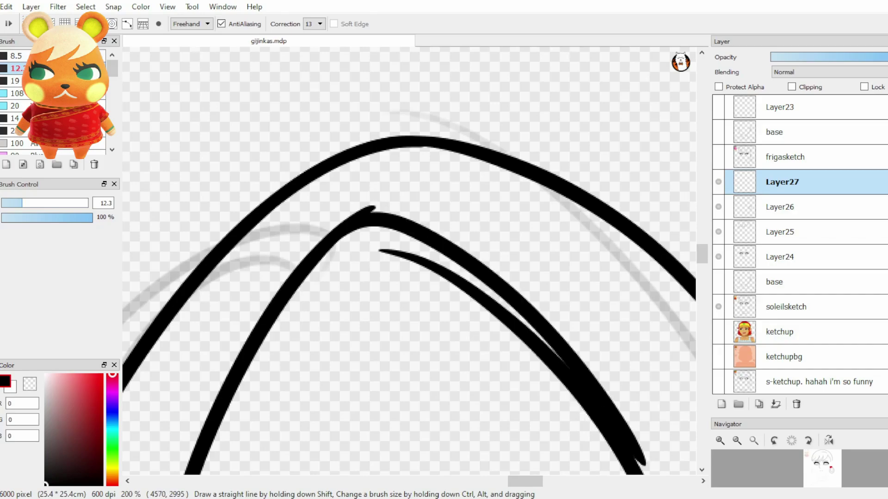
{"action": "key", "text": "ctrl+t"}
{"action": "left_click_drag", "start_coordinate": [174, 188], "coordinate": [327, 188]}
{"action": "key", "text": "Return"}
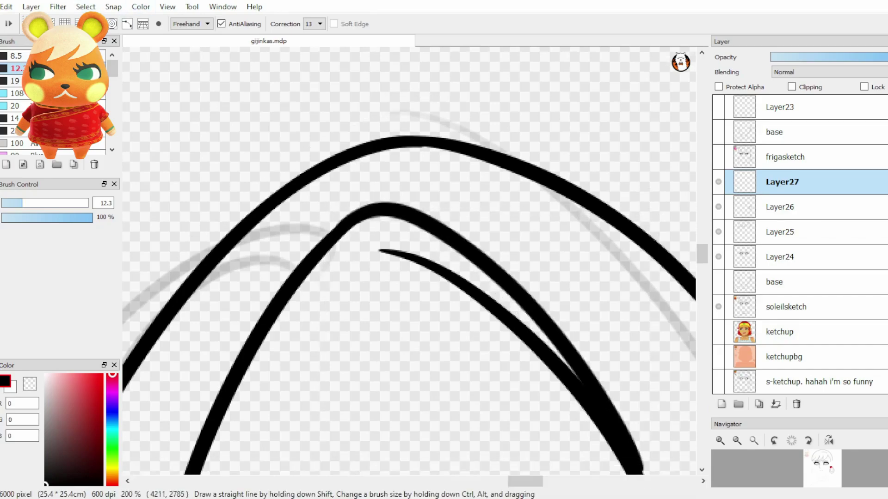
{"action": "key", "text": "ctrl+minus"}
{"action": "key", "text": "ctrl+plus"}
{"action": "key", "text": "ctrl+plus"}
{"action": "key", "text": "ctrl+z"}
Step: Ink a curve closing the top of the earring's inner oval on Layer27 and rotate it slightly to meet the existing line
{"action": "left_click_drag", "start_coordinate": [336, 182], "coordinate": [557, 421]}
{"action": "key", "text": "ctrl+z"}
{"action": "left_click_drag", "start_coordinate": [337, 180], "coordinate": [583, 474]}
{"action": "key", "text": "ctrl+z"}
{"action": "mouse_move", "coordinate": [317, 194]}
{"action": "left_mouse_down"}
{"action": "mouse_move", "coordinate": [504, 307]}
{"action": "mouse_move", "coordinate": [559, 474]}
{"action": "left_mouse_up"}
{"action": "key", "text": "ctrl+z"}
{"action": "key", "text": "ctrl+z"}
{"action": "left_click_drag", "start_coordinate": [281, 227], "coordinate": [584, 490]}
{"action": "scroll", "coordinate": [409, 261], "scroll_direction": "down", "scroll_amount": 3}
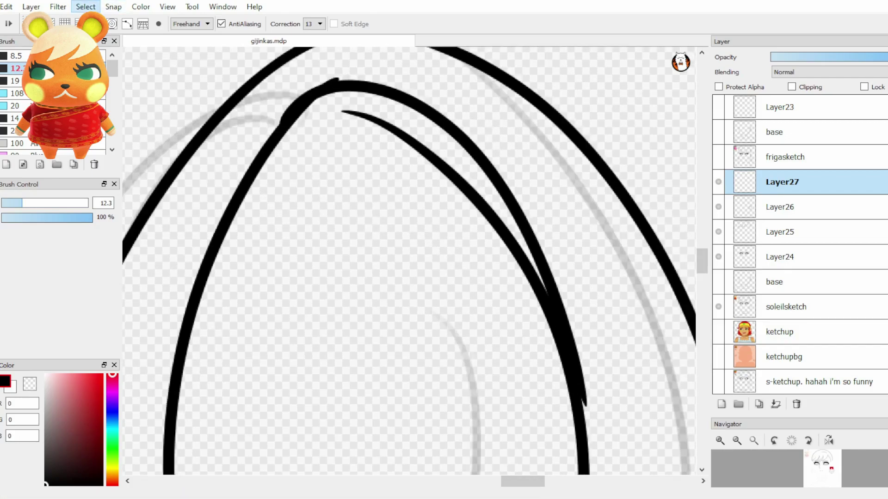
{"action": "key", "text": "ctrl+t"}
{"action": "left_click_drag", "start_coordinate": [583, 400], "coordinate": [582, 397]}
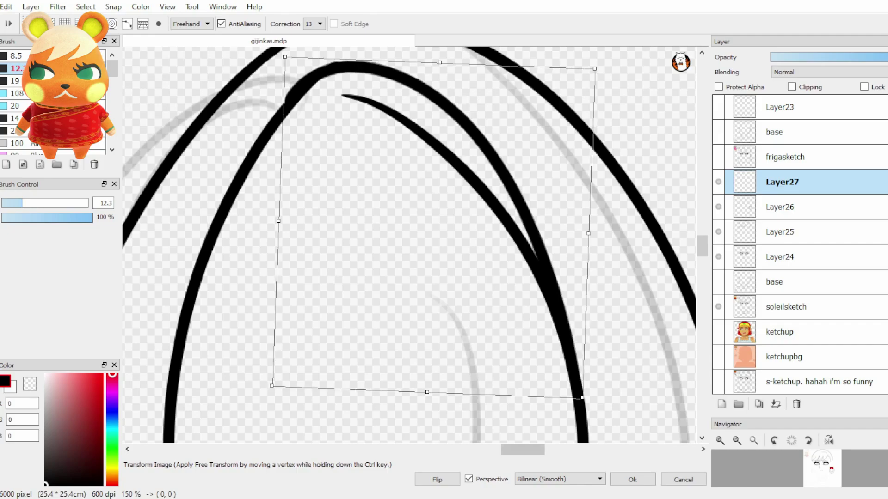
{"action": "key", "text": "Return"}
Step: Erase the leftover inner line of the earring on Layer26 at size 10 and merge Layer27 down into it
{"action": "left_click", "coordinate": [781, 207]}
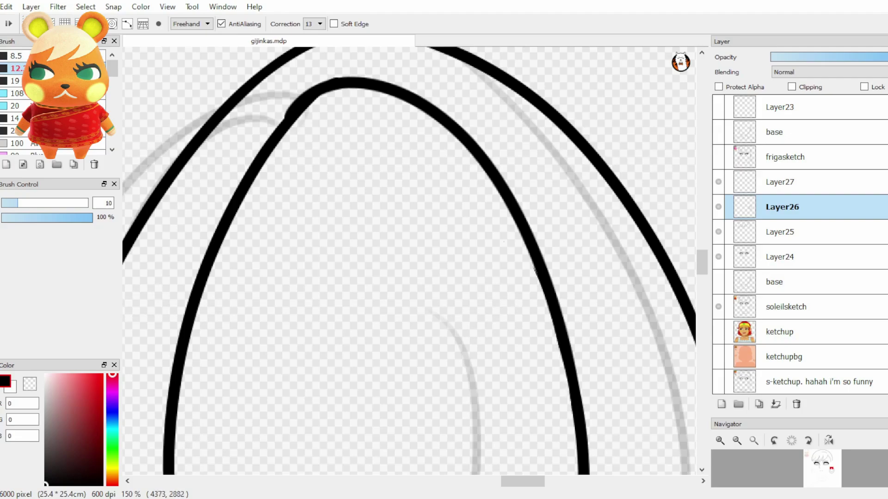
{"action": "left_click", "coordinate": [782, 181]}
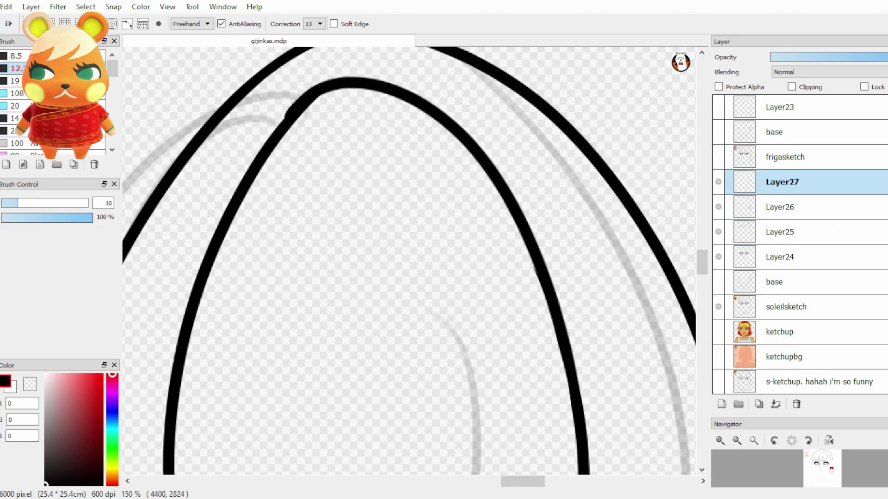
{"action": "left_click", "coordinate": [775, 404]}
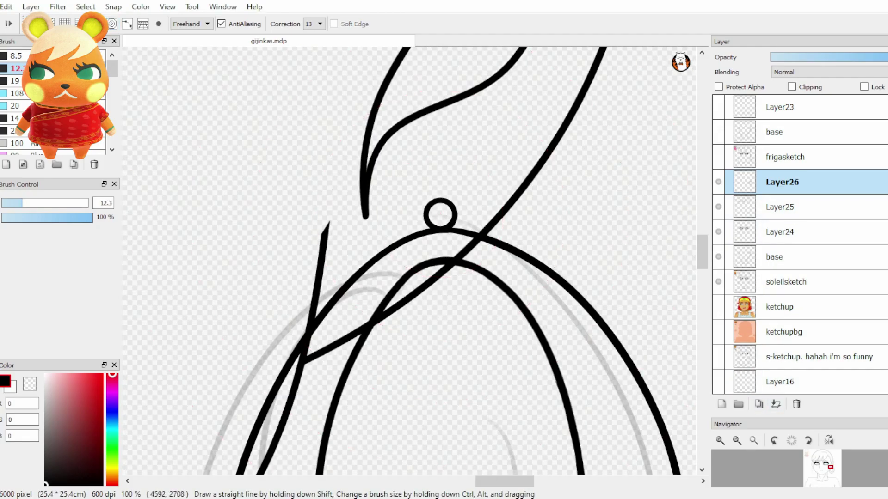
Step: Duplicate the finished hoop earring and move the copy horizontally onto the left-hand ear
{"action": "scroll", "coordinate": [409, 261], "scroll_direction": "down", "scroll_amount": 6}
{"action": "key", "text": "v"}
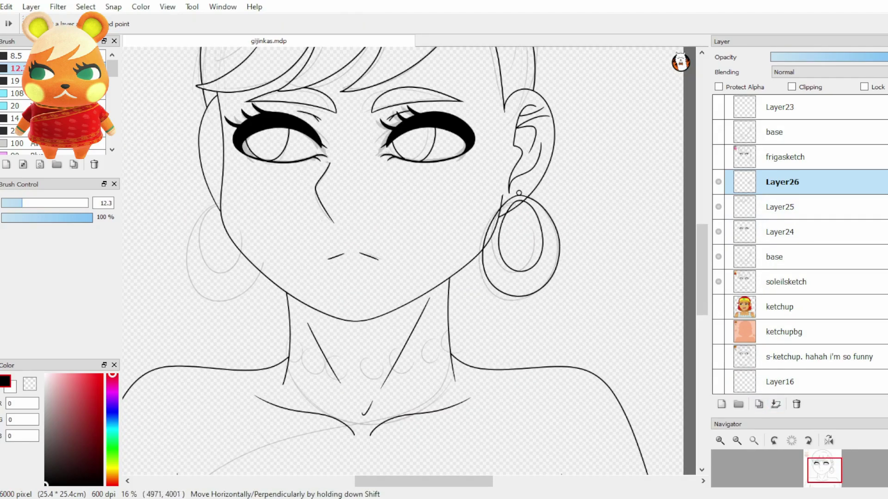
{"action": "left_click", "coordinate": [759, 404]}
{"action": "left_click_drag", "start_coordinate": [521, 245], "coordinate": [222, 251]}
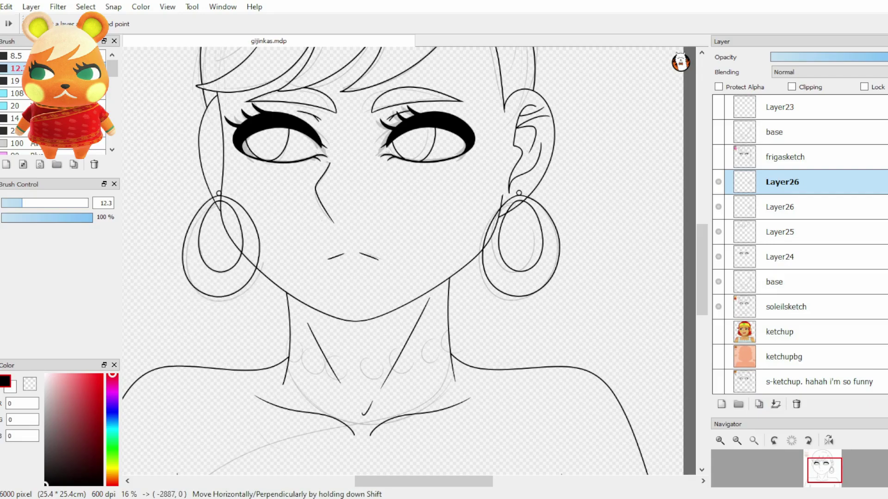
{"action": "left_click", "coordinate": [828, 440]}
{"action": "key", "text": "h"}
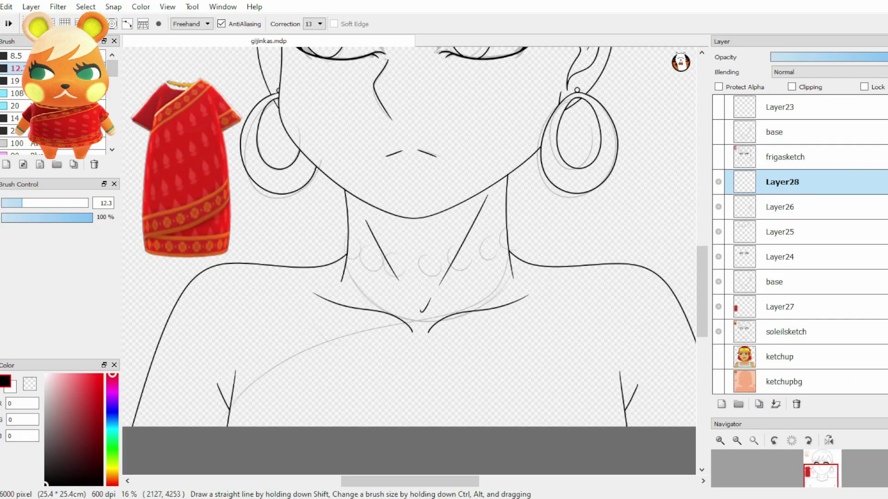
Step: Ink the curved neckline on Layer28 and the diagonal sari edge on a new Layer29, fitting the edge with a transform
{"action": "left_click_drag", "start_coordinate": [338, 246], "coordinate": [514, 248]}
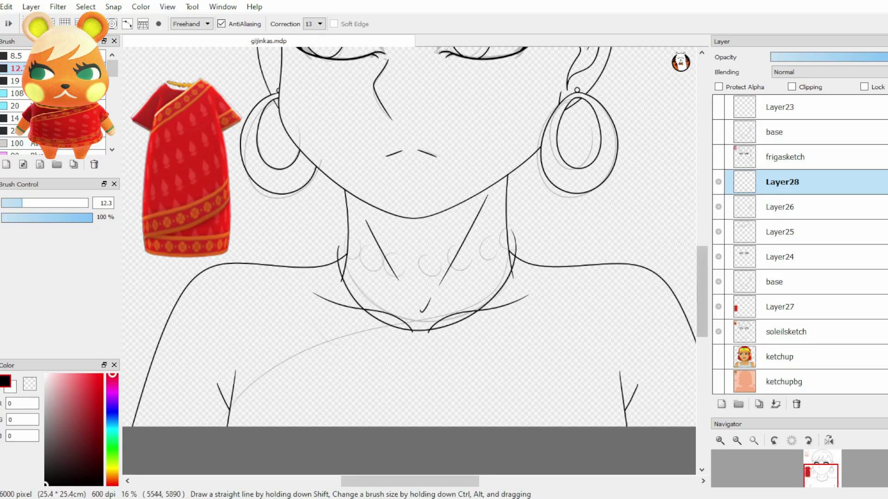
{"action": "key", "text": "ctrl+shift+n"}
{"action": "left_click_drag", "start_coordinate": [177, 396], "coordinate": [514, 250]}
{"action": "key", "text": "ctrl+t"}
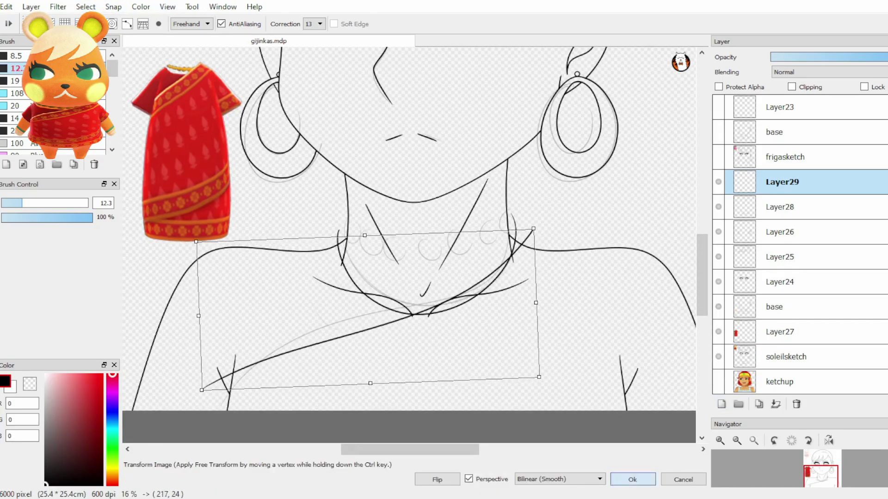
{"action": "key", "text": "Return"}
Step: Place a duplicate of the diagonal sari edge below the first as the border's lower line, and merge it down
{"action": "key", "text": "ctrl+t"}
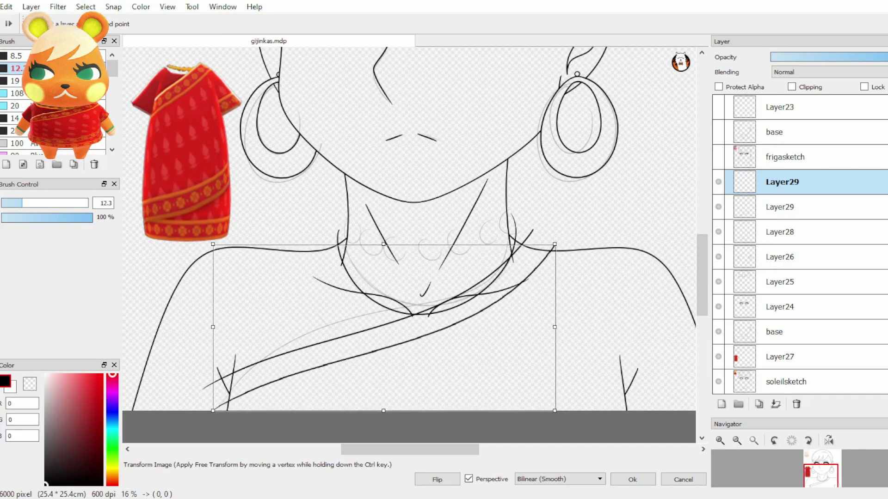
{"action": "key", "text": "Return"}
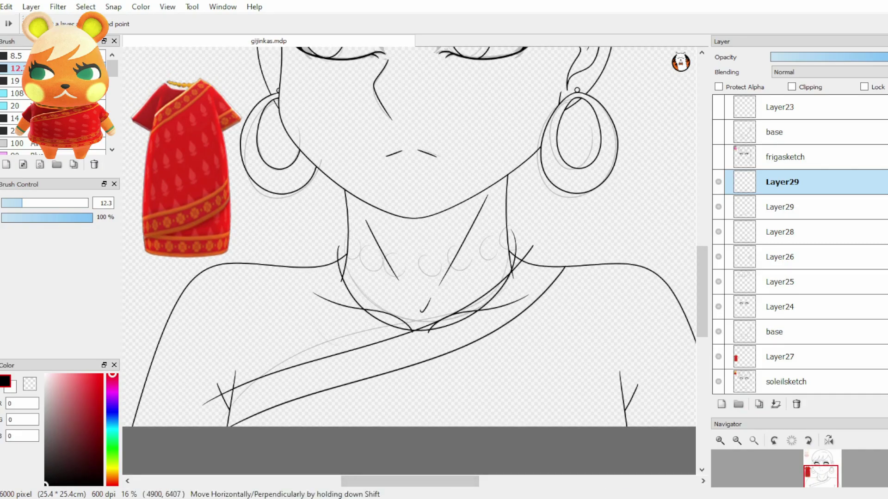
{"action": "left_click", "coordinate": [775, 404]}
{"action": "key", "text": "b"}
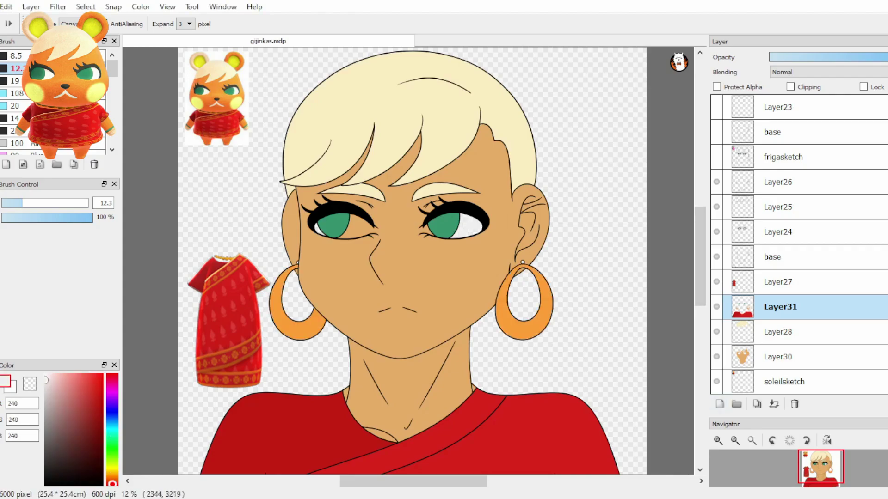
Step: Fill the outlined fringe shadows on the Multiply layer Layer31 with pale pink RGB 240, 213, 212
{"action": "key", "text": "b"}
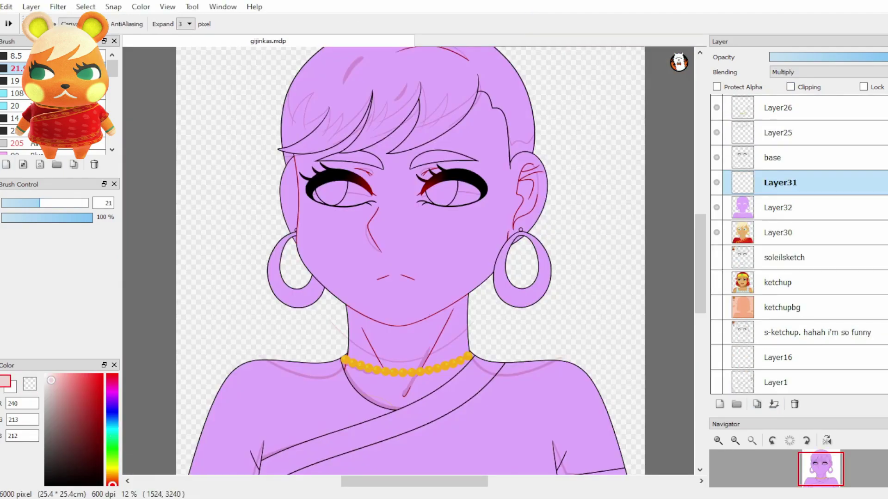
{"action": "left_click_drag", "start_coordinate": [287, 143], "coordinate": [365, 102]}
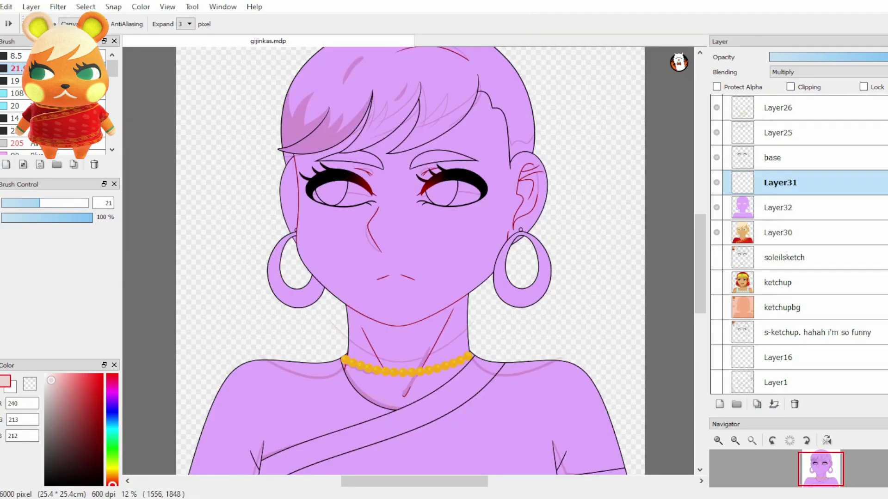
{"action": "left_click_drag", "start_coordinate": [347, 144], "coordinate": [416, 88]}
{"action": "left_click_drag", "start_coordinate": [397, 148], "coordinate": [471, 97]}
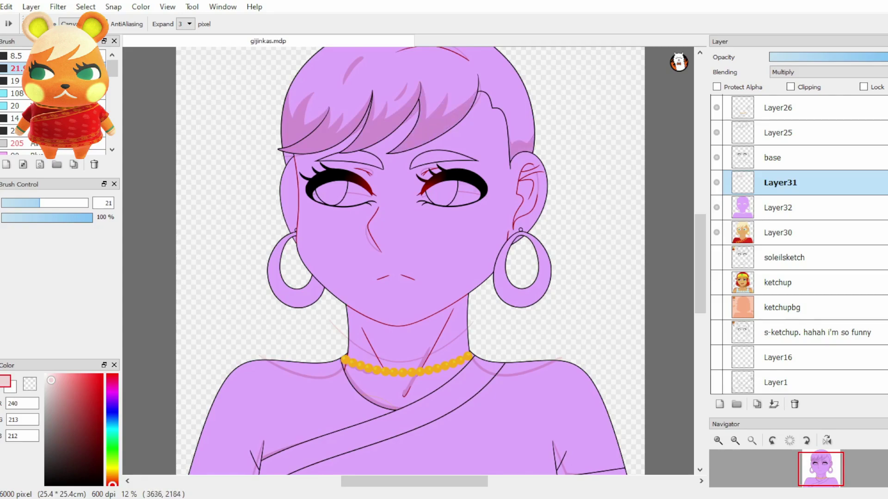
Step: Fill the outlined shadows on the neck, both shoulders and the right-hand ear with the same pale pink on Layer31
{"action": "left_click_drag", "start_coordinate": [351, 305], "coordinate": [465, 323]}
{"action": "left_click_drag", "start_coordinate": [548, 368], "coordinate": [476, 361]}
{"action": "left_click_drag", "start_coordinate": [275, 370], "coordinate": [342, 363]}
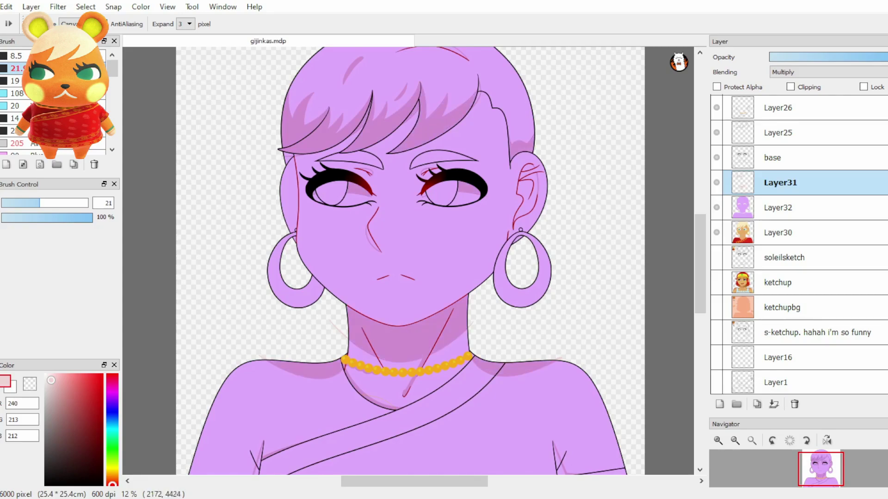
{"action": "left_click_drag", "start_coordinate": [532, 178], "coordinate": [518, 217]}
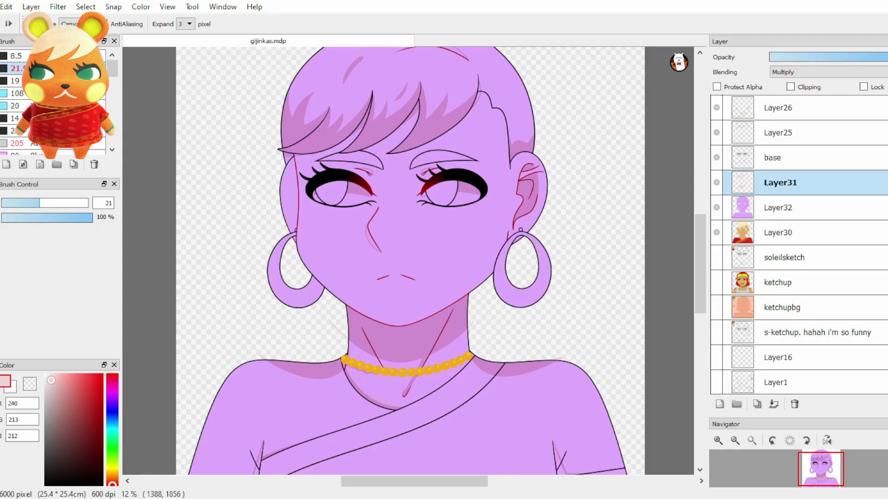
{"action": "scroll", "coordinate": [409, 259], "scroll_direction": "down", "scroll_amount": 3}
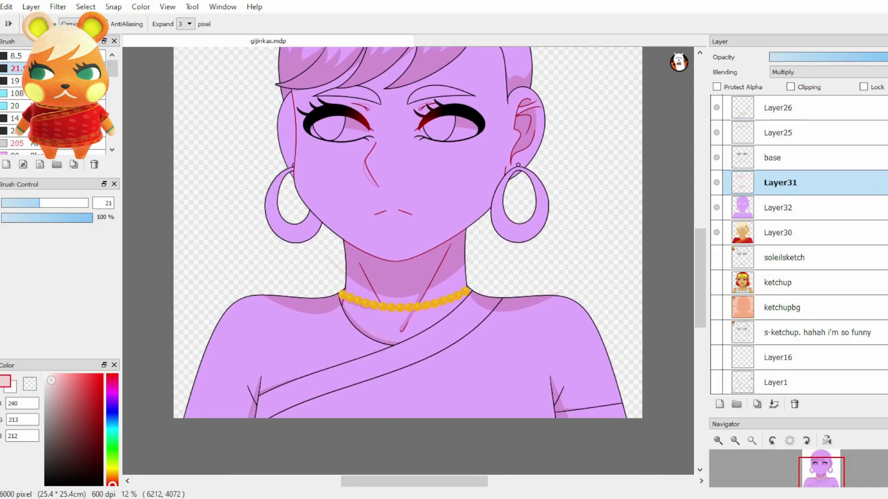
{"action": "scroll", "coordinate": [409, 259], "scroll_direction": "up", "scroll_amount": 3}
{"action": "scroll", "coordinate": [410, 259], "scroll_direction": "up", "scroll_amount": 3}
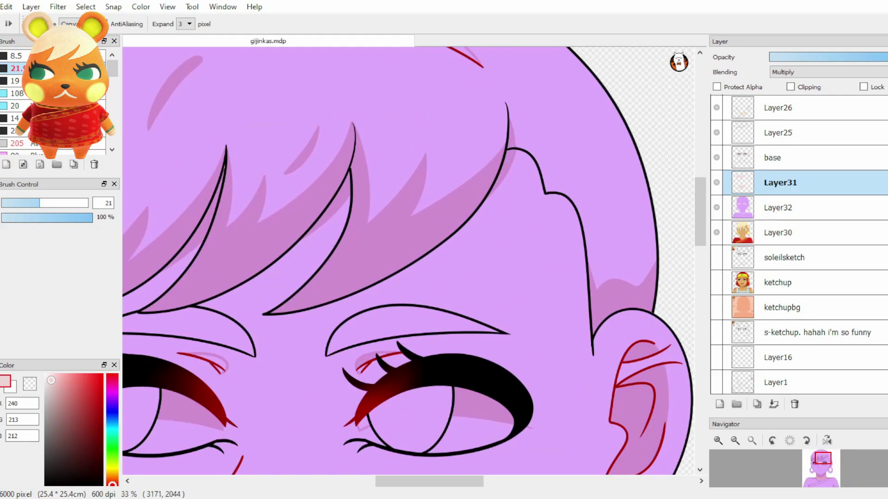
{"action": "scroll", "coordinate": [409, 259], "scroll_direction": "up", "scroll_amount": 4}
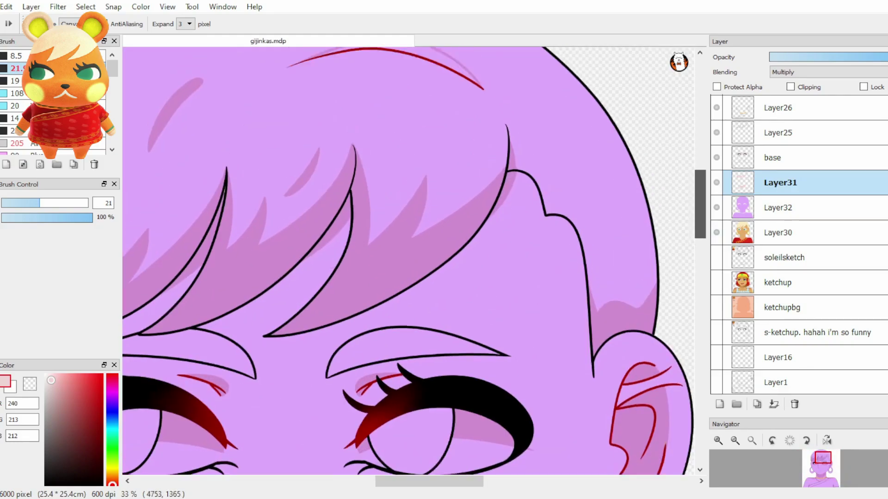
{"action": "scroll", "coordinate": [410, 259], "scroll_direction": "down", "scroll_amount": 3}
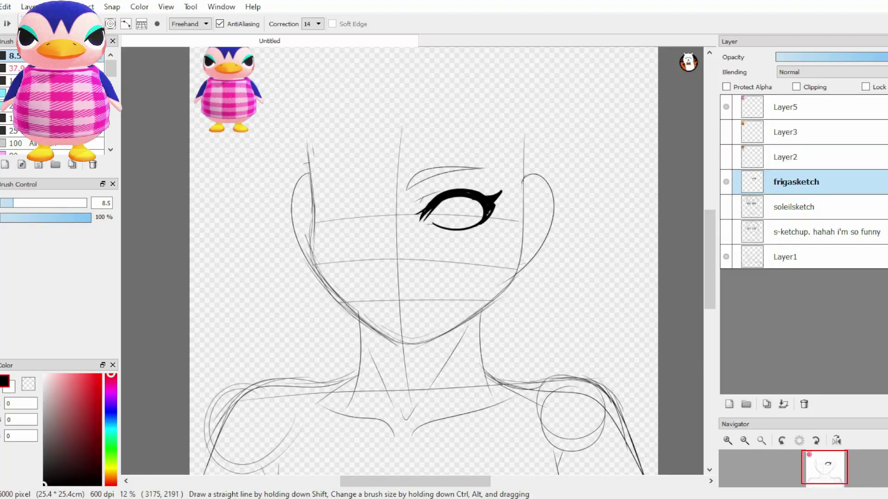
Step: Select the sketched eyebrow on the frigasketch layer and shift it slightly outward with a transform
{"action": "key", "text": "m"}
{"action": "key", "text": "ctrl+t"}
{"action": "key", "text": "Return"}
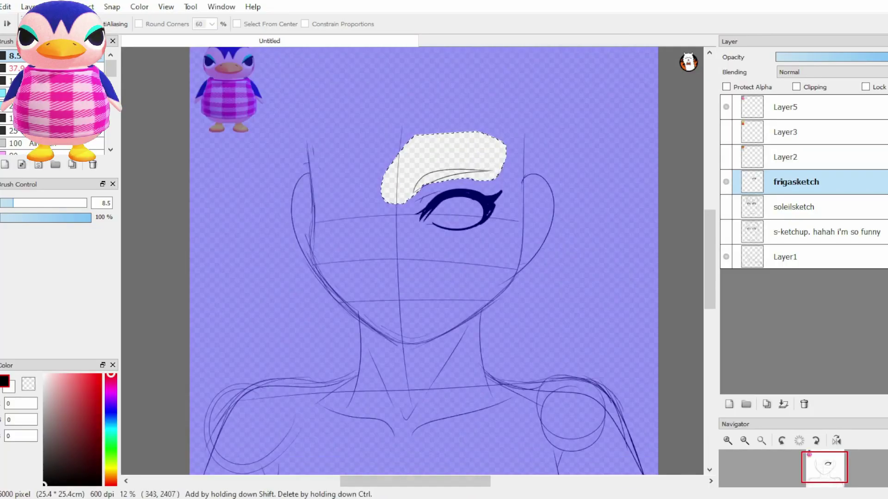
{"action": "key", "text": "b"}
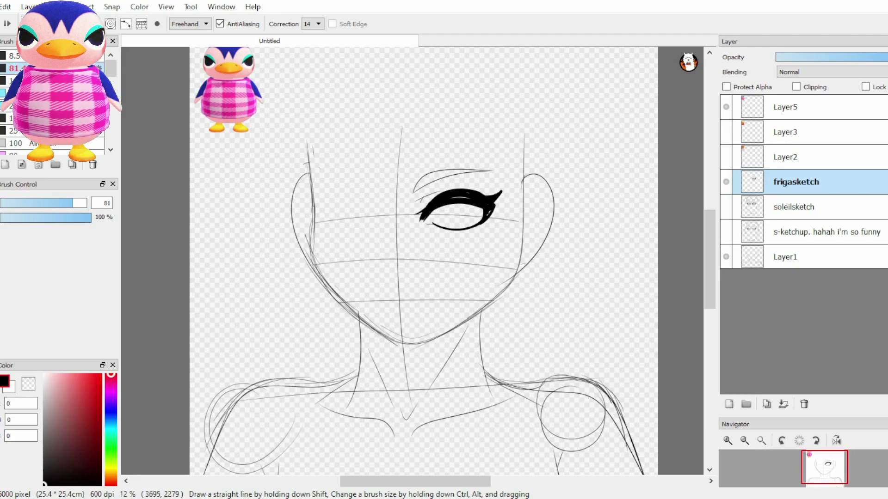
Step: Refine the eye's thick upper lash line and readjust the lassoed eyebrow with another transform
{"action": "left_click_drag", "start_coordinate": [502, 262], "coordinate": [448, 332]}
{"action": "left_click_drag", "start_coordinate": [485, 198], "coordinate": [483, 201]}
{"action": "key", "text": "l"}
{"action": "left_click_drag", "start_coordinate": [410, 198], "coordinate": [504, 192]}
{"action": "key", "text": "ctrl+t"}
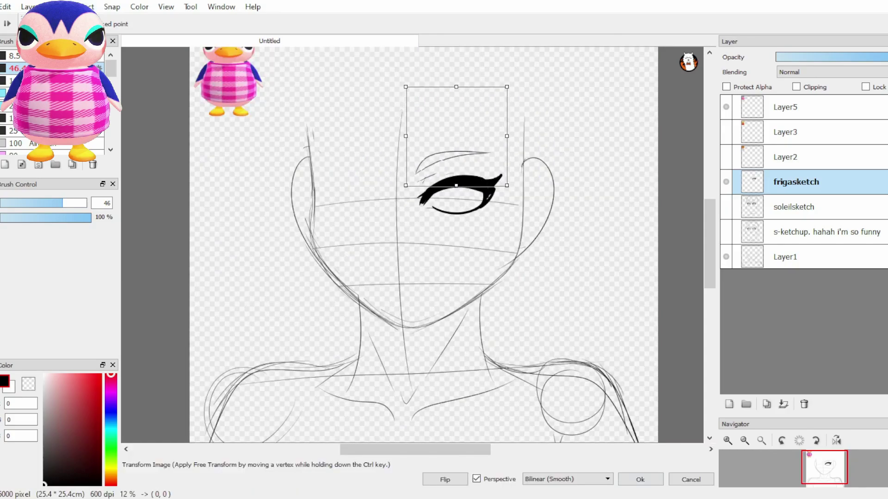
{"action": "key", "text": "Return"}
{"action": "key", "text": "ctrl+d"}
{"action": "key", "text": "b"}
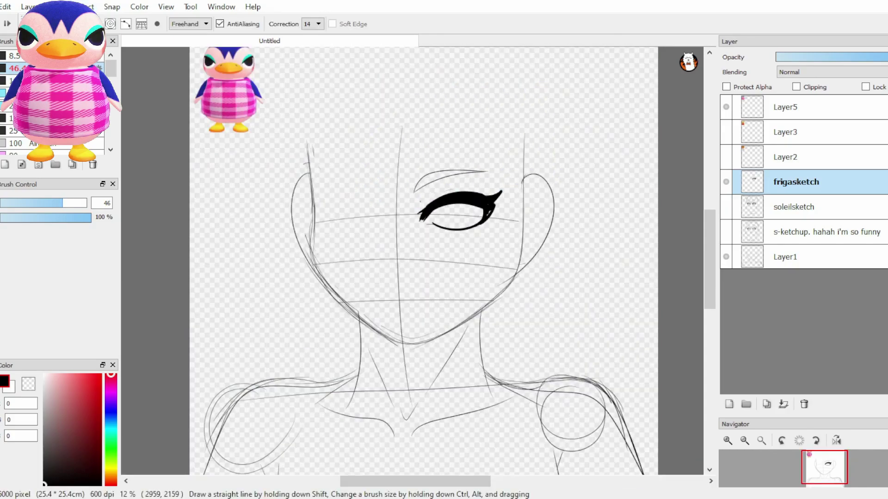
Step: Sketch the crease lines between eyebrow and eye at brush size 8.5, and duplicate the frigasketch layer
{"action": "left_click", "coordinate": [14, 55]}
{"action": "left_click_drag", "start_coordinate": [414, 202], "coordinate": [449, 184]}
{"action": "left_click", "coordinate": [766, 404]}
{"action": "key", "text": "ctrl+t"}
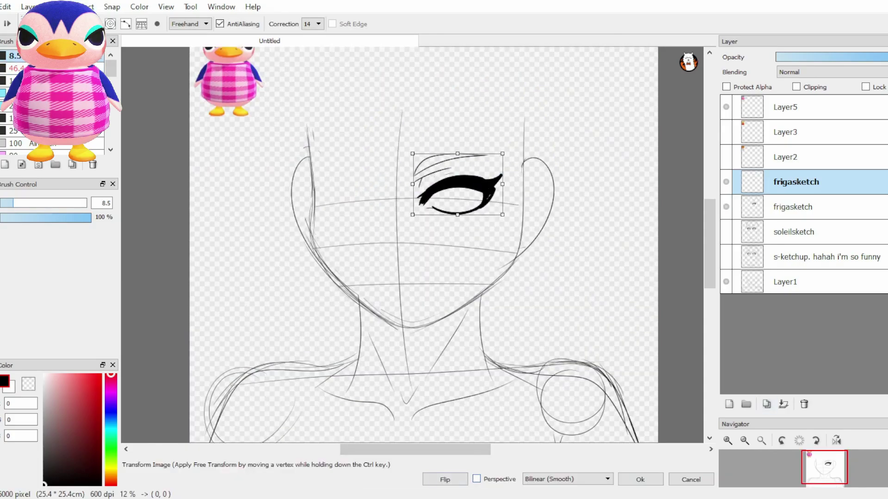
{"action": "left_click", "coordinate": [445, 479]}
{"action": "left_click", "coordinate": [640, 479]}
{"action": "left_click", "coordinate": [782, 403]}
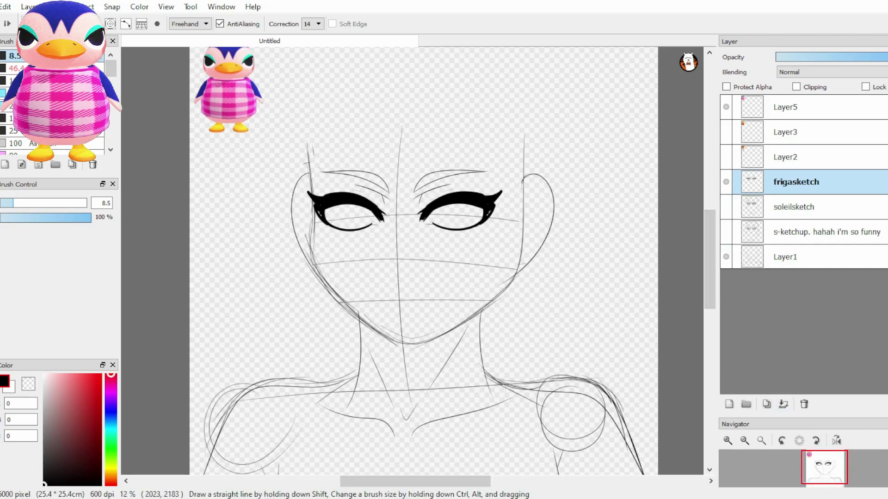
{"action": "key", "text": "ctrl+z"}
{"action": "key", "text": "ctrl+z"}
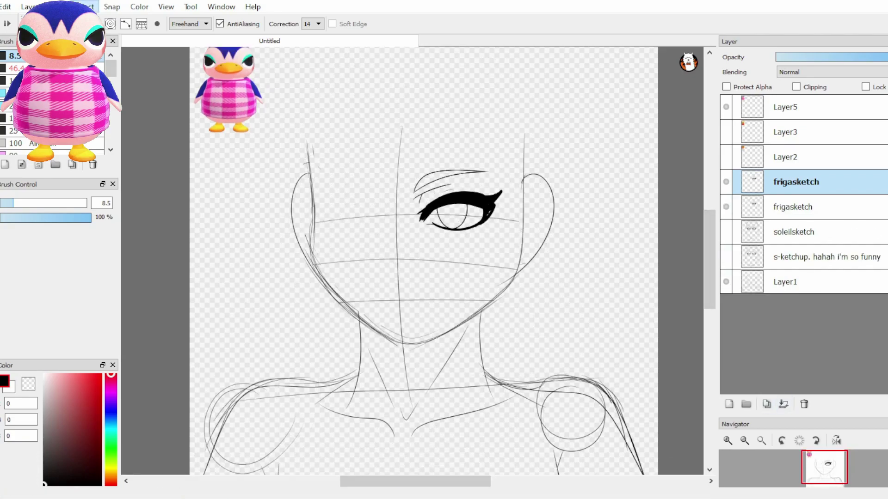
Step: Flip the duplicated eye and eyebrow sketch, including the iris, onto the other side of the face and merge it down
{"action": "key", "text": "ctrl+t"}
{"action": "left_click", "coordinate": [445, 480]}
{"action": "left_click", "coordinate": [640, 480]}
{"action": "left_click", "coordinate": [782, 404]}
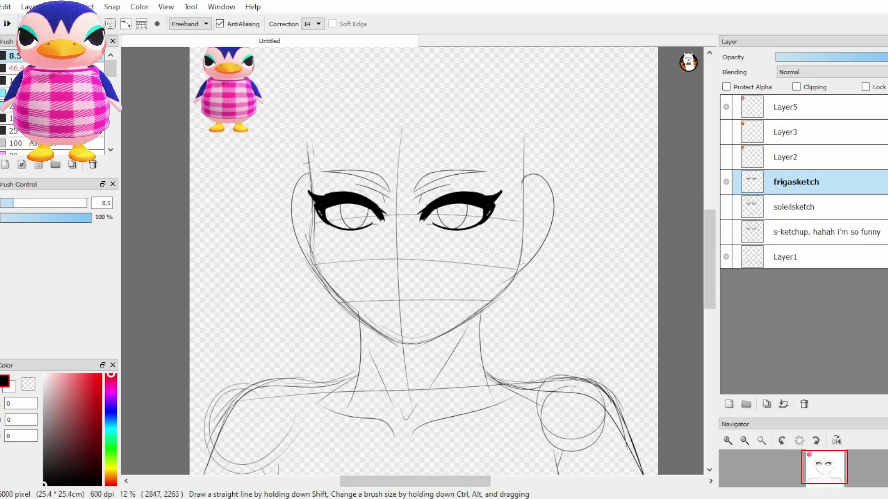
Step: Sketch the nose bridge, the two nostril marks and the mouth line on the frigasketch layer
{"action": "mouse_move", "coordinate": [382, 250]}
{"action": "left_mouse_down"}
{"action": "mouse_move", "coordinate": [363, 273]}
{"action": "mouse_move", "coordinate": [393, 296]}
{"action": "mouse_move", "coordinate": [416, 288]}
{"action": "mouse_move", "coordinate": [398, 274]}
{"action": "mouse_move", "coordinate": [388, 300]}
{"action": "left_mouse_up"}
{"action": "key", "text": "m"}
{"action": "key", "text": "v"}
{"action": "key", "text": "b"}
{"action": "left_click_drag", "start_coordinate": [408, 297], "coordinate": [433, 295]}
Step: Reposition the sketched mouth line and the nostril marks with separate selections and transforms
{"action": "key", "text": "m"}
{"action": "key", "text": "ctrl+t"}
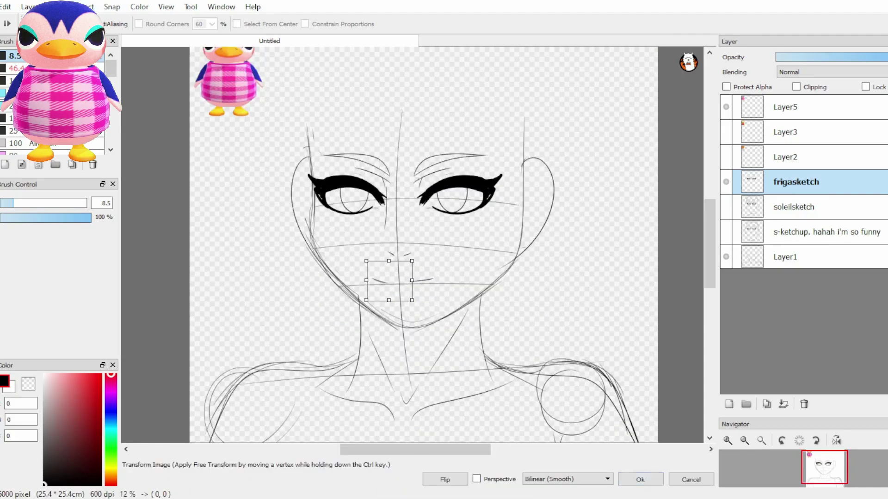
{"action": "key", "text": "Return"}
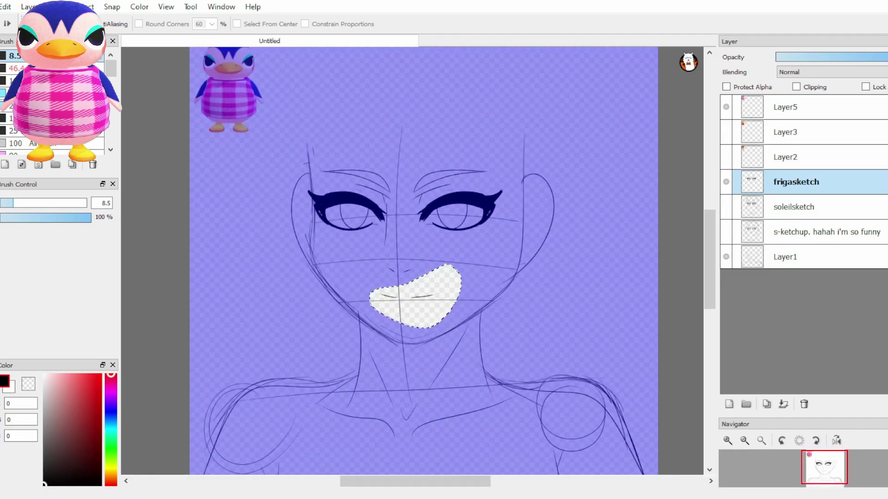
{"action": "key", "text": "ctrl+d"}
{"action": "key", "text": "l"}
{"action": "left_click_drag", "start_coordinate": [406, 282], "coordinate": [434, 269]}
{"action": "key", "text": "ctrl+t"}
{"action": "key", "text": "Return"}
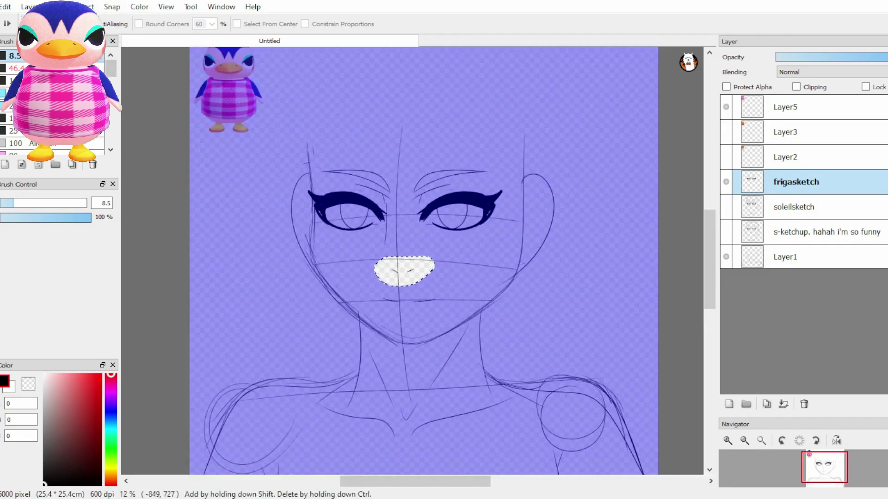
{"action": "key", "text": "ctrl+d"}
Step: Add two layers and sketch the curved central fringe strands on the upper one
{"action": "key", "text": "ctrl+shift+n"}
{"action": "key", "text": "ctrl+shift+n"}
{"action": "key", "text": "n"}
{"action": "left_click_drag", "start_coordinate": [400, 69], "coordinate": [392, 181]}
{"action": "left_click_drag", "start_coordinate": [407, 89], "coordinate": [405, 177]}
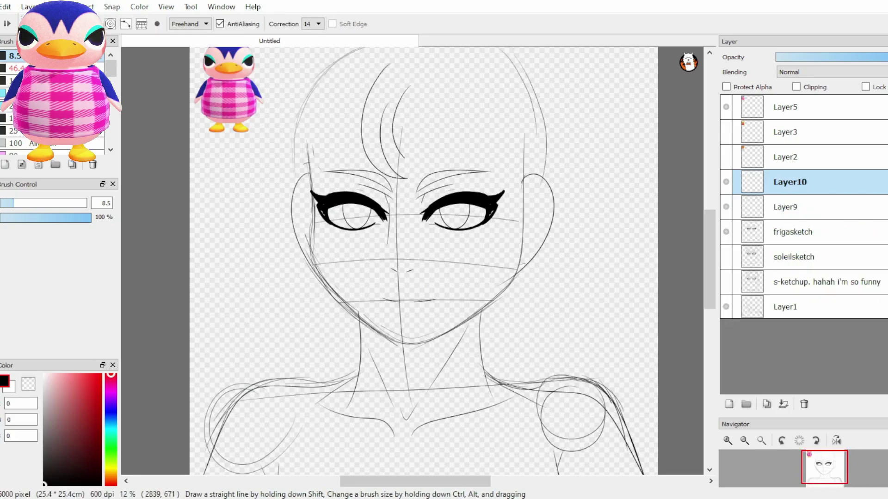
{"action": "left_click_drag", "start_coordinate": [439, 71], "coordinate": [423, 172]}
{"action": "left_click_drag", "start_coordinate": [399, 106], "coordinate": [388, 171]}
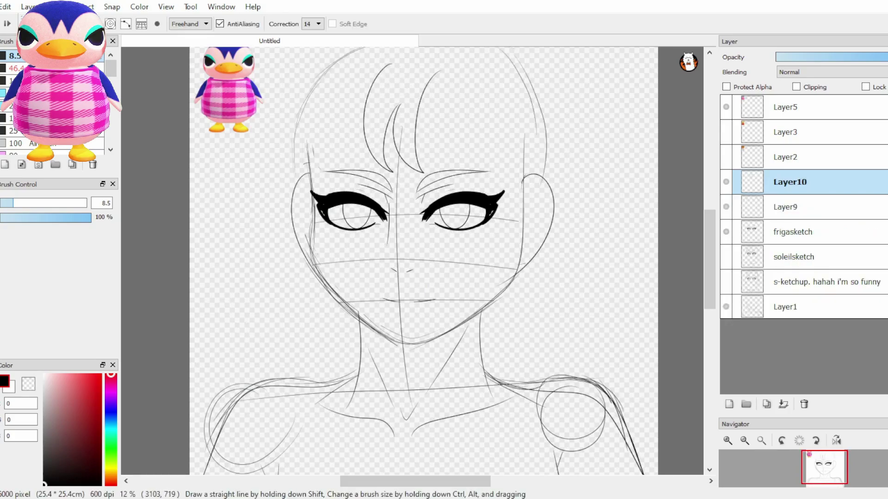
Step: Sketch the curved hairline down both sides of the forehead to the ears, undoing unwanted strokes
{"action": "left_click_drag", "start_coordinate": [527, 101], "coordinate": [523, 180]}
{"action": "key", "text": "ctrl+z"}
{"action": "key", "text": "ctrl+z"}
{"action": "left_click_drag", "start_coordinate": [490, 102], "coordinate": [524, 177]}
{"action": "left_click_drag", "start_coordinate": [349, 102], "coordinate": [335, 104]}
{"action": "left_click_drag", "start_coordinate": [330, 109], "coordinate": [309, 168]}
{"action": "left_click_drag", "start_coordinate": [350, 92], "coordinate": [332, 99]}
{"action": "mouse_move", "coordinate": [328, 103]}
{"action": "left_mouse_down"}
{"action": "mouse_move", "coordinate": [305, 180]}
{"action": "mouse_move", "coordinate": [309, 163]}
{"action": "left_mouse_up"}
{"action": "key", "text": "ctrl+z"}
{"action": "key", "text": "ctrl+z"}
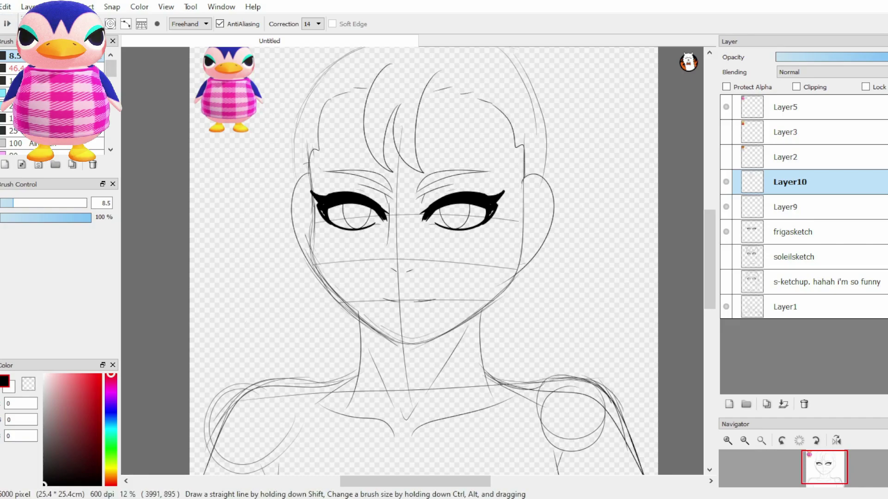
Step: Sketch the swept-back strands above the right-hand temple and the long hair falling past that ear to the shoulder
{"action": "left_click_drag", "start_coordinate": [490, 106], "coordinate": [519, 73]}
{"action": "left_click_drag", "start_coordinate": [511, 132], "coordinate": [539, 118]}
{"action": "left_click_drag", "start_coordinate": [508, 72], "coordinate": [534, 55]}
{"action": "mouse_move", "coordinate": [520, 60]}
{"action": "left_mouse_down"}
{"action": "mouse_move", "coordinate": [534, 74]}
{"action": "mouse_move", "coordinate": [557, 286]}
{"action": "left_mouse_up"}
{"action": "mouse_move", "coordinate": [539, 89]}
{"action": "left_mouse_down"}
{"action": "mouse_move", "coordinate": [572, 369]}
{"action": "mouse_move", "coordinate": [593, 398]}
{"action": "left_mouse_up"}
Step: Sketch the long hair falling from behind the left-hand ear to the shoulder, redoing the first attempts
{"action": "left_click_drag", "start_coordinate": [295, 175], "coordinate": [292, 402]}
{"action": "left_click_drag", "start_coordinate": [309, 222], "coordinate": [306, 402]}
{"action": "key", "text": "ctrl+z"}
{"action": "key", "text": "ctrl+z"}
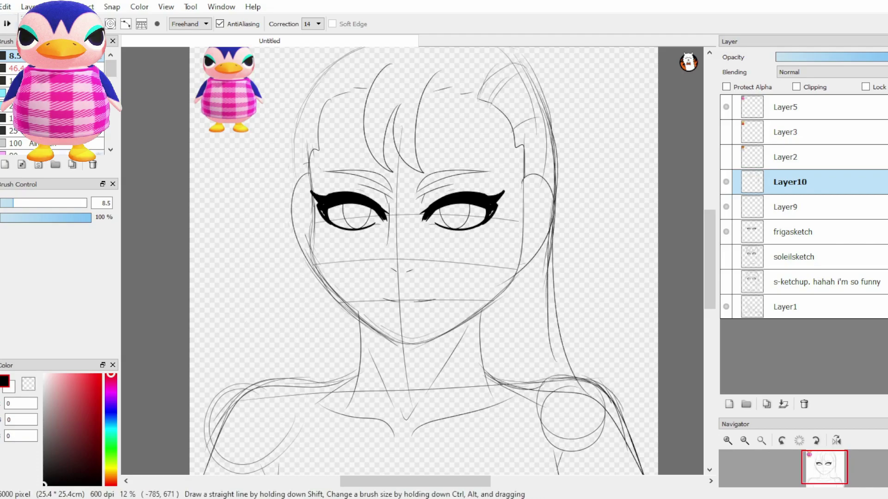
{"action": "left_click_drag", "start_coordinate": [298, 223], "coordinate": [302, 320]}
{"action": "left_click_drag", "start_coordinate": [301, 246], "coordinate": [289, 384]}
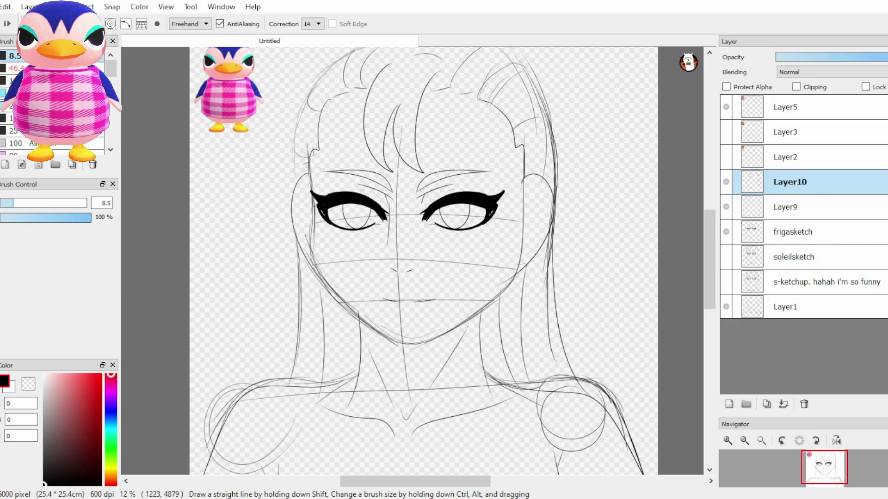
Step: Ink the upper lash curves, the lower lid and the outer edge of the right-hand eye on Layer33 in gijinkas.mdp
{"action": "mouse_move", "coordinate": [256, 267]}
{"action": "left_mouse_down"}
{"action": "mouse_move", "coordinate": [313, 222]}
{"action": "mouse_move", "coordinate": [607, 254]}
{"action": "mouse_move", "coordinate": [606, 213]}
{"action": "left_mouse_up"}
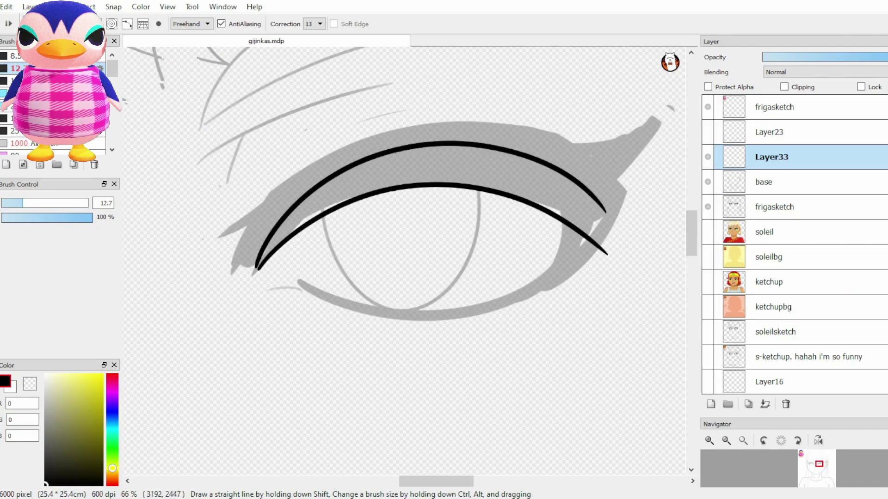
{"action": "left_click_drag", "start_coordinate": [278, 287], "coordinate": [570, 271]}
{"action": "left_click_drag", "start_coordinate": [578, 217], "coordinate": [550, 280]}
{"action": "key", "text": "ctrl+z"}
Step: Lower the opacity of the frigasketch layer beneath the base layer and make Layer33 active again
{"action": "left_click", "coordinate": [764, 182]}
{"action": "left_click", "coordinate": [777, 207]}
{"action": "left_click_drag", "start_coordinate": [878, 57], "coordinate": [787, 57]}
{"action": "left_click", "coordinate": [771, 156]}
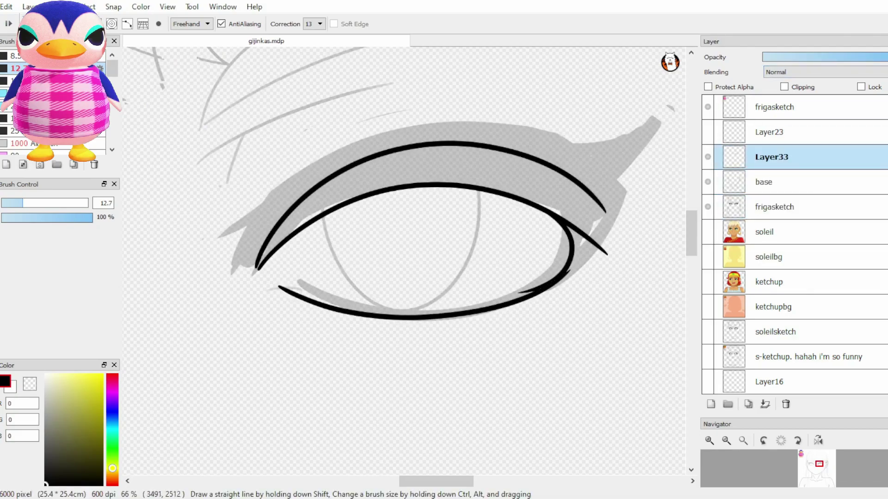
Step: Ink the eye's pointed outer wing with an upper and a lower curve, replacing the first higher attempt
{"action": "scroll", "coordinate": [404, 259], "scroll_direction": "right", "scroll_amount": 3}
{"action": "left_click_drag", "start_coordinate": [432, 178], "coordinate": [527, 149]}
{"action": "left_click_drag", "start_coordinate": [378, 291], "coordinate": [527, 150]}
{"action": "key", "text": "ctrl+z"}
{"action": "key", "text": "ctrl+z"}
{"action": "left_click_drag", "start_coordinate": [434, 181], "coordinate": [531, 175]}
{"action": "left_click_drag", "start_coordinate": [378, 291], "coordinate": [532, 178]}
Step: Ink the small lashes at the eye's inner corner on Layer33
{"action": "scroll", "coordinate": [404, 259], "scroll_direction": "left", "scroll_amount": 5}
{"action": "left_click_drag", "start_coordinate": [298, 287], "coordinate": [336, 261]}
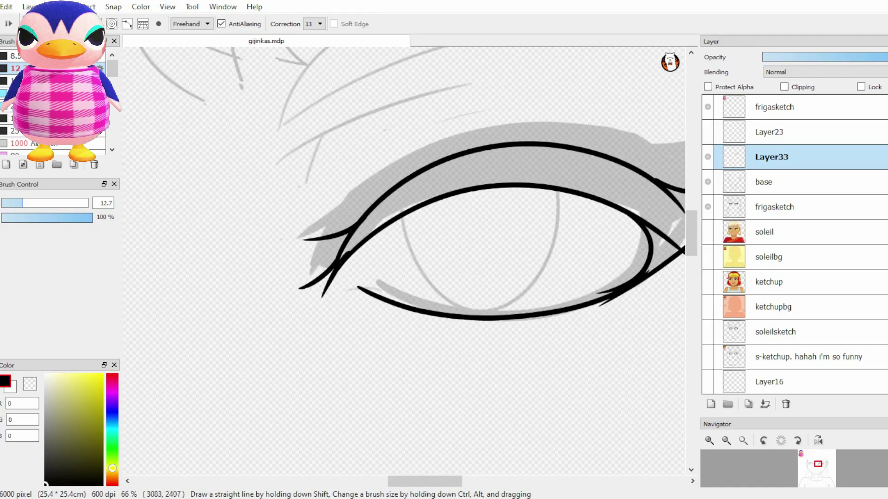
{"action": "key", "text": "ctrl+z"}
{"action": "scroll", "coordinate": [404, 259], "scroll_direction": "right", "scroll_amount": 3}
Step: Hide the frigasketch layer and fill the upper lash band and outer wing with black
{"action": "left_click", "coordinate": [707, 207]}
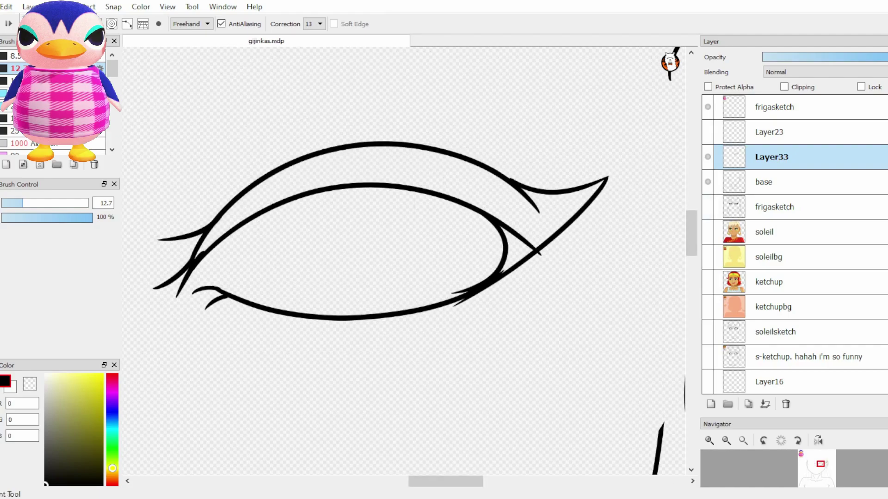
{"action": "key", "text": "g"}
{"action": "left_click", "coordinate": [370, 162]}
{"action": "left_click", "coordinate": [518, 238]}
Step: Trim the stray line ends and reshape the wing's tip at size 43, and try an extra inner lash
{"action": "key", "text": "b"}
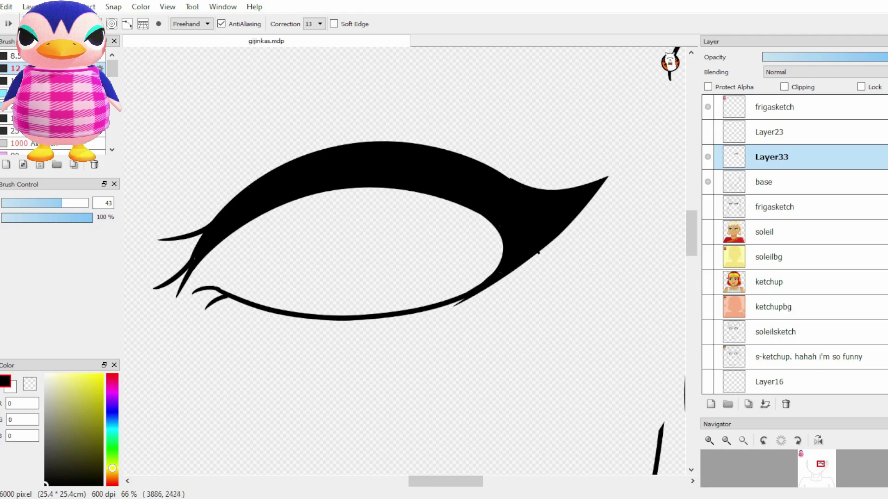
{"action": "key", "text": "ctrl+z"}
{"action": "key", "text": "ctrl+y"}
{"action": "key", "text": "ctrl+z"}
{"action": "key", "text": "ctrl+y"}
{"action": "key", "text": "ctrl+z"}
{"action": "key", "text": "ctrl+y"}
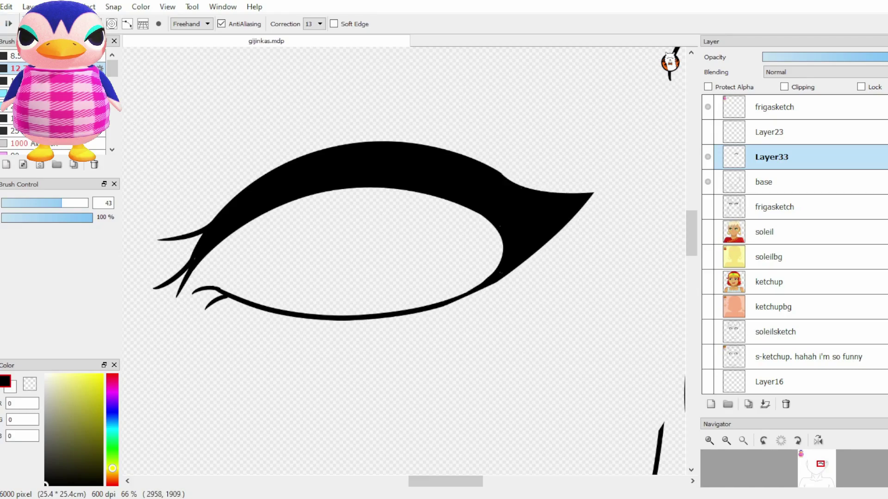
{"action": "left_click_drag", "start_coordinate": [337, 300], "coordinate": [214, 244]}
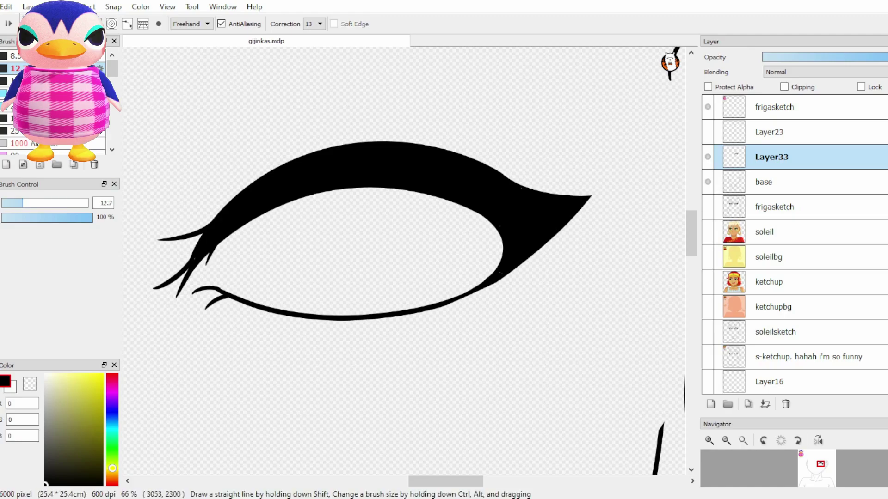
{"action": "key", "text": "ctrl+z"}
Step: Show the frigasketch layer again and ink the right-hand eyebrow and the crease lines above the eye
{"action": "left_click", "coordinate": [707, 207]}
{"action": "mouse_move", "coordinate": [323, 231]}
{"action": "left_mouse_down"}
{"action": "mouse_move", "coordinate": [330, 300]}
{"action": "mouse_move", "coordinate": [485, 299]}
{"action": "left_mouse_up"}
{"action": "left_click_drag", "start_coordinate": [331, 228], "coordinate": [505, 154]}
{"action": "mouse_move", "coordinate": [462, 277]}
{"action": "left_mouse_down"}
{"action": "mouse_move", "coordinate": [370, 324]}
{"action": "mouse_move", "coordinate": [358, 347]}
{"action": "left_mouse_up"}
{"action": "left_click_drag", "start_coordinate": [172, 274], "coordinate": [587, 172]}
{"action": "left_click_drag", "start_coordinate": [171, 273], "coordinate": [626, 201]}
{"action": "key", "text": "ctrl+z"}
{"action": "mouse_move", "coordinate": [172, 273]}
{"action": "left_mouse_down"}
{"action": "mouse_move", "coordinate": [638, 187]}
{"action": "mouse_move", "coordinate": [633, 170]}
{"action": "left_mouse_up"}
{"action": "key", "text": "ctrl+z"}
Step: Duplicate Layer33, flip the copied eye and eyebrow into place on the face's other side, and merge it down
{"action": "key", "text": "ctrl+minus"}
{"action": "key", "text": "ctrl+minus"}
{"action": "left_click", "coordinate": [765, 404]}
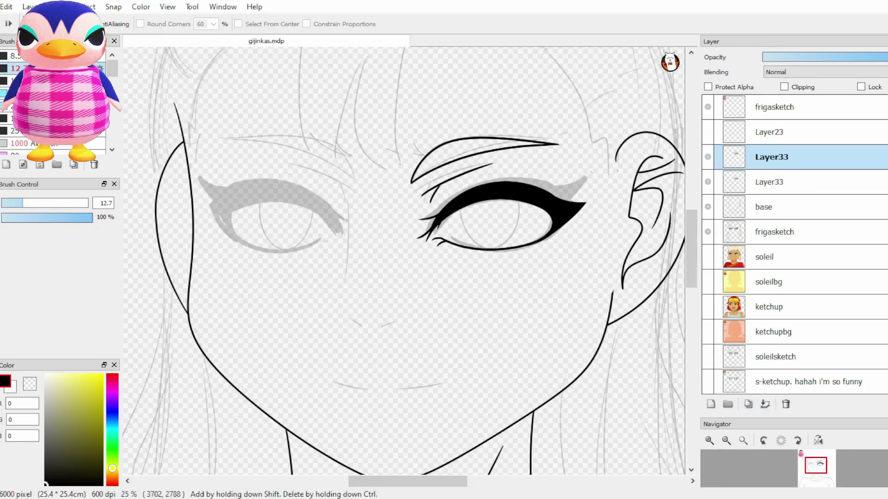
{"action": "key", "text": "ctrl+t"}
{"action": "left_click", "coordinate": [426, 479]}
{"action": "left_click_drag", "start_coordinate": [498, 185], "coordinate": [272, 191]}
{"action": "left_click", "coordinate": [622, 479]}
{"action": "left_click", "coordinate": [765, 404]}
Step: Ink the right-hand eye's iris on a new layer and nudge it into position
{"action": "key", "text": "b"}
{"action": "left_click", "coordinate": [711, 404]}
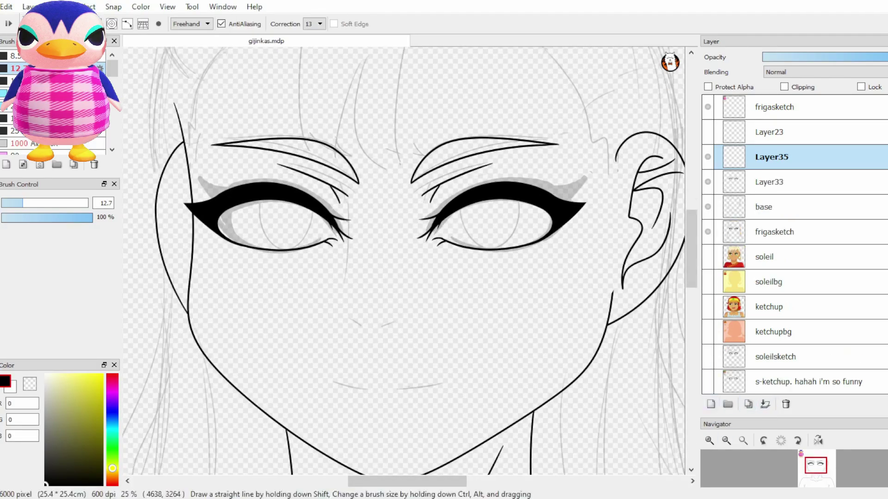
{"action": "key", "text": "ctrl+plus"}
{"action": "left_click_drag", "start_coordinate": [557, 150], "coordinate": [483, 197]}
{"action": "key", "text": "v"}
{"action": "key", "text": "Right"}
{"action": "key", "text": "Up"}
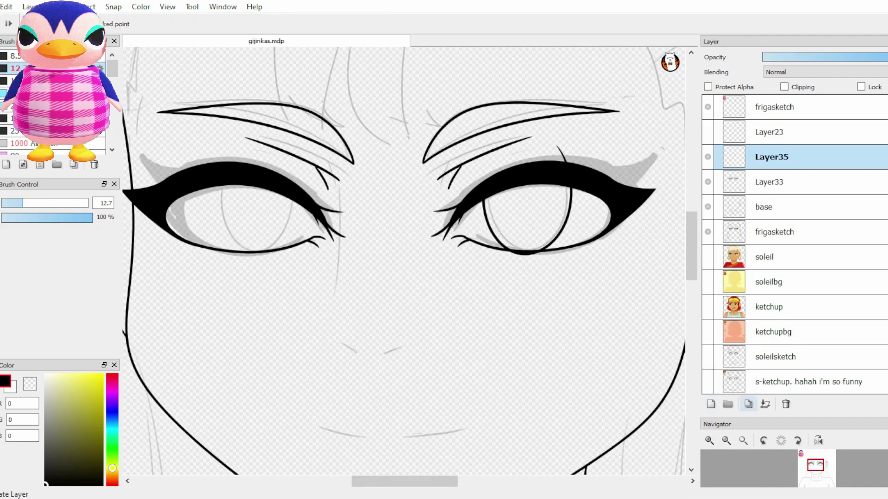
Step: Duplicate the iris into the left-hand eye, check the placement in a mirrored view, and merge the copy down
{"action": "key", "text": "ctrl+j"}
{"action": "key", "text": "ctrl+t"}
{"action": "left_click_drag", "start_coordinate": [527, 208], "coordinate": [258, 199]}
{"action": "left_click", "coordinate": [622, 479]}
{"action": "left_click", "coordinate": [818, 440]}
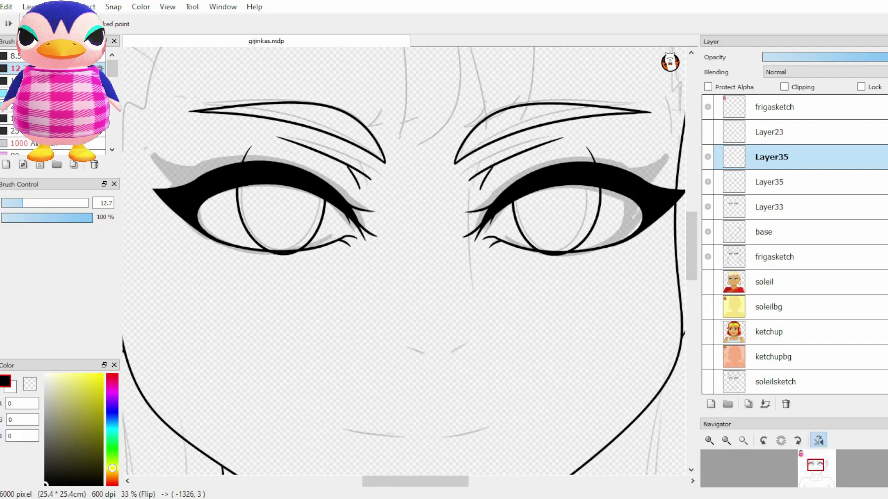
{"action": "left_click", "coordinate": [819, 440]}
{"action": "key", "text": "b"}
{"action": "key", "text": "ctrl+e"}
{"action": "scroll", "coordinate": [403, 259], "scroll_direction": "down", "scroll_amount": 2}
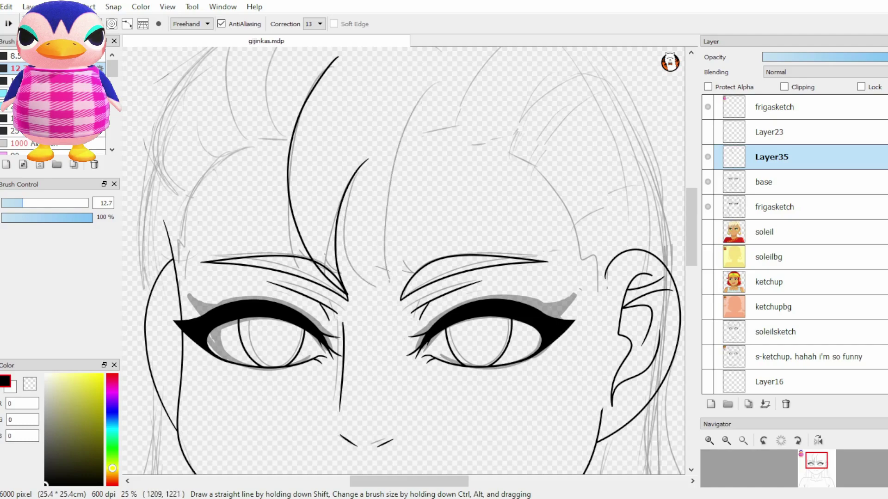
Step: Ink another long fringe strand on a new layer, merge it into Layer35, and shift the fringe lines slightly right
{"action": "left_click", "coordinate": [711, 404]}
{"action": "left_click_drag", "start_coordinate": [441, 85], "coordinate": [389, 299]}
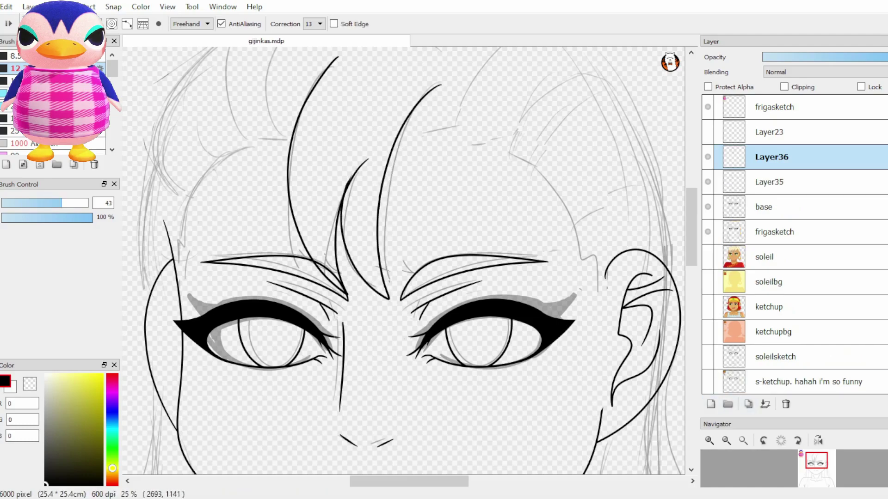
{"action": "key", "text": "ctrl+e"}
{"action": "key", "text": "v"}
{"action": "left_click_drag", "start_coordinate": [370, 185], "coordinate": [377, 184]}
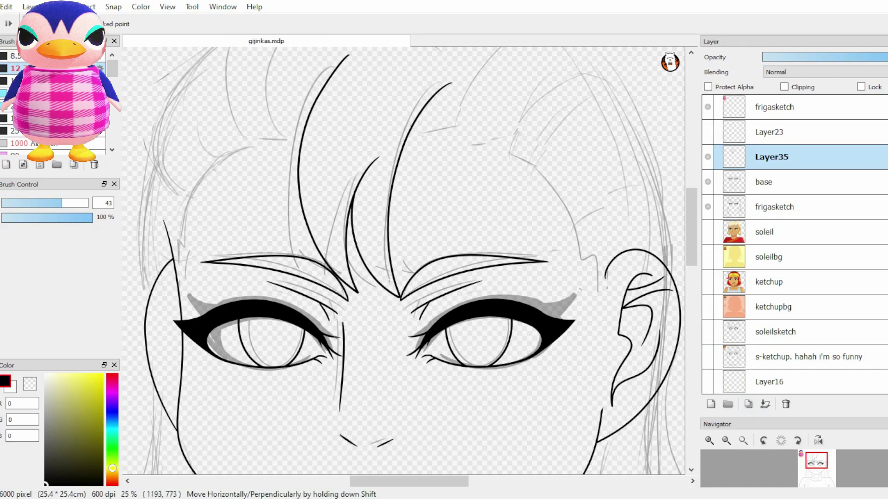
Step: Ink the hairline from the right-hand temple to the ear on a new layer and erase its upper end
{"action": "key", "text": "b"}
{"action": "left_click", "coordinate": [710, 404]}
{"action": "key", "text": "ctrl+z"}
{"action": "mouse_move", "coordinate": [509, 157]}
{"action": "left_mouse_down"}
{"action": "mouse_move", "coordinate": [537, 164]}
{"action": "mouse_move", "coordinate": [578, 217]}
{"action": "mouse_move", "coordinate": [606, 279]}
{"action": "left_mouse_up"}
{"action": "key", "text": "ctrl+z"}
{"action": "key", "text": "ctrl+z"}
{"action": "left_click_drag", "start_coordinate": [544, 171], "coordinate": [606, 279]}
{"action": "key", "text": "e"}
{"action": "left_click_drag", "start_coordinate": [525, 161], "coordinate": [550, 171]}
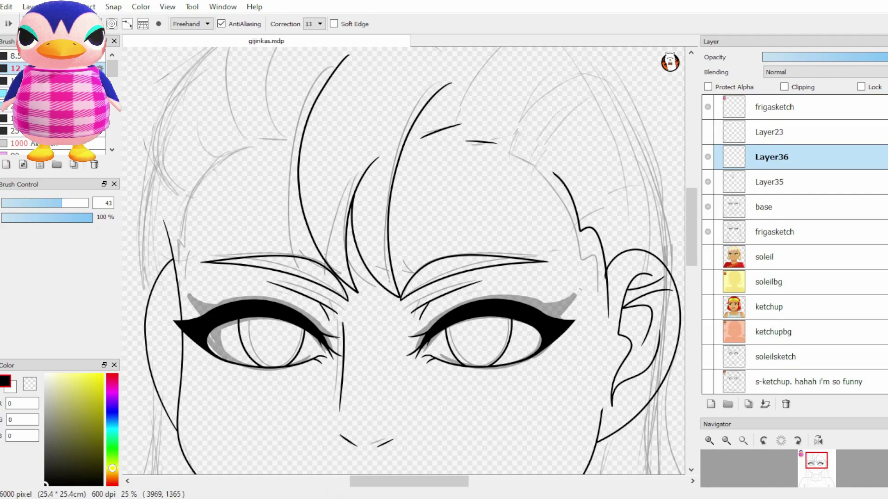
Step: Redraw the short broken hairline dashes above the forehead between the fringe and the right-hand temple
{"action": "key", "text": "b"}
{"action": "key", "text": "ctrl+z"}
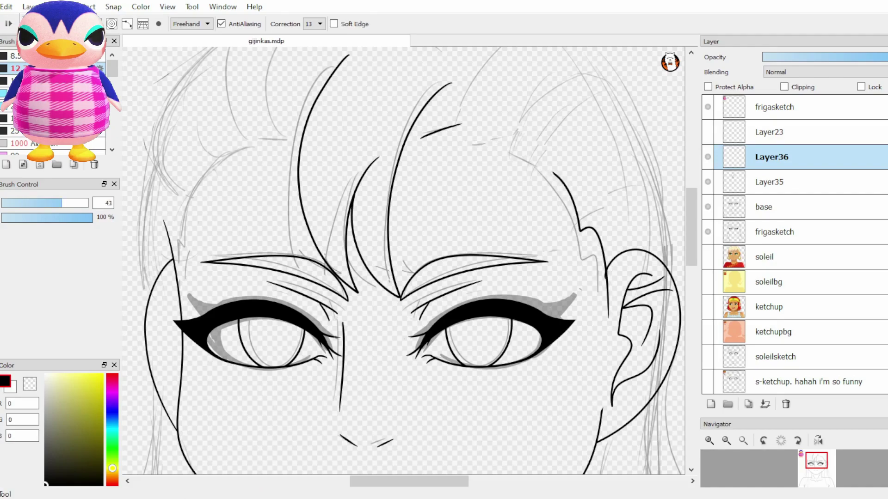
{"action": "left_click_drag", "start_coordinate": [467, 145], "coordinate": [503, 144]}
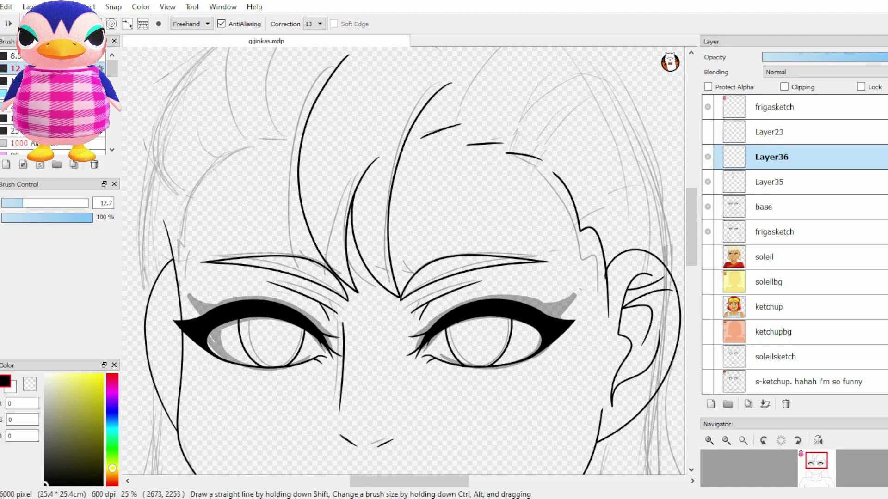
Step: Re-ink the two short hairline dashes above the forehead just right of the fringe
{"action": "left_click_drag", "start_coordinate": [462, 138], "coordinate": [514, 134]}
{"action": "left_click_drag", "start_coordinate": [509, 145], "coordinate": [554, 158]}
{"action": "key", "text": "ctrl+z"}
{"action": "key", "text": "ctrl+z"}
{"action": "left_click_drag", "start_coordinate": [470, 144], "coordinate": [518, 142]}
{"action": "left_click_drag", "start_coordinate": [512, 153], "coordinate": [544, 168]}
Step: Ink the left-hand outer hair contour and the crown line that sweeps down toward the forehead behind the fringe
{"action": "key", "text": "ctrl+minus"}
{"action": "key", "text": "ctrl+z"}
{"action": "key", "text": "ctrl+z"}
{"action": "left_click_drag", "start_coordinate": [259, 164], "coordinate": [232, 319]}
{"action": "key", "text": "ctrl+z"}
{"action": "left_click_drag", "start_coordinate": [384, 80], "coordinate": [464, 203]}
{"action": "scroll", "coordinate": [402, 273], "scroll_direction": "right", "scroll_amount": 2}
{"action": "key", "text": "ctrl+z"}
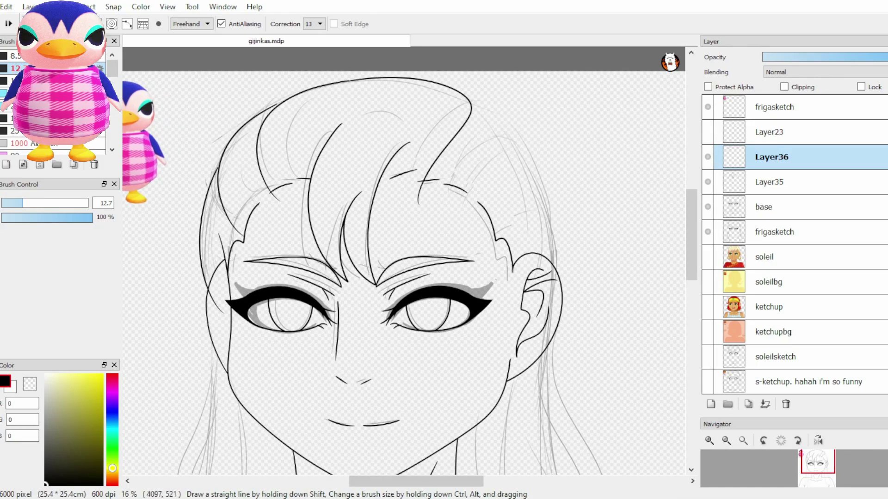
Step: Ink the right-hand hair contour and its swept-back strands, checking the shape in a mirrored view
{"action": "key", "text": "ctrl+z"}
{"action": "key", "text": "ctrl+z"}
{"action": "left_click_drag", "start_coordinate": [493, 252], "coordinate": [471, 101]}
{"action": "key", "text": "ctrl+z"}
{"action": "left_click", "coordinate": [818, 440]}
{"action": "left_click_drag", "start_coordinate": [289, 159], "coordinate": [341, 100]}
{"action": "left_click", "coordinate": [818, 440]}
{"action": "left_click", "coordinate": [818, 440]}
{"action": "left_click_drag", "start_coordinate": [289, 158], "coordinate": [261, 307]}
{"action": "key", "text": "ctrl+z"}
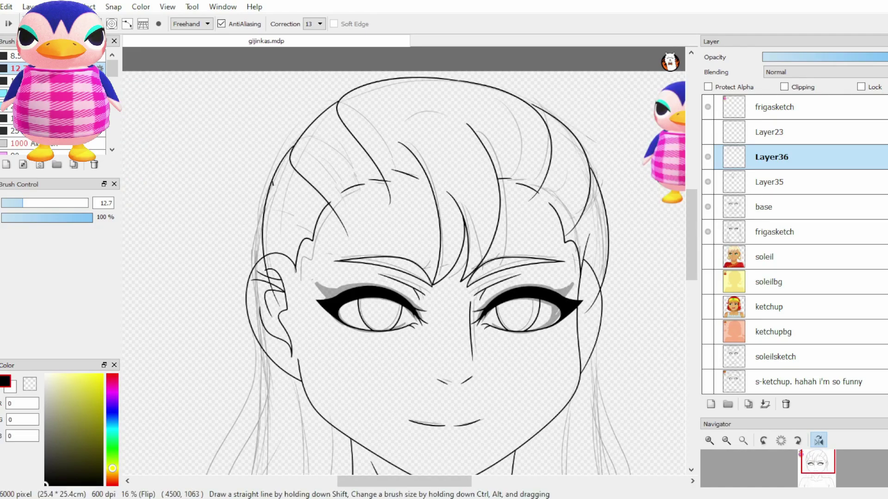
{"action": "key", "text": "h"}
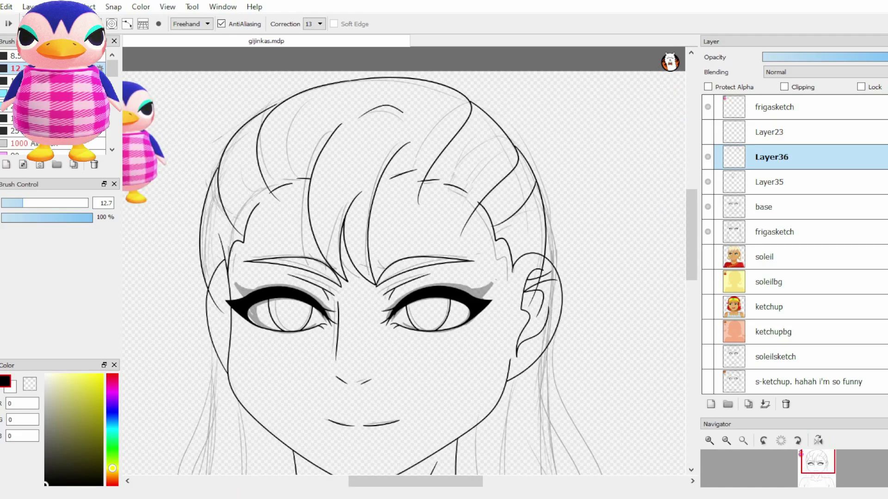
Step: Ink two long hair lines falling from the left-hand side of the face over the shoulder to the canvas edge
{"action": "scroll", "coordinate": [404, 266], "scroll_direction": "down", "scroll_amount": 5}
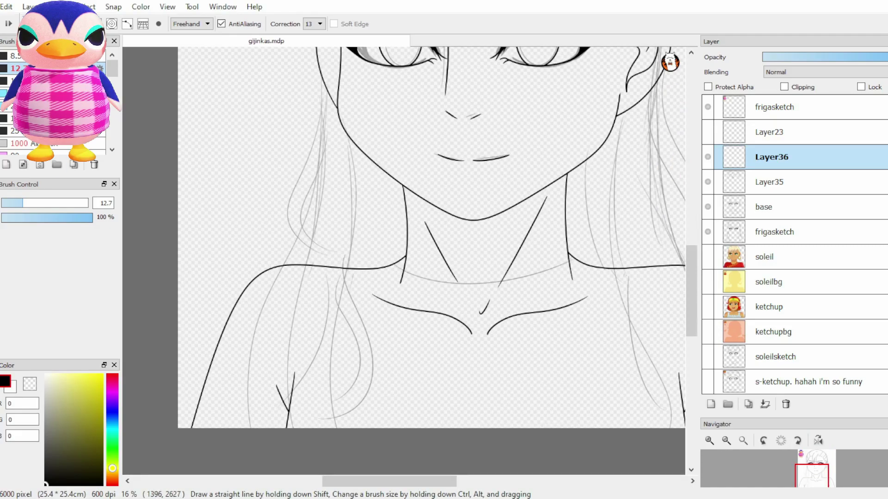
{"action": "key", "text": "ctrl+z"}
{"action": "left_click_drag", "start_coordinate": [324, 56], "coordinate": [245, 428]}
{"action": "left_click_drag", "start_coordinate": [356, 92], "coordinate": [322, 428]}
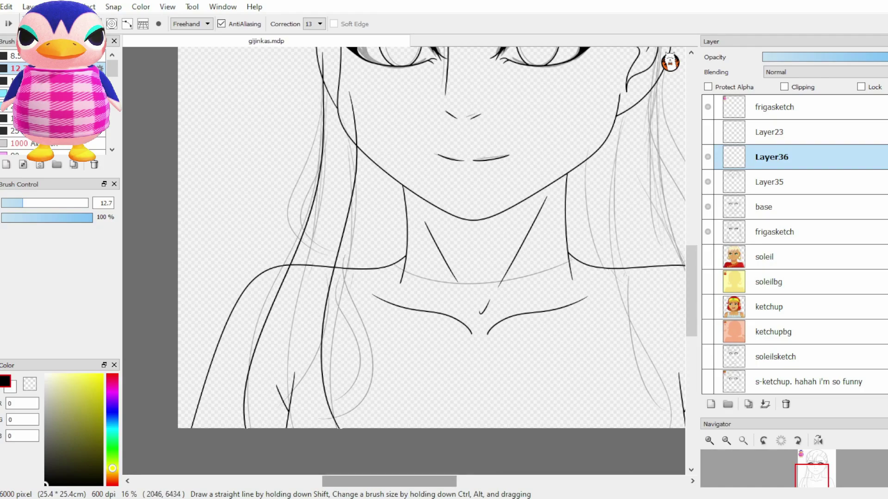
Step: Duplicate Layer36 and place a flipped copy of the long hair lock over the right-hand shoulder
{"action": "left_click_drag", "start_coordinate": [389, 482], "coordinate": [422, 481]}
{"action": "left_click", "coordinate": [747, 404]}
{"action": "key", "text": "ctrl+t"}
{"action": "left_click_drag", "start_coordinate": [217, 236], "coordinate": [534, 228]}
{"action": "scroll", "coordinate": [403, 251], "scroll_direction": "left", "scroll_amount": 3}
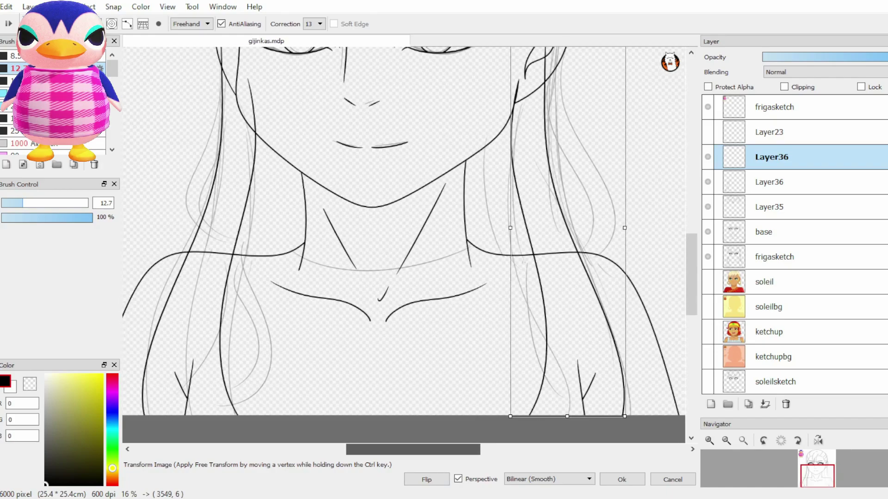
{"action": "left_click", "coordinate": [621, 479]}
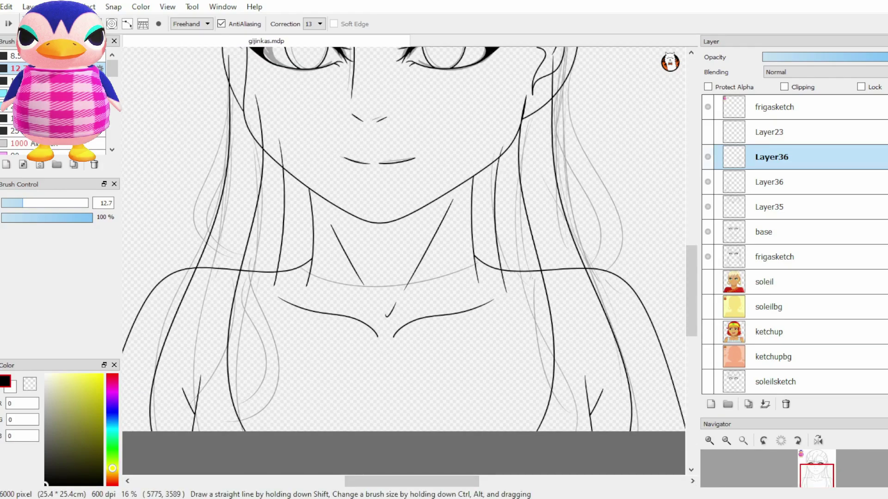
Step: Ink an outward-curving loose strand above the left-hand shoulder on Layer37
{"action": "scroll", "coordinate": [404, 239], "scroll_direction": "up", "scroll_amount": 2}
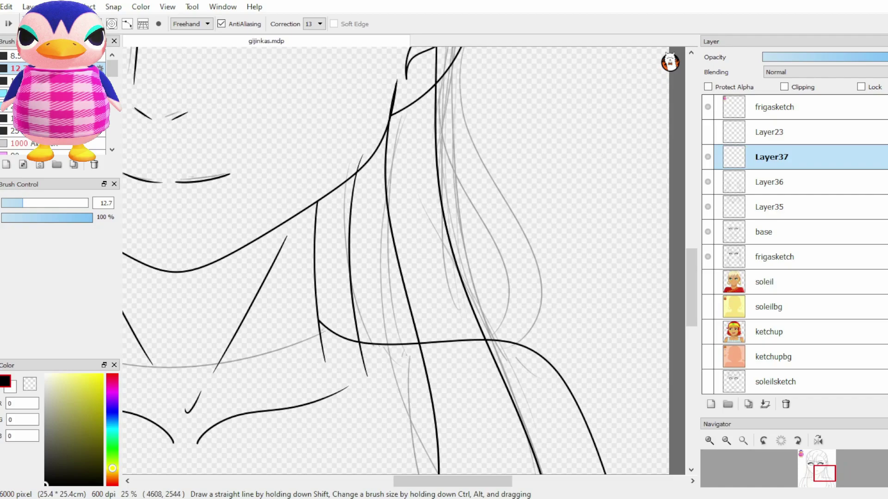
{"action": "scroll", "coordinate": [403, 260], "scroll_direction": "left", "scroll_amount": 5}
{"action": "scroll", "coordinate": [403, 260], "scroll_direction": "up", "scroll_amount": 1}
{"action": "key", "text": "m"}
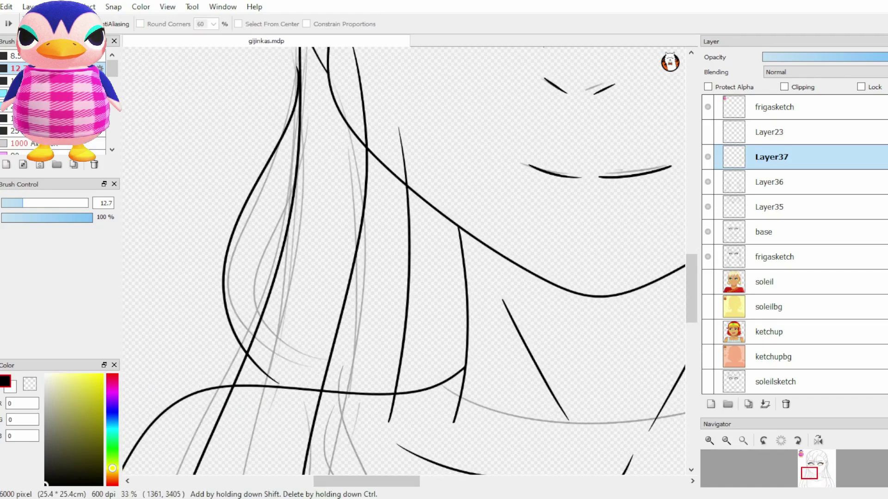
{"action": "key", "text": "l"}
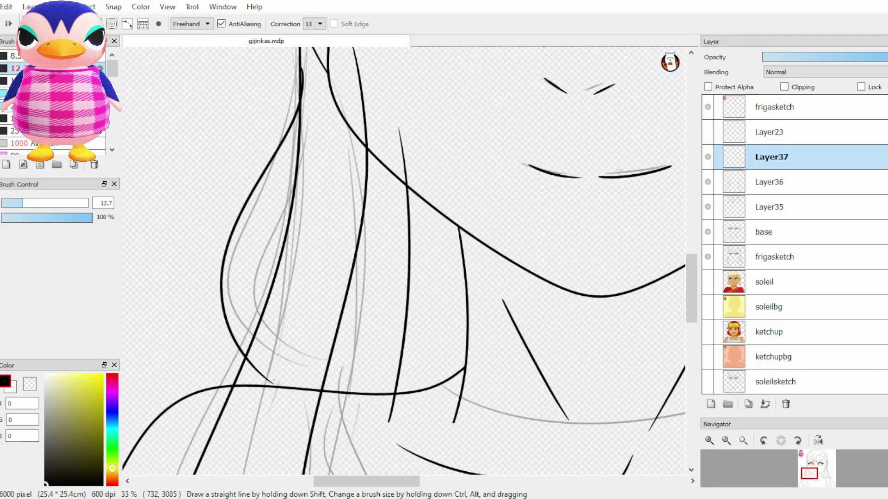
Step: Adjust the position of the selected small curled strands on the lower part of the right-hand hair lock with a transform
{"action": "scroll", "coordinate": [403, 260], "scroll_direction": "down", "scroll_amount": 2}
{"action": "scroll", "coordinate": [403, 260], "scroll_direction": "down", "scroll_amount": 3}
{"action": "scroll", "coordinate": [403, 260], "scroll_direction": "up", "scroll_amount": 3}
{"action": "scroll", "coordinate": [403, 260], "scroll_direction": "down", "scroll_amount": 1}
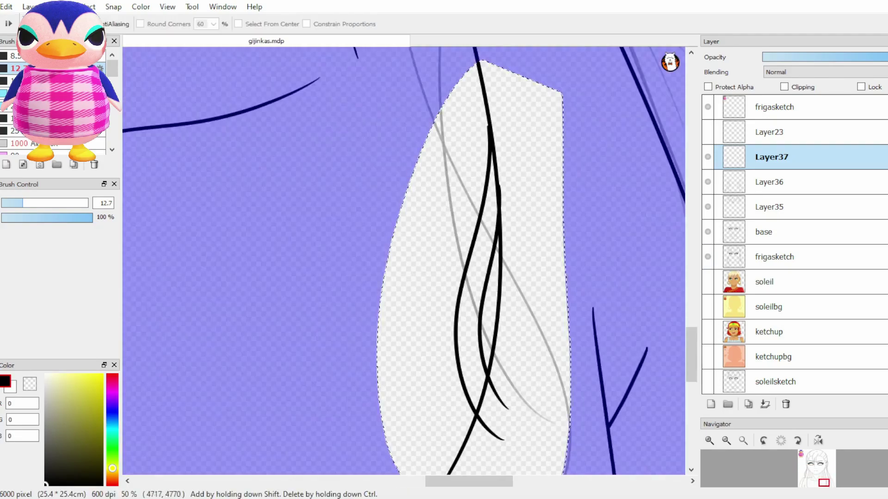
{"action": "key", "text": "ctrl+t"}
{"action": "key", "text": "Return"}
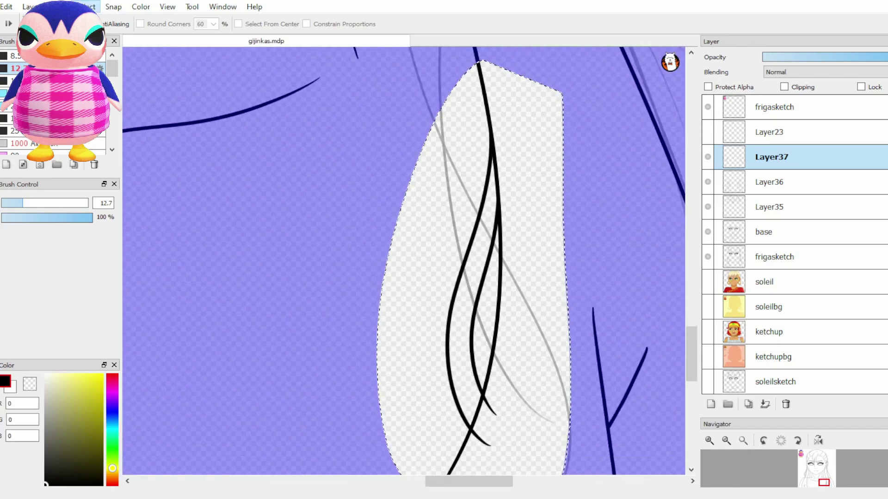
{"action": "key", "text": "ctrl+z"}
{"action": "key", "text": "ctrl+z"}
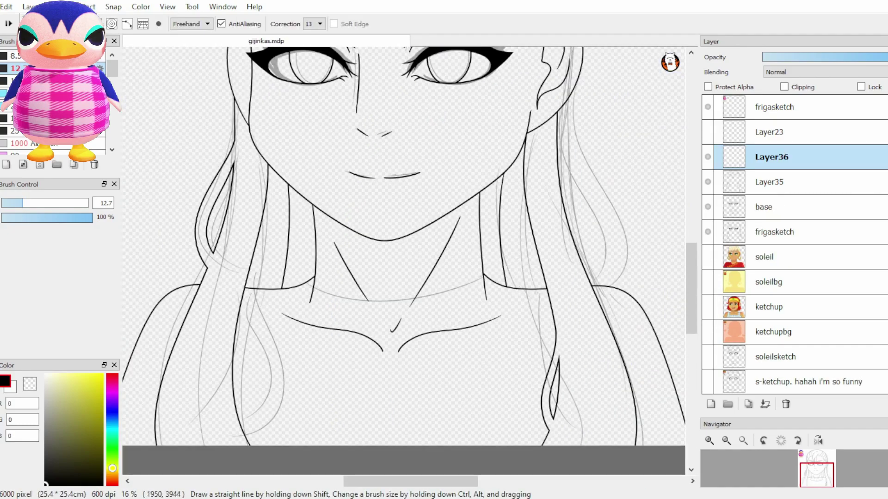
{"action": "key", "text": "ctrl+y"}
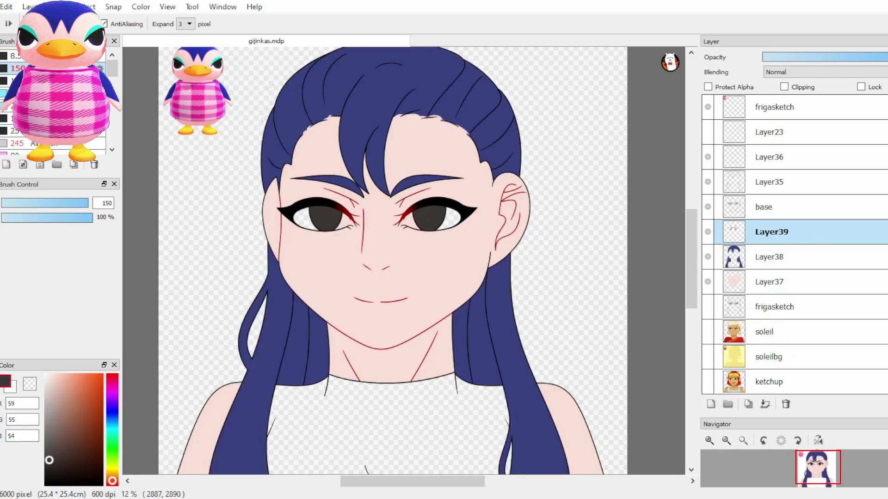
Step: Finish the eye whites in off-white and fill the shirt with magenta on Layer39
{"action": "key", "text": "b"}
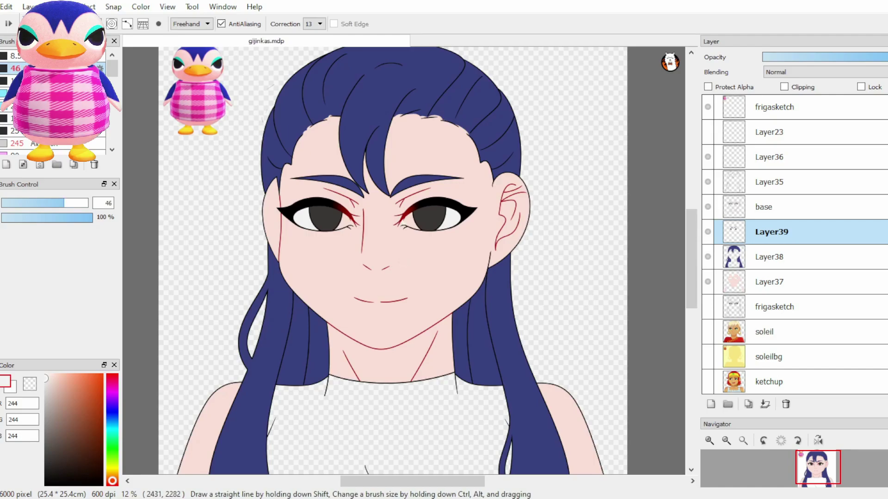
{"action": "key", "text": "g"}
{"action": "left_click", "coordinate": [112, 382]}
{"action": "left_click", "coordinate": [388, 416]}
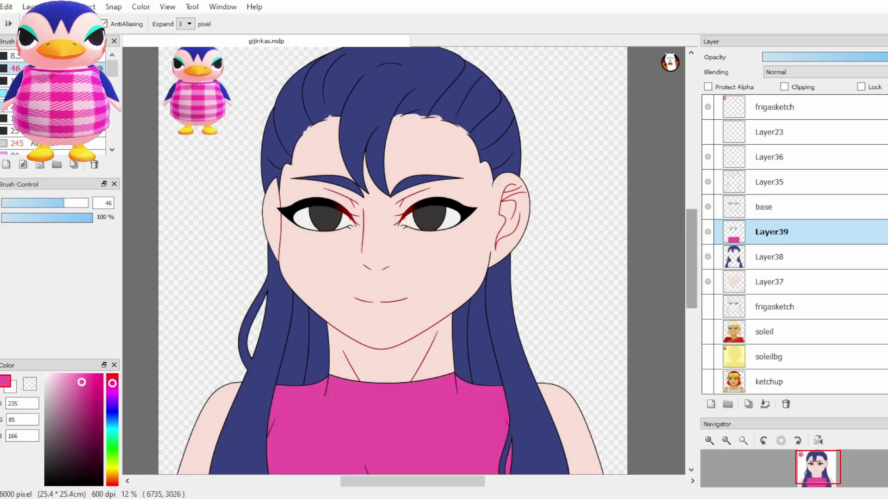
{"action": "scroll", "coordinate": [393, 259], "scroll_direction": "down", "scroll_amount": 1}
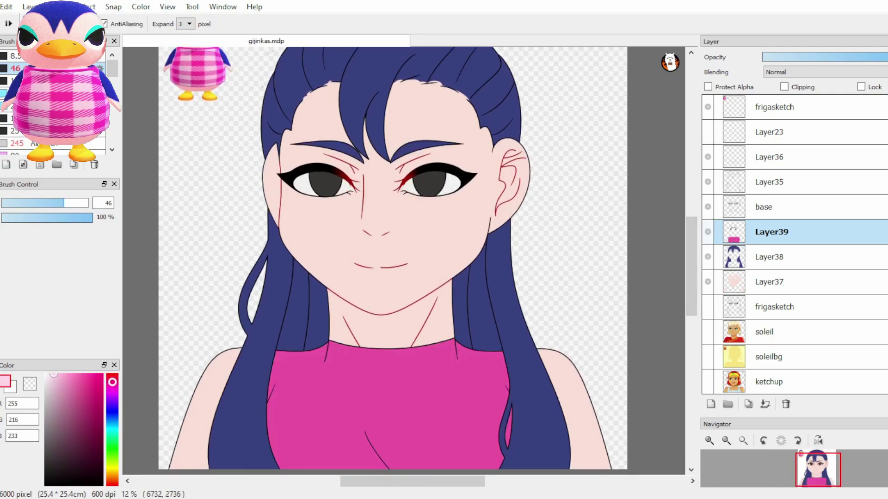
Step: Airbrush soft pink-red blush on both cheeks on a new layer above the skin, at size 914 and 10% opacity
{"action": "key", "text": "ctrl+shift+n"}
{"action": "scroll", "coordinate": [375, 154], "scroll_direction": "up", "scroll_amount": 2}
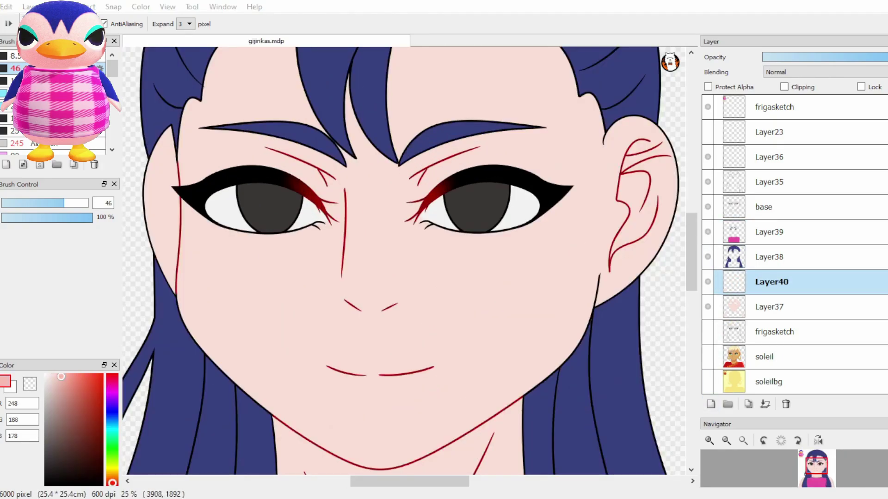
{"action": "left_click", "coordinate": [71, 377]}
{"action": "left_click", "coordinate": [19, 144]}
{"action": "left_click_drag", "start_coordinate": [504, 254], "coordinate": [568, 222]}
{"action": "left_click_drag", "start_coordinate": [504, 264], "coordinate": [573, 217]}
{"action": "left_click_drag", "start_coordinate": [157, 222], "coordinate": [270, 273]}
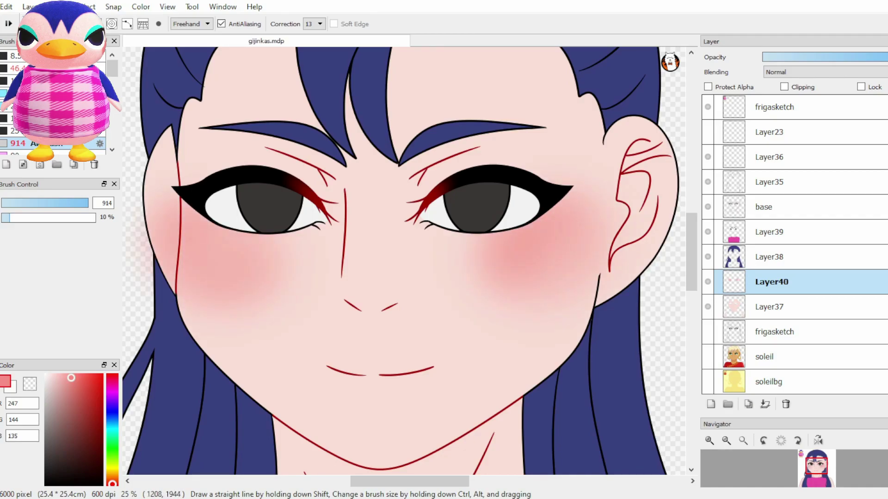
{"action": "key", "text": "ctrl+z"}
{"action": "left_click_drag", "start_coordinate": [199, 235], "coordinate": [259, 269]}
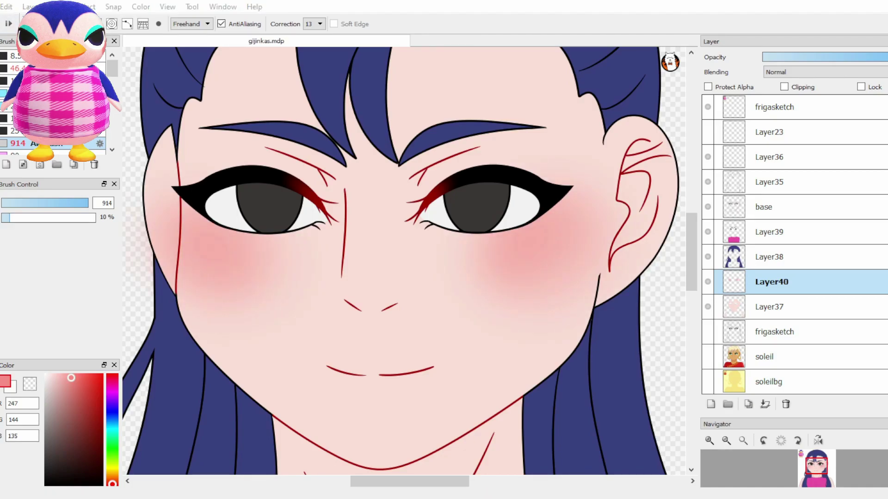
Step: Paint soft turquoise eyeshadow above the black upper lash line of both eyes
{"action": "left_click_drag", "start_coordinate": [203, 178], "coordinate": [319, 188]}
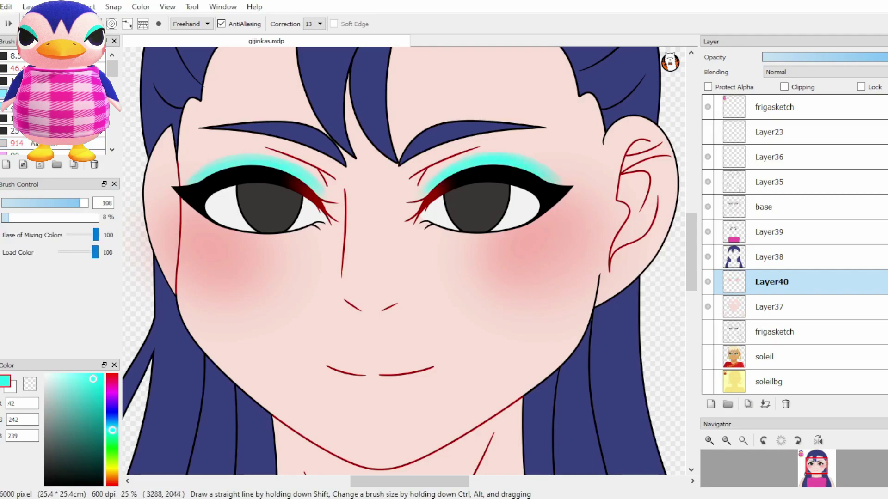
{"action": "left_click_drag", "start_coordinate": [250, 157], "coordinate": [263, 159]}
{"action": "left_click", "coordinate": [263, 158], "text": "alt"}
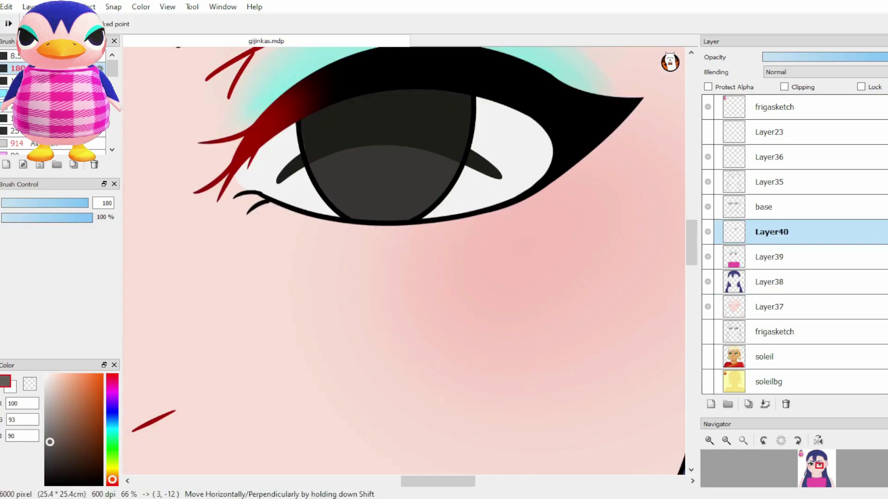
Step: Stamp a lighter grey round highlight at the lower edge of the right-hand iris with a size 180 brush
{"action": "key", "text": "b"}
{"action": "left_click", "coordinate": [382, 215]}
{"action": "key", "text": "ctrl+z"}
{"action": "left_click", "coordinate": [383, 222]}
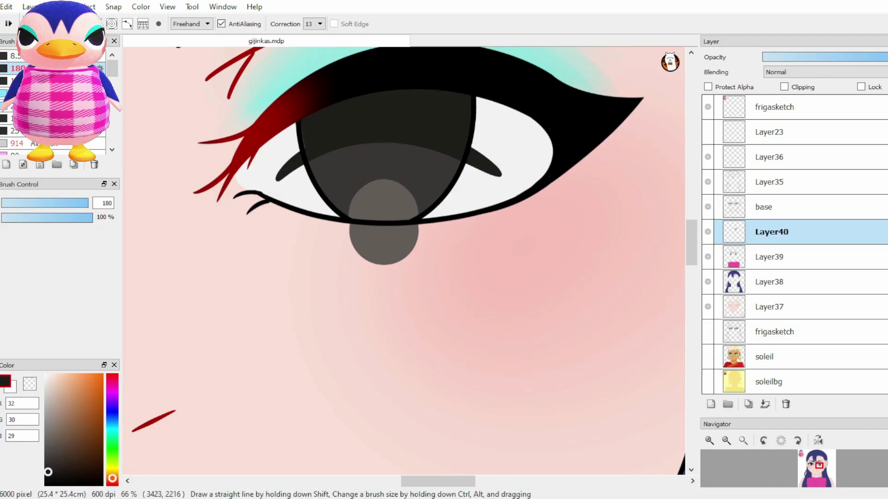
Step: Paint a dark pupil in the right-hand iris with a small dark grey oval inside it
{"action": "left_click", "coordinate": [379, 158]}
{"action": "left_click", "coordinate": [49, 460]}
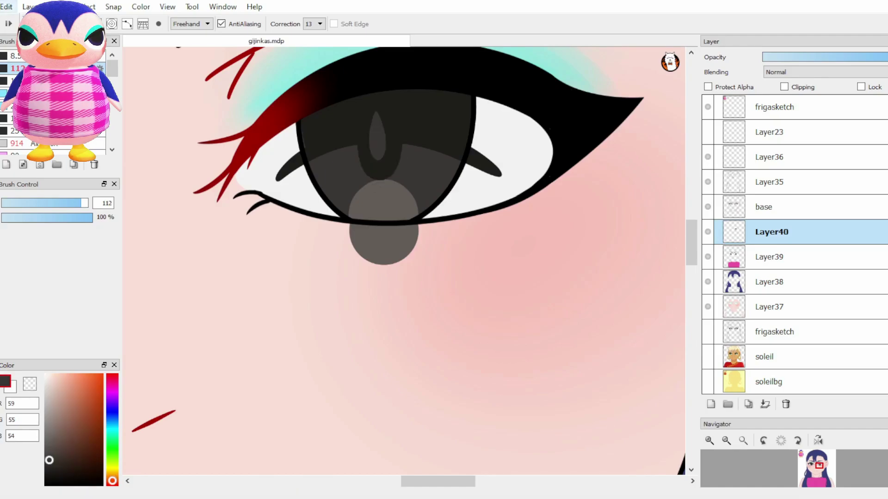
{"action": "left_click_drag", "start_coordinate": [378, 121], "coordinate": [379, 155]}
{"action": "key", "text": "ctrl+z"}
{"action": "left_click_drag", "start_coordinate": [379, 114], "coordinate": [380, 154]}
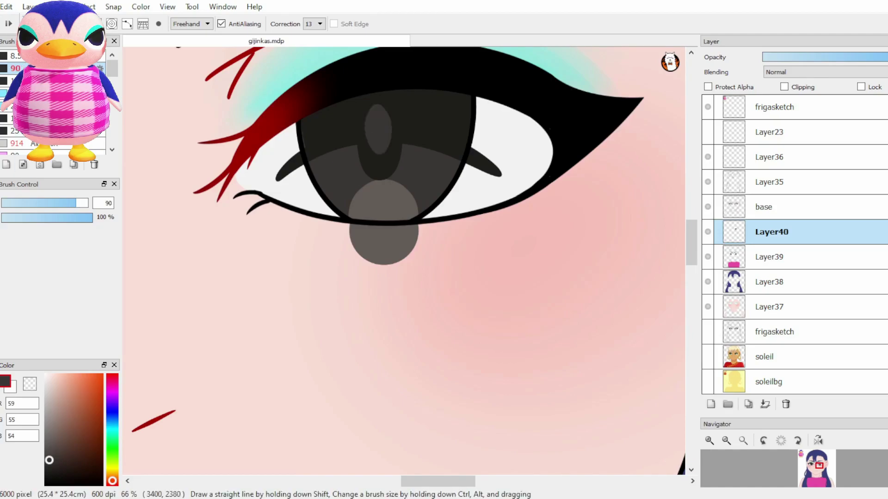
{"action": "scroll", "coordinate": [404, 262], "scroll_direction": "down", "scroll_amount": 2}
{"action": "scroll", "coordinate": [610, 203], "scroll_direction": "up", "scroll_amount": 2}
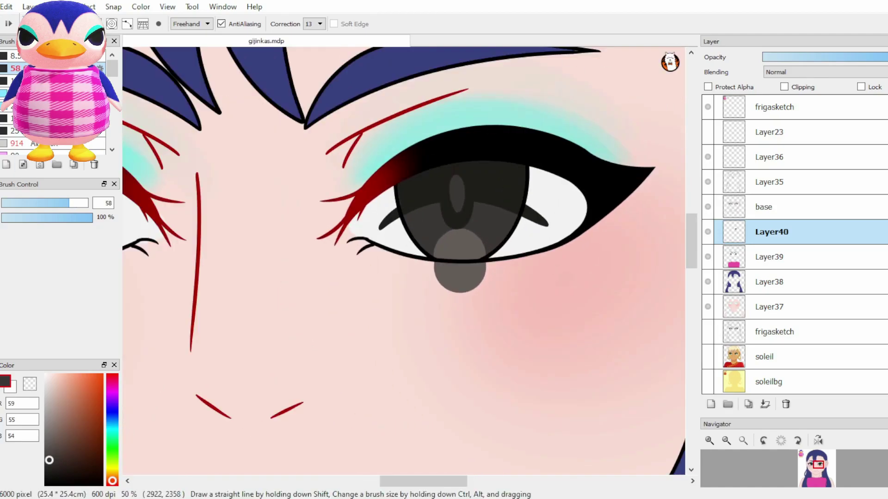
Step: Duplicate the right-hand iris shading and move the copy onto the left-hand eye
{"action": "key", "text": "g"}
{"action": "left_click", "coordinate": [462, 218], "text": "alt"}
{"action": "key", "text": "b"}
{"action": "left_click", "coordinate": [708, 356]}
{"action": "left_click", "coordinate": [708, 357]}
{"action": "scroll", "coordinate": [403, 262], "scroll_direction": "left", "scroll_amount": 5}
{"action": "key", "text": "ctrl+shift+d"}
{"action": "key", "text": "v"}
{"action": "left_click_drag", "start_coordinate": [653, 268], "coordinate": [240, 272]}
{"action": "key", "text": "g"}
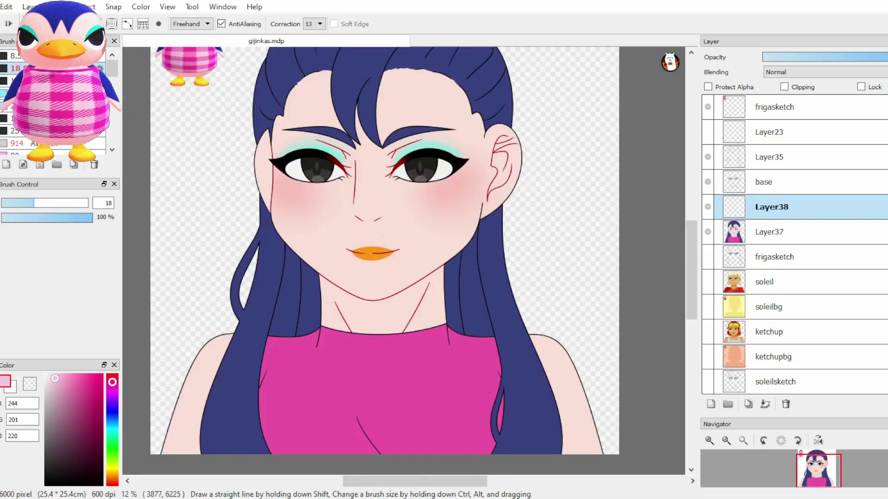
Step: Fill the shirt with pale green on Layer38
{"action": "key", "text": "g"}
{"action": "left_click", "coordinate": [112, 448]}
{"action": "left_click", "coordinate": [379, 383]}
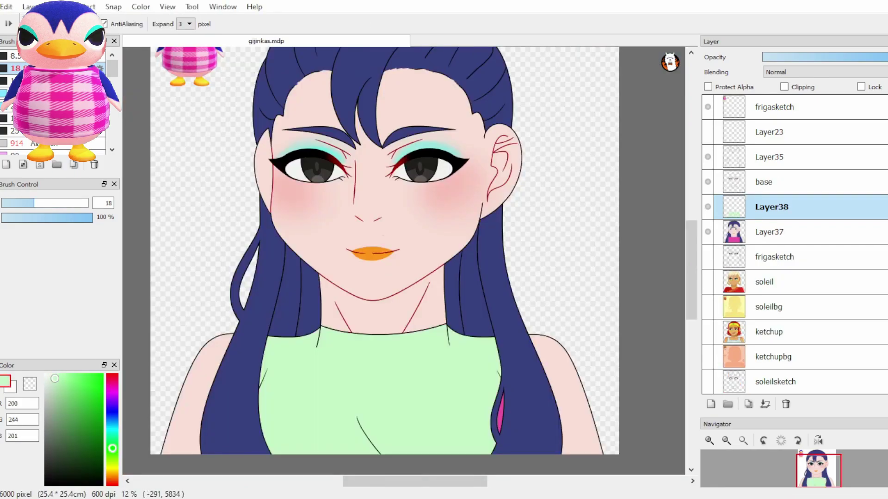
Step: Paint a vertical magenta stripe down the centre of the shirt on a new layer and erase along its right edge to straighten it
{"action": "left_click", "coordinate": [711, 404]}
{"action": "key", "text": "b"}
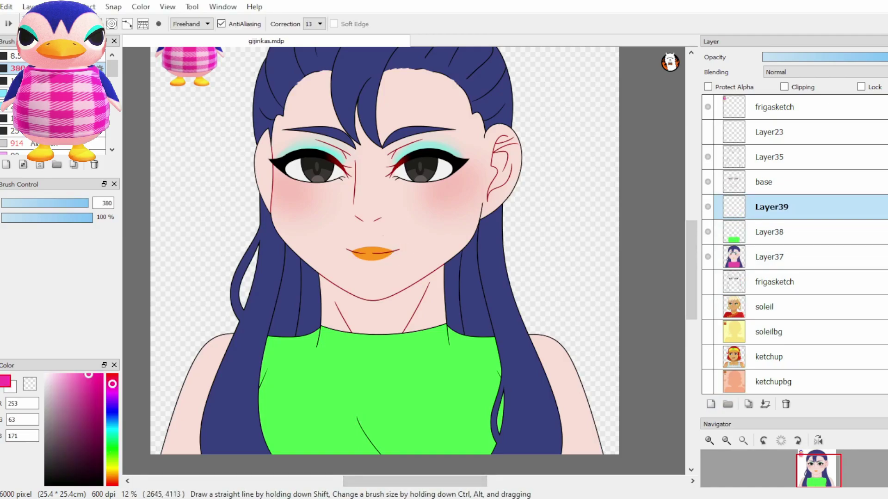
{"action": "left_click_drag", "start_coordinate": [379, 296], "coordinate": [380, 453]}
{"action": "left_click_drag", "start_coordinate": [354, 291], "coordinate": [407, 430]}
{"action": "key", "text": "e"}
{"action": "left_click_drag", "start_coordinate": [413, 300], "coordinate": [414, 416]}
{"action": "left_click_drag", "start_coordinate": [414, 351], "coordinate": [415, 455]}
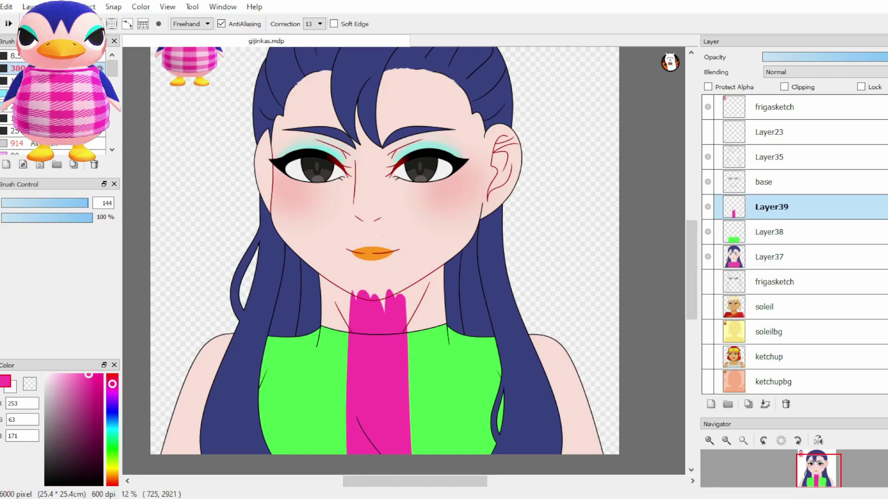
{"action": "left_click_drag", "start_coordinate": [406, 298], "coordinate": [406, 455]}
Step: Paint a vertical magenta stripe along each side of the shirt with the size 380 brush
{"action": "key", "text": "b"}
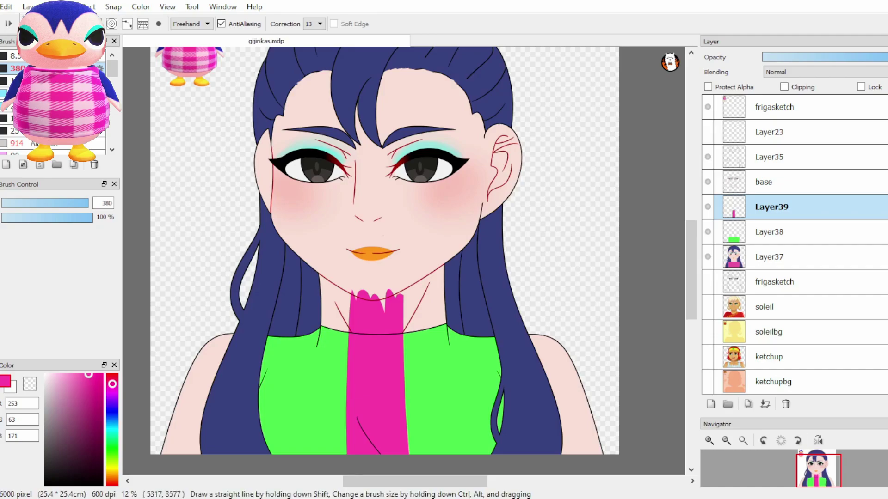
{"action": "left_click_drag", "start_coordinate": [476, 289], "coordinate": [490, 455]}
{"action": "left_click_drag", "start_coordinate": [277, 268], "coordinate": [266, 455]}
Step: Fill the green gaps between the magenta shirt stripes with pale pink on Layer38
{"action": "left_click", "coordinate": [55, 378]}
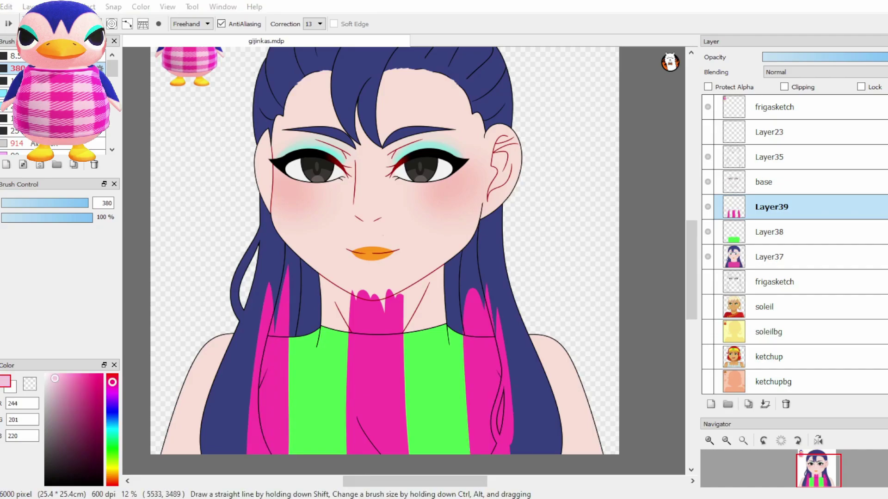
{"action": "left_click", "coordinate": [771, 231]}
{"action": "key", "text": "g"}
{"action": "left_click", "coordinate": [400, 388]}
{"action": "key", "text": "b"}
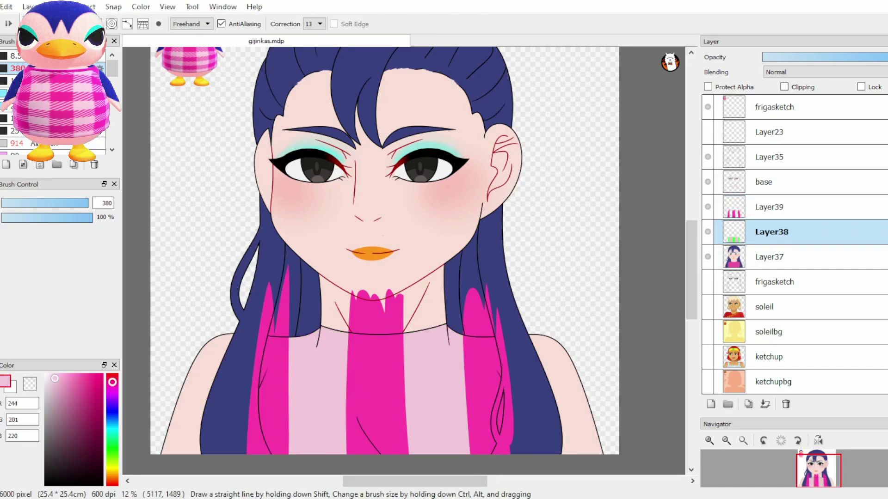
Step: Draw two horizontal pink lines across the gap between the centre and right-hand shirt stripes on a new layer with a size 42 brush
{"action": "left_click", "coordinate": [711, 404]}
{"action": "left_click", "coordinate": [60, 203]}
{"action": "left_click_drag", "start_coordinate": [405, 368], "coordinate": [465, 364]}
{"action": "left_click_drag", "start_coordinate": [406, 410], "coordinate": [467, 407]}
Step: Draw diagonal pink hatching between the two horizontal lines, starting beside the centre stripe
{"action": "scroll", "coordinate": [439, 413], "scroll_direction": "up", "scroll_amount": 3}
{"action": "left_click_drag", "start_coordinate": [384, 289], "coordinate": [346, 329]}
{"action": "left_click_drag", "start_coordinate": [503, 287], "coordinate": [357, 394]}
{"action": "key", "text": "ctrl+z"}
{"action": "key", "text": "ctrl+z"}
{"action": "left_click_drag", "start_coordinate": [379, 290], "coordinate": [347, 337]}
{"action": "mouse_move", "coordinate": [407, 287]}
{"action": "left_mouse_down"}
{"action": "mouse_move", "coordinate": [349, 370]}
{"action": "mouse_move", "coordinate": [366, 393]}
{"action": "left_mouse_up"}
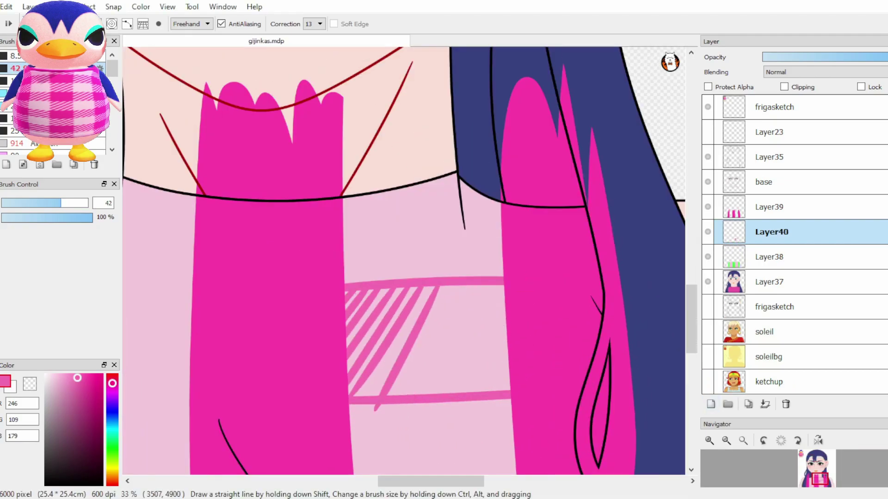
Step: Continue the diagonal hatching to the right-hand stripe on another new layer and erase the ends above the upper horizontal line
{"action": "left_click", "coordinate": [711, 404]}
{"action": "left_click_drag", "start_coordinate": [451, 273], "coordinate": [377, 396]}
{"action": "mouse_move", "coordinate": [463, 262]}
{"action": "left_mouse_down"}
{"action": "mouse_move", "coordinate": [358, 436]}
{"action": "mouse_move", "coordinate": [383, 402]}
{"action": "mouse_move", "coordinate": [407, 462]}
{"action": "left_mouse_up"}
{"action": "mouse_move", "coordinate": [494, 258]}
{"action": "left_mouse_down"}
{"action": "mouse_move", "coordinate": [418, 467]}
{"action": "mouse_move", "coordinate": [432, 465]}
{"action": "left_mouse_up"}
{"action": "left_click_drag", "start_coordinate": [499, 397], "coordinate": [471, 474]}
{"action": "key", "text": "e"}
{"action": "left_click_drag", "start_coordinate": [483, 275], "coordinate": [502, 250]}
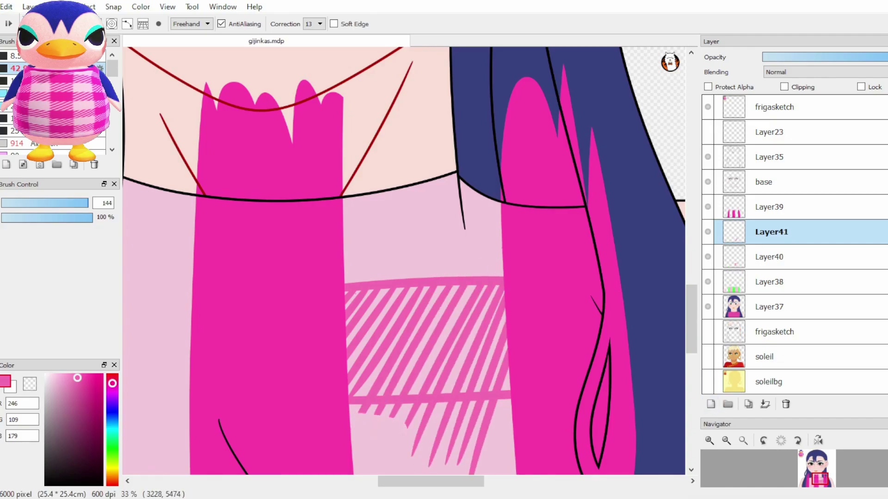
Step: Erase the hatching ends below the lower horizontal line and move the hatched band slightly higher between the shirt stripes
{"action": "left_click_drag", "start_coordinate": [411, 407], "coordinate": [479, 467]}
{"action": "key", "text": "p"}
{"action": "scroll", "coordinate": [403, 262], "scroll_direction": "down", "scroll_amount": 2}
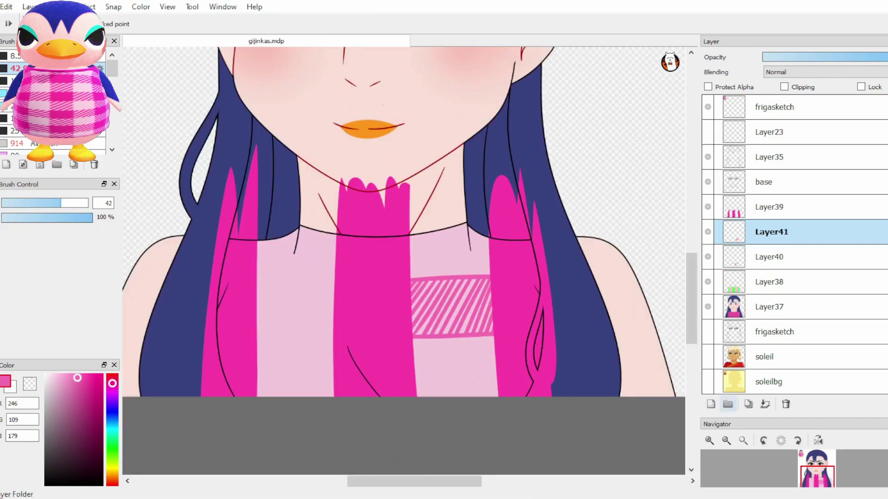
{"action": "key", "text": "ctrl+z"}
{"action": "key", "text": "e"}
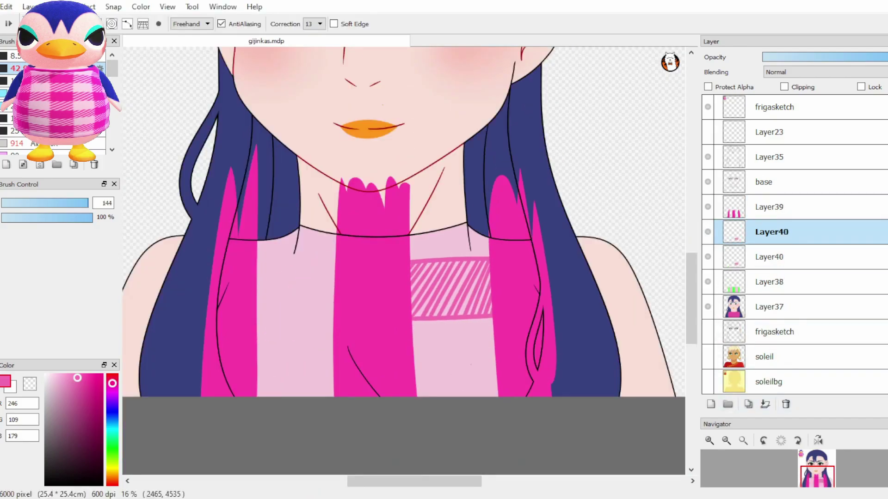
Step: Fit a slightly rotated copy of the hatched band between the left-hand and centre stripes and duplicate the bands for a lower row
{"action": "key", "text": "ctrl+t"}
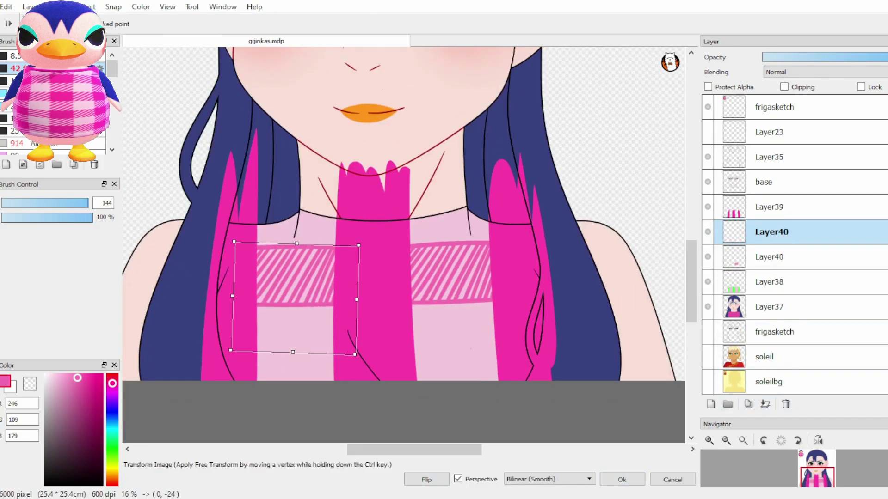
{"action": "key", "text": "Return"}
{"action": "key", "text": "ctrl+v"}
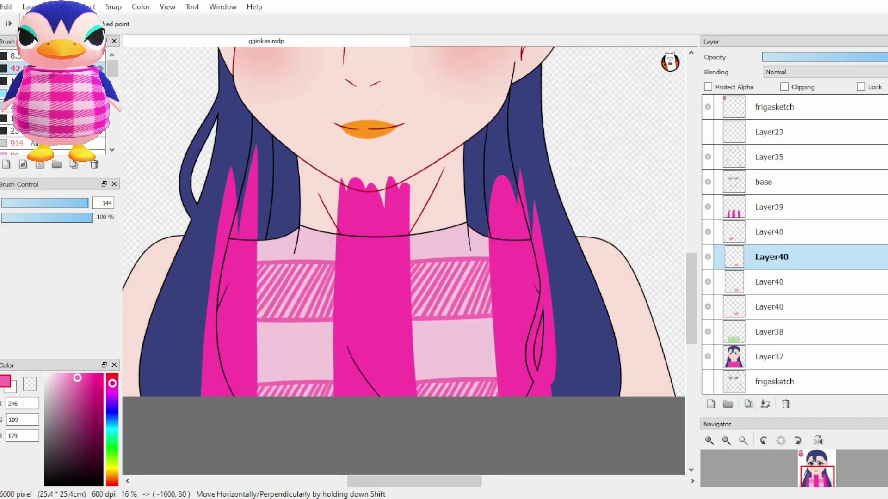
Step: Continue the plaid pattern by pasting and positioning further copies of the hatched band on the shirt
{"action": "key", "text": "ctrl+t"}
{"action": "key", "text": "Escape"}
{"action": "key", "text": "Delete"}
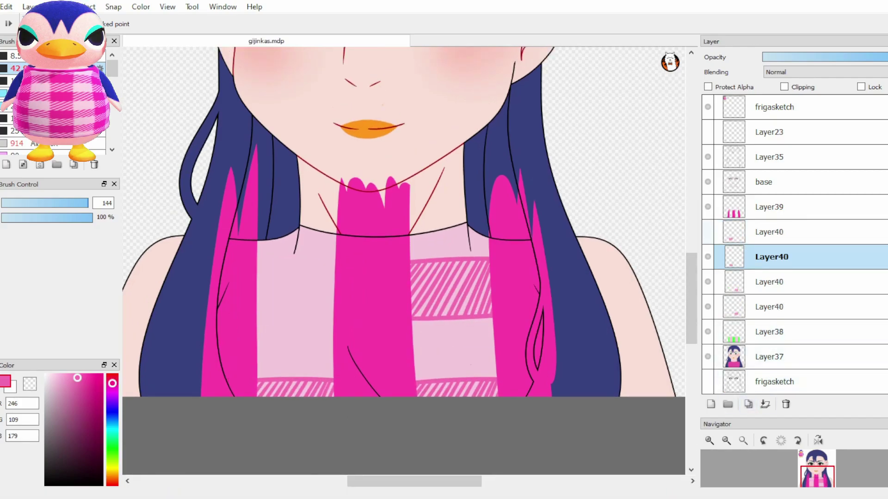
{"action": "key", "text": "ctrl+v"}
{"action": "key", "text": "ctrl+v"}
{"action": "mouse_move", "coordinate": [382, 231]}
{"action": "left_mouse_down"}
{"action": "mouse_move", "coordinate": [245, 303]}
{"action": "mouse_move", "coordinate": [249, 350]}
{"action": "mouse_move", "coordinate": [527, 346]}
{"action": "mouse_move", "coordinate": [510, 223]}
{"action": "mouse_move", "coordinate": [253, 226]}
{"action": "left_mouse_up"}
{"action": "key", "text": "ctrl+v"}
{"action": "key", "text": "ctrl+v"}
{"action": "key", "text": "ctrl+v"}
{"action": "key", "text": "ctrl+v"}
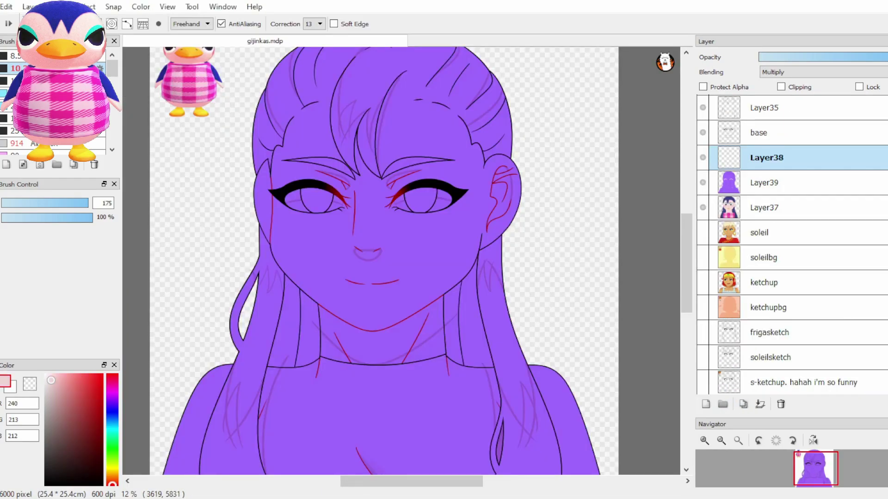
Step: Fill the shadows on the lower hair at both sides and the right-hand back hair with pale pink on the Multiply layer Layer38
{"action": "key", "text": "g"}
{"action": "left_click", "coordinate": [522, 434]}
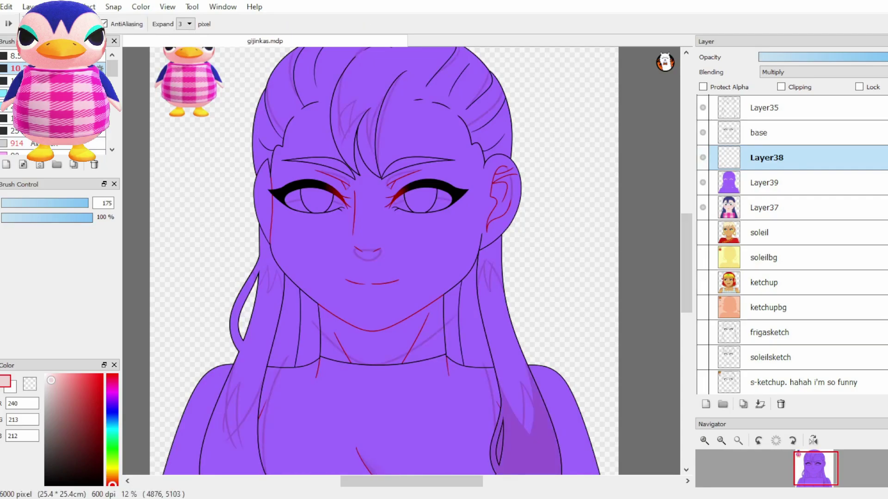
{"action": "left_click", "coordinate": [226, 444]}
{"action": "left_click", "coordinate": [493, 398]}
{"action": "left_click", "coordinate": [476, 314]}
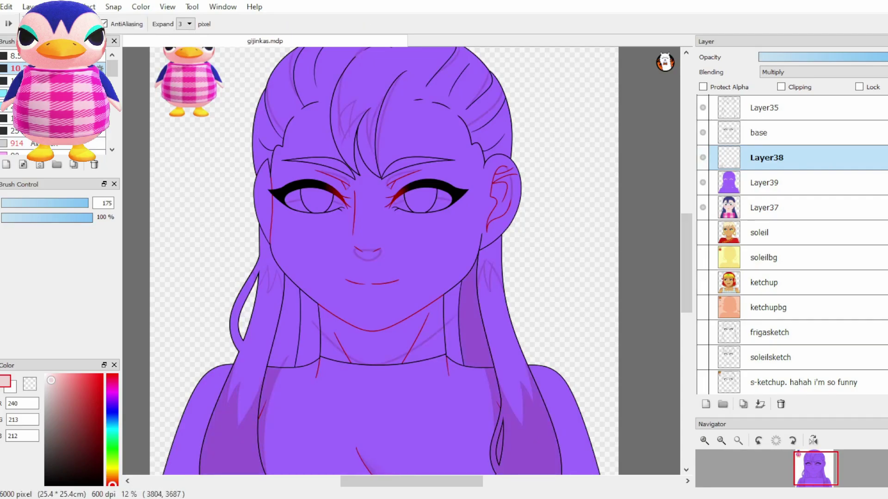
Step: Fill the shadows on the neck, the remaining back hair and the sketched strands beside the jaw with the same pale pink
{"action": "left_click", "coordinate": [452, 305]}
{"action": "left_click", "coordinate": [379, 348]}
{"action": "left_click", "coordinate": [309, 332]}
{"action": "left_click", "coordinate": [282, 323]}
{"action": "left_click", "coordinate": [268, 259]}
{"action": "left_click", "coordinate": [490, 261]}
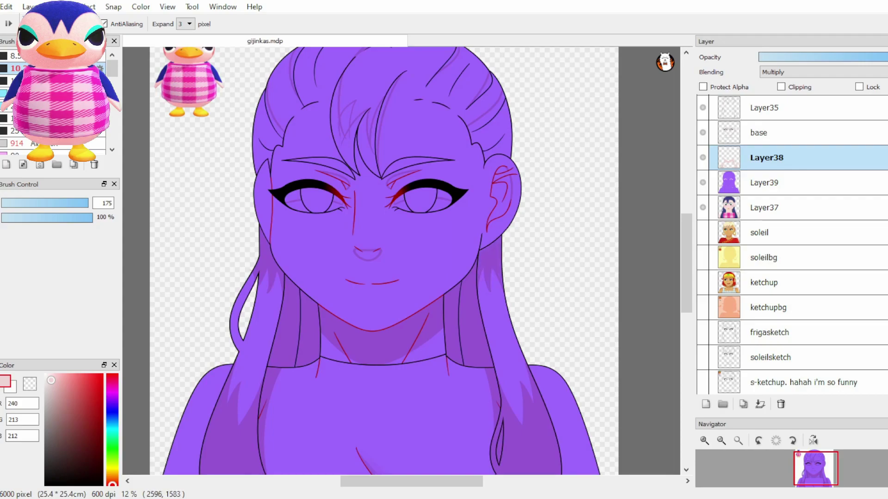
Step: Fill the shadow areas on the fringe, nose, ear and both sides of the upper hair on Layer38
{"action": "left_click", "coordinate": [347, 127]}
{"action": "left_click", "coordinate": [347, 118]}
{"action": "left_click", "coordinate": [369, 139]}
{"action": "left_click", "coordinate": [381, 123]}
{"action": "key", "text": "ctrl+z"}
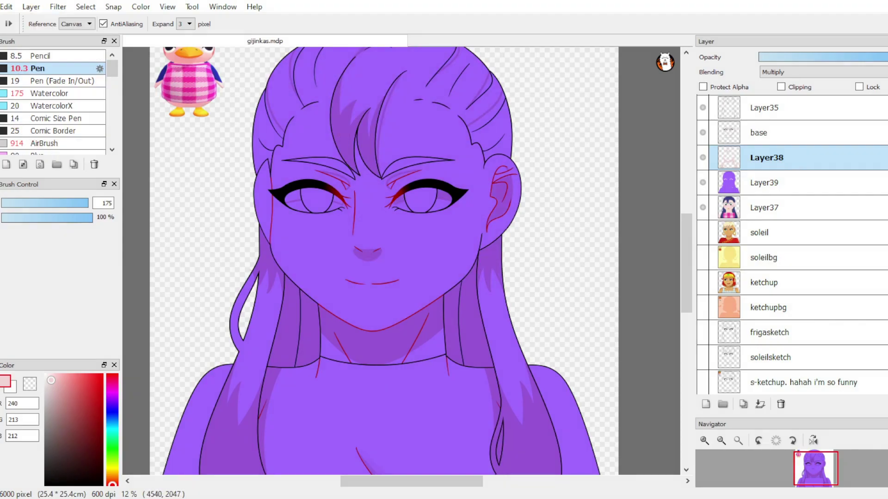
{"action": "left_click", "coordinate": [488, 115]}
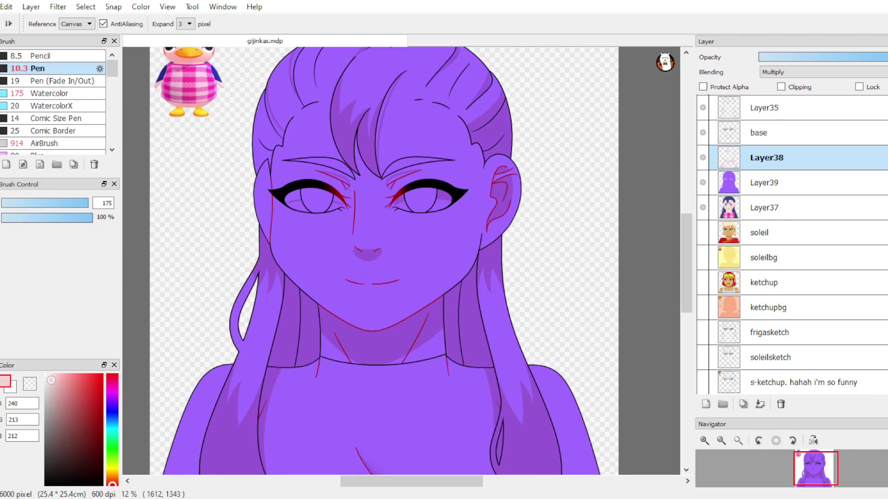
{"action": "left_click", "coordinate": [263, 134]}
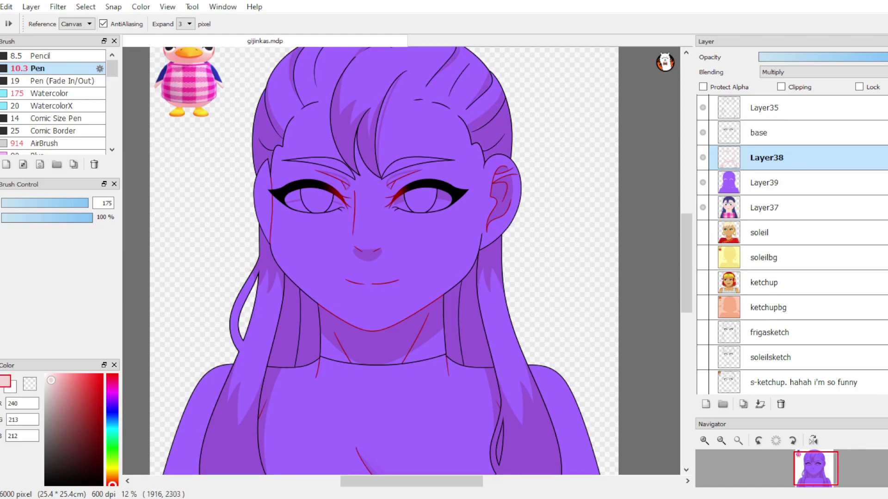